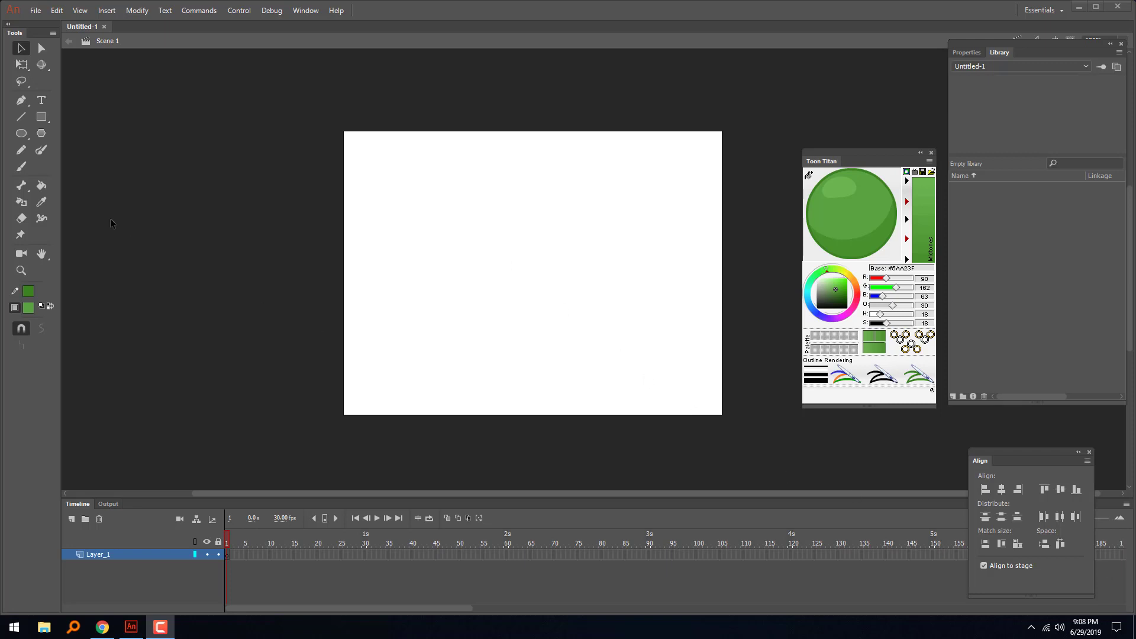
- Brush closed black outlines of the Americas, Eurasia, Africa and Australia across and around the stage
left_click(22, 167)
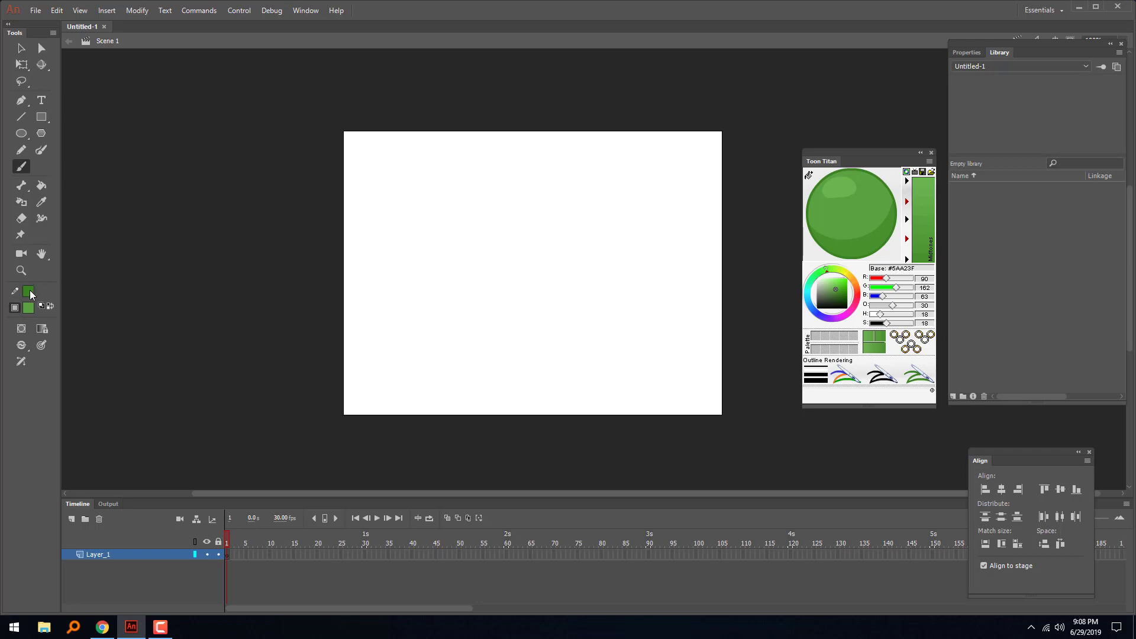
left_click(30, 307)
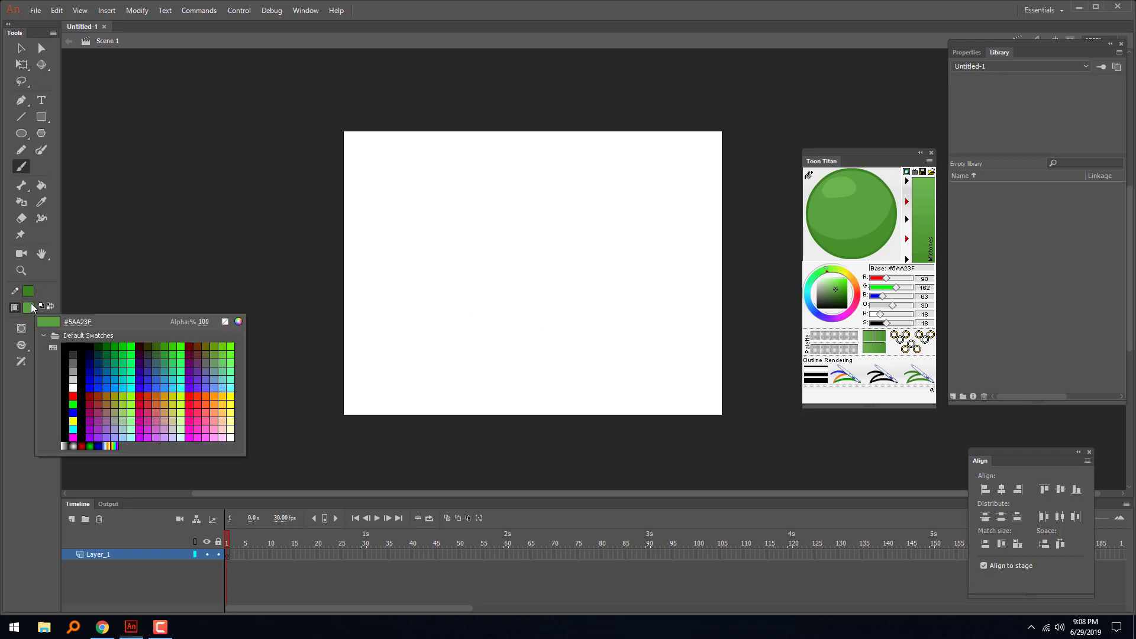
left_click(71, 339)
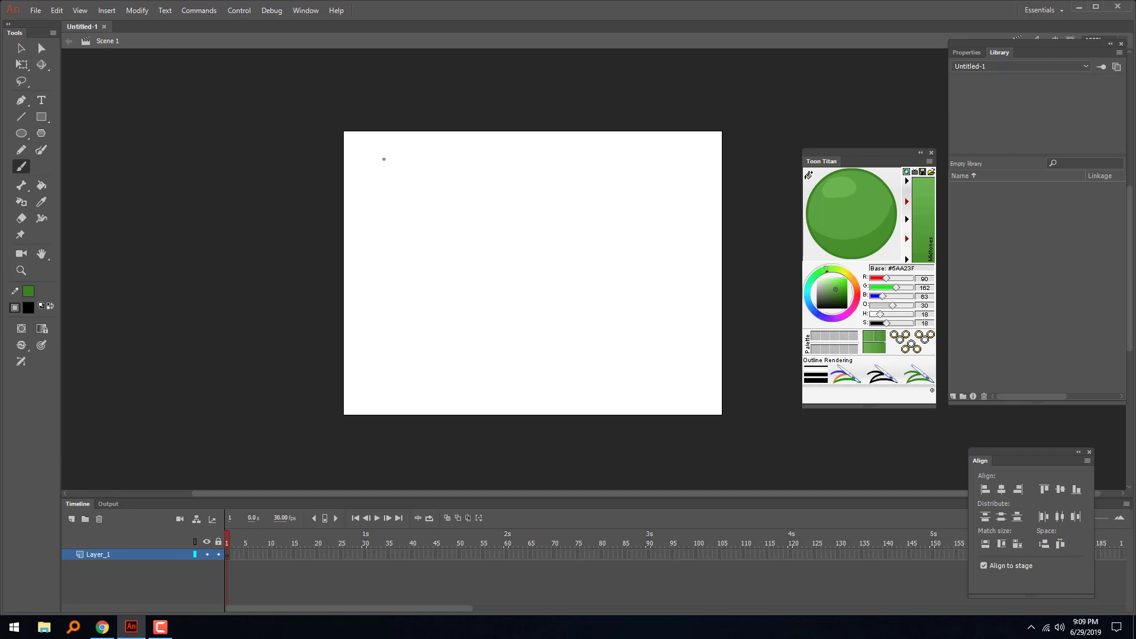
mouse_move(377, 170)
left_mouse_down()
mouse_move(352, 221)
mouse_move(370, 208)
mouse_move(383, 234)
mouse_move(430, 264)
mouse_move(435, 300)
mouse_move(406, 352)
mouse_move(442, 393)
mouse_move(459, 457)
mouse_move(477, 444)
mouse_move(490, 378)
mouse_move(480, 320)
mouse_move(449, 288)
mouse_move(450, 237)
mouse_move(431, 220)
mouse_move(452, 220)
mouse_move(471, 190)
mouse_move(469, 220)
mouse_move(486, 174)
mouse_move(446, 106)
mouse_move(404, 99)
mouse_move(388, 165)
left_mouse_up()
mouse_move(568, 118)
left_mouse_down()
mouse_move(531, 174)
mouse_move(542, 204)
mouse_move(563, 195)
mouse_move(676, 219)
mouse_move(715, 190)
mouse_move(704, 148)
mouse_move(638, 107)
mouse_move(579, 124)
left_mouse_up()
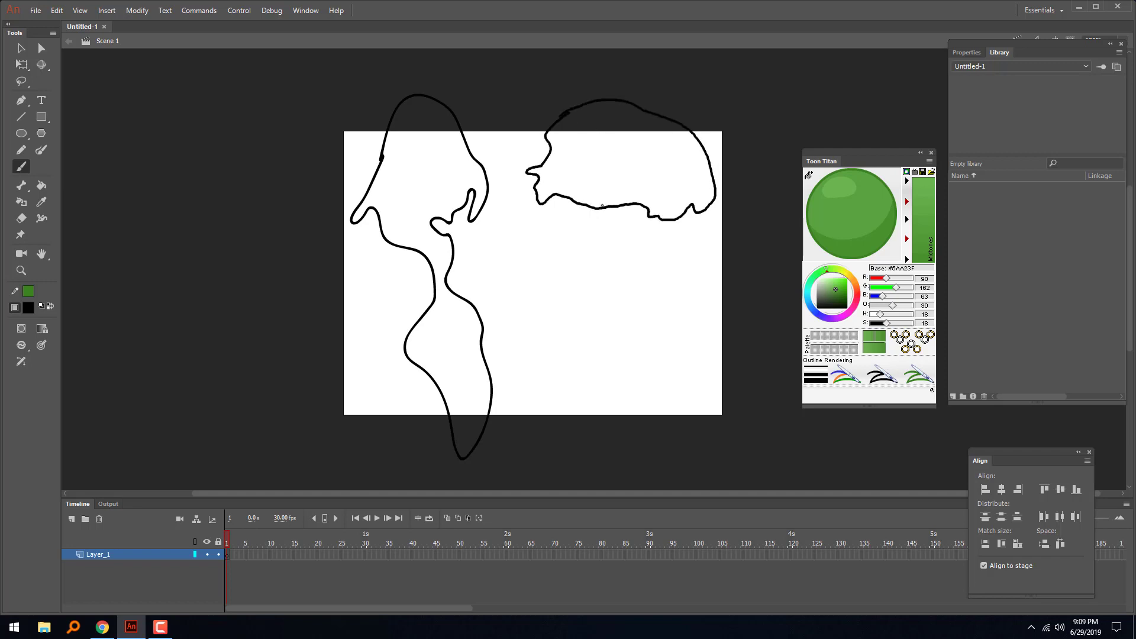
mouse_move(597, 207)
left_mouse_down()
mouse_move(616, 224)
mouse_move(602, 205)
mouse_move(531, 251)
mouse_move(596, 409)
mouse_move(649, 386)
mouse_move(649, 278)
mouse_move(600, 236)
left_mouse_up()
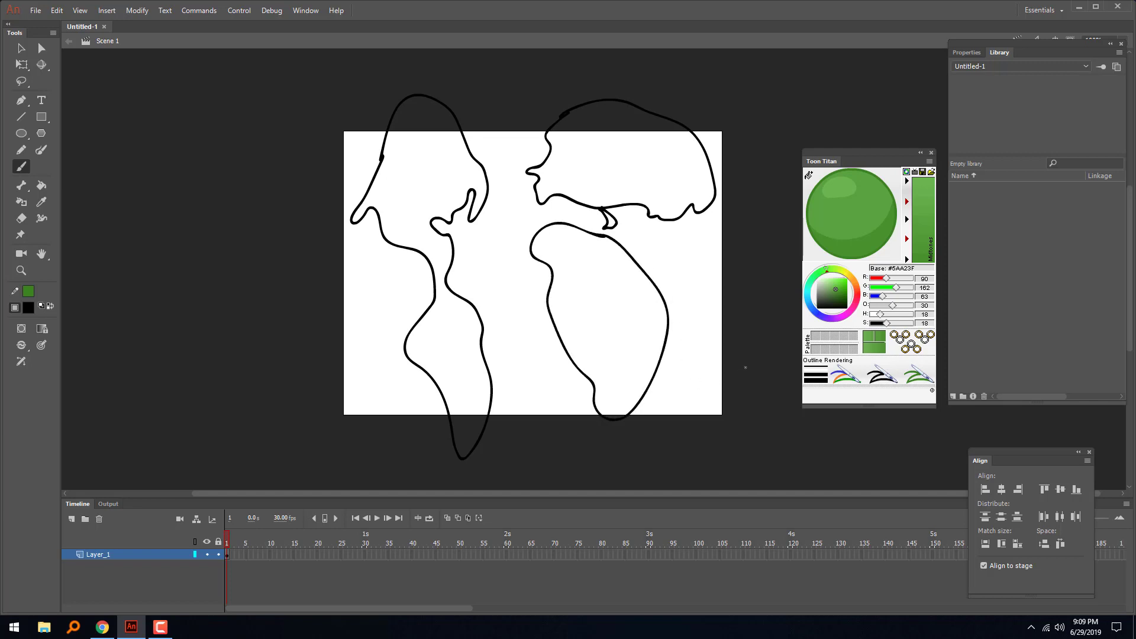
mouse_move(750, 367)
left_mouse_down()
mouse_move(727, 426)
mouse_move(774, 412)
mouse_move(753, 365)
left_mouse_up()
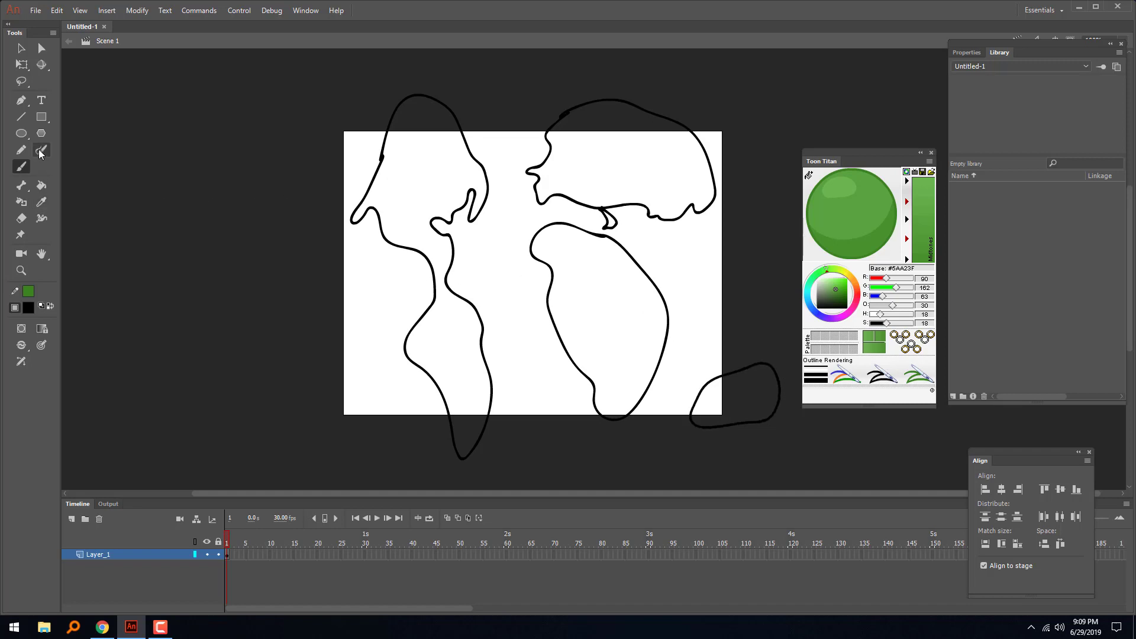
- Fill the Americas and Eurasia outlines with orange using the Paint Bucket
left_click(29, 308)
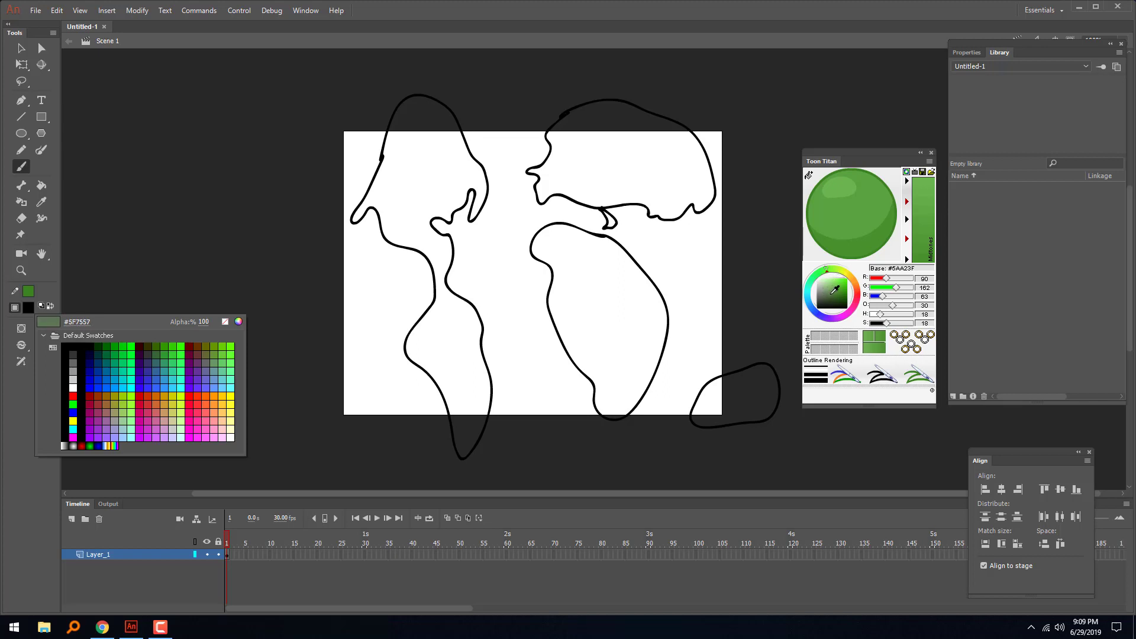
left_click(853, 276)
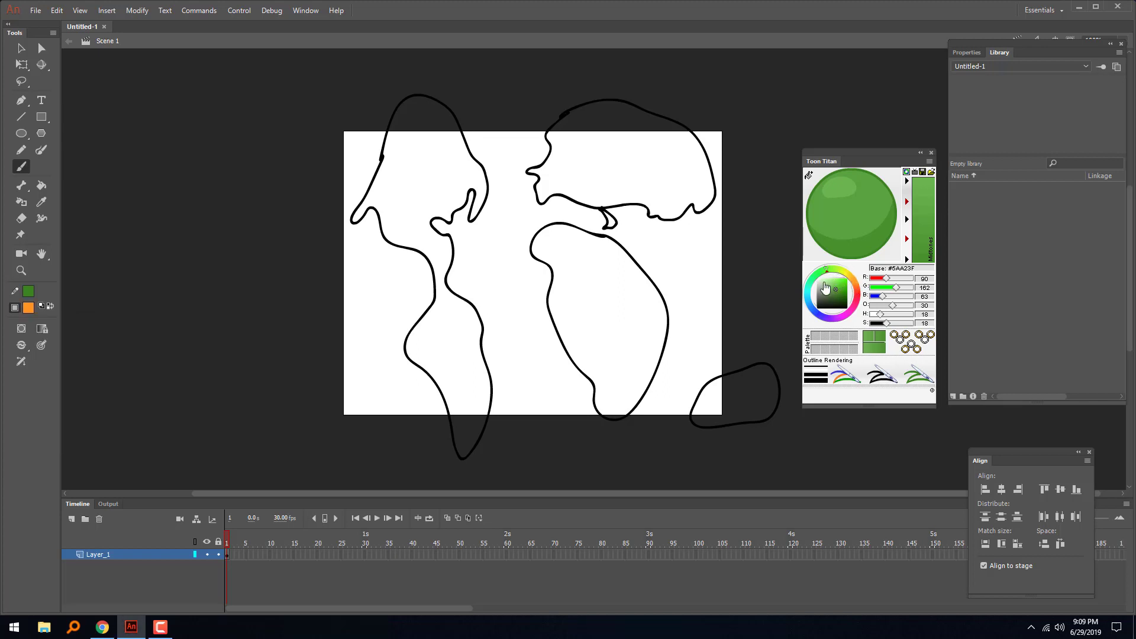
left_click(41, 184)
left_click(419, 180)
left_click(600, 178)
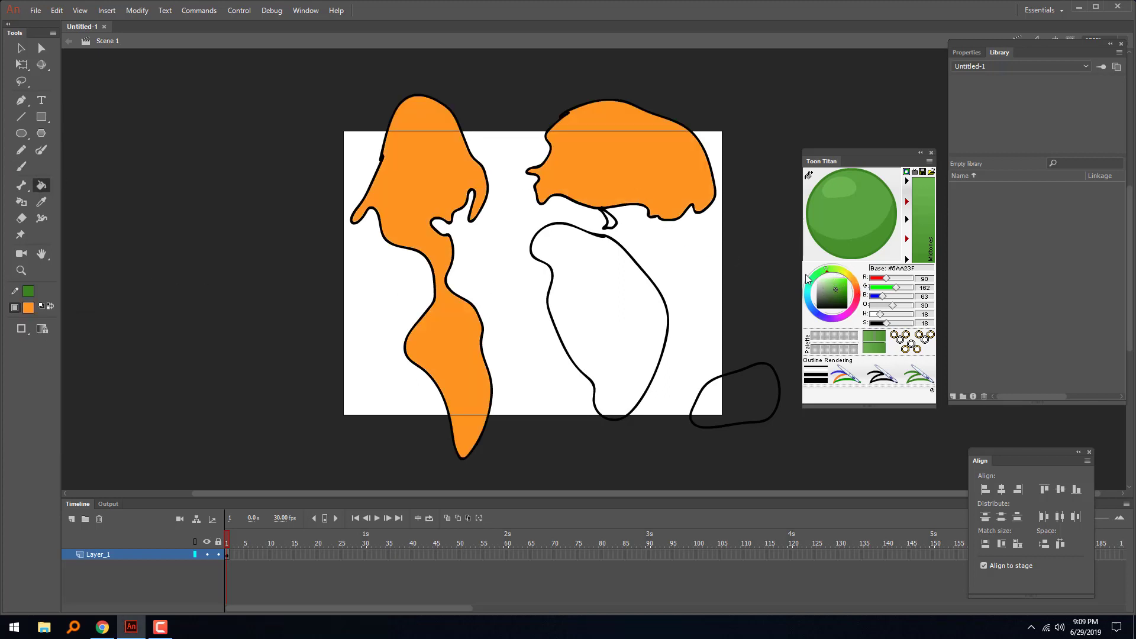
- Fill the insides of all the continent outlines with the green base color #5AA23F
left_click(858, 229)
left_click(452, 195)
left_click(605, 185)
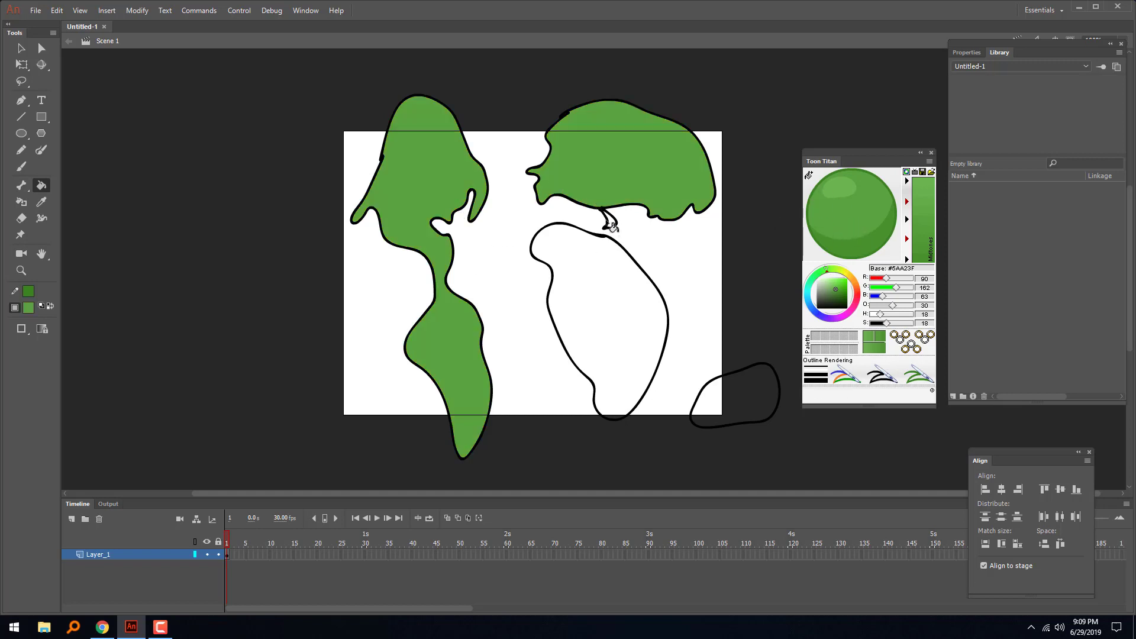
left_click(609, 256)
left_click(740, 395)
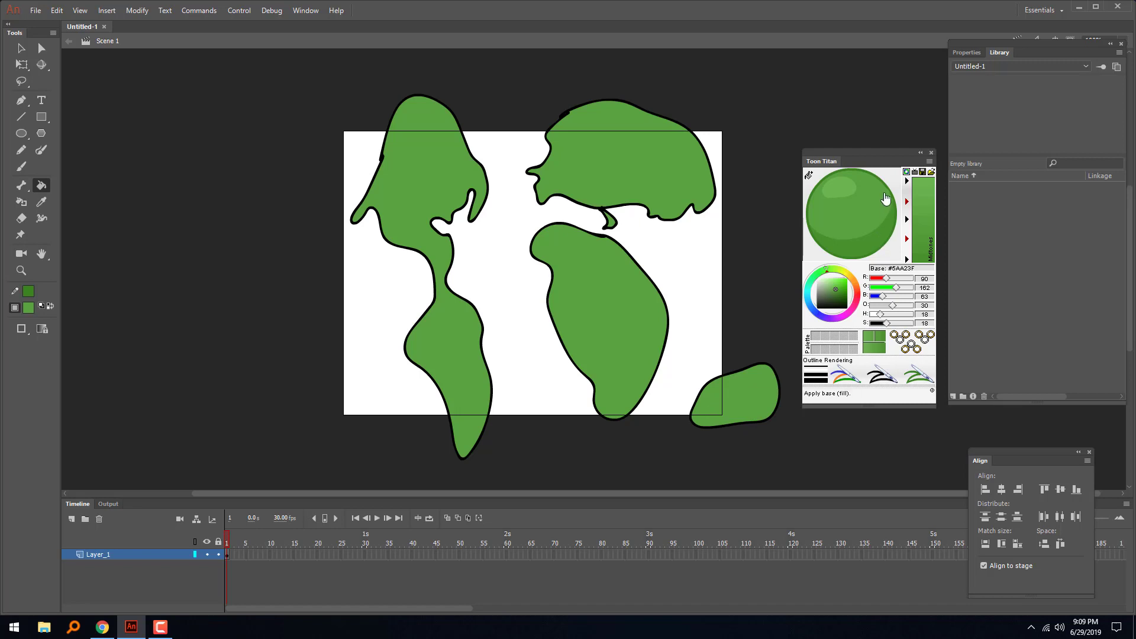
- Swap the stroke and fill colors and recolor all the black continent outlines dark green
left_click(51, 306)
left_click(392, 159)
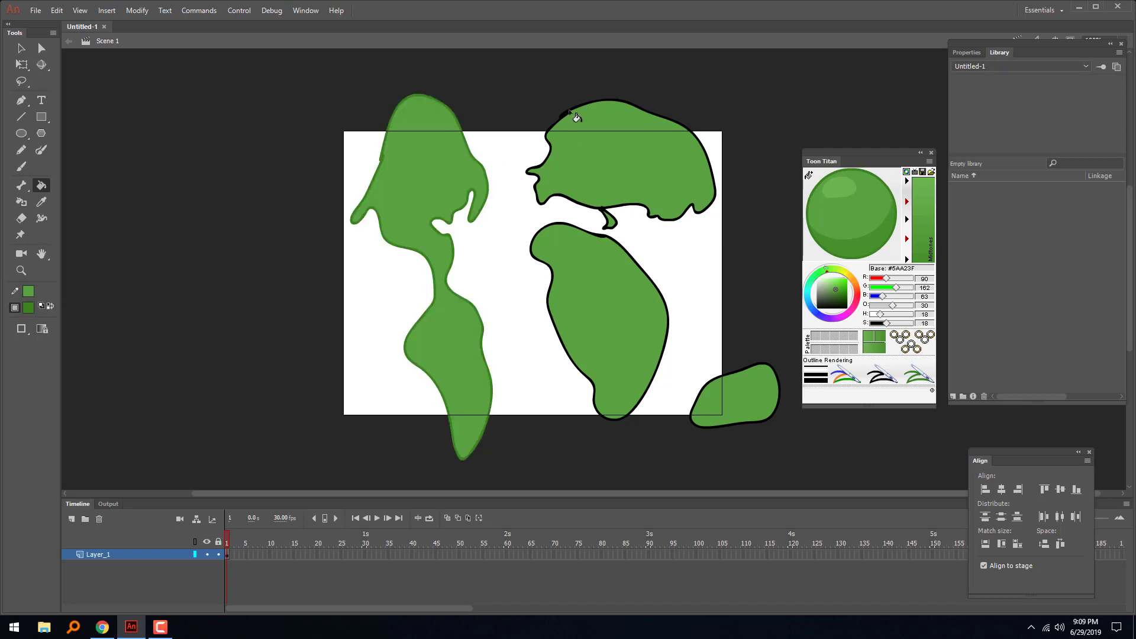
left_click(570, 111)
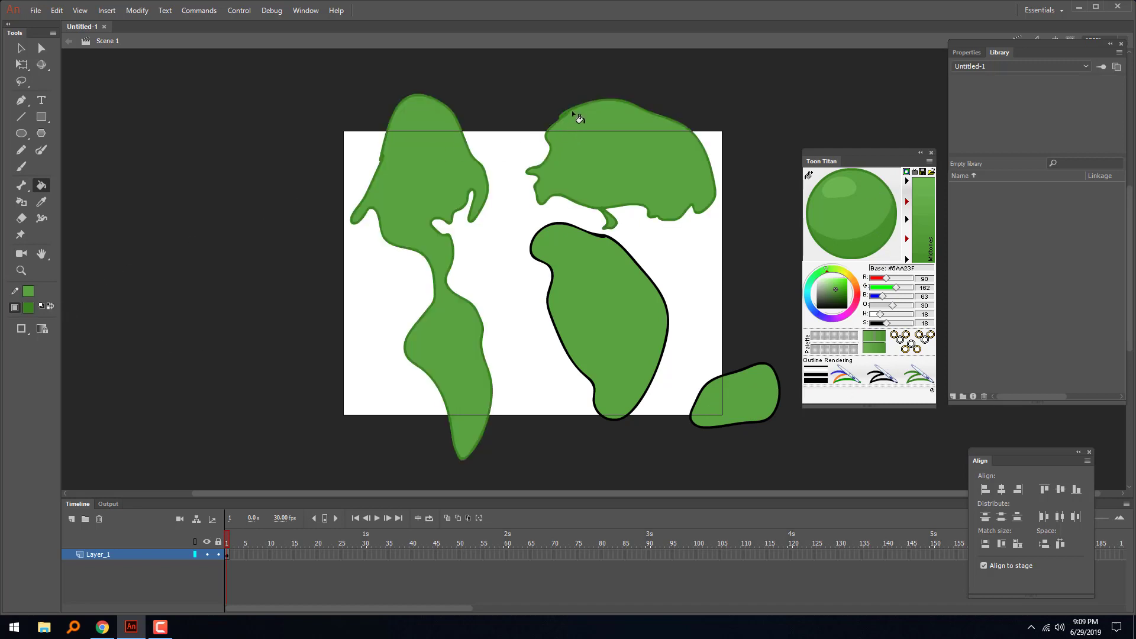
left_click(601, 236)
left_click(770, 366)
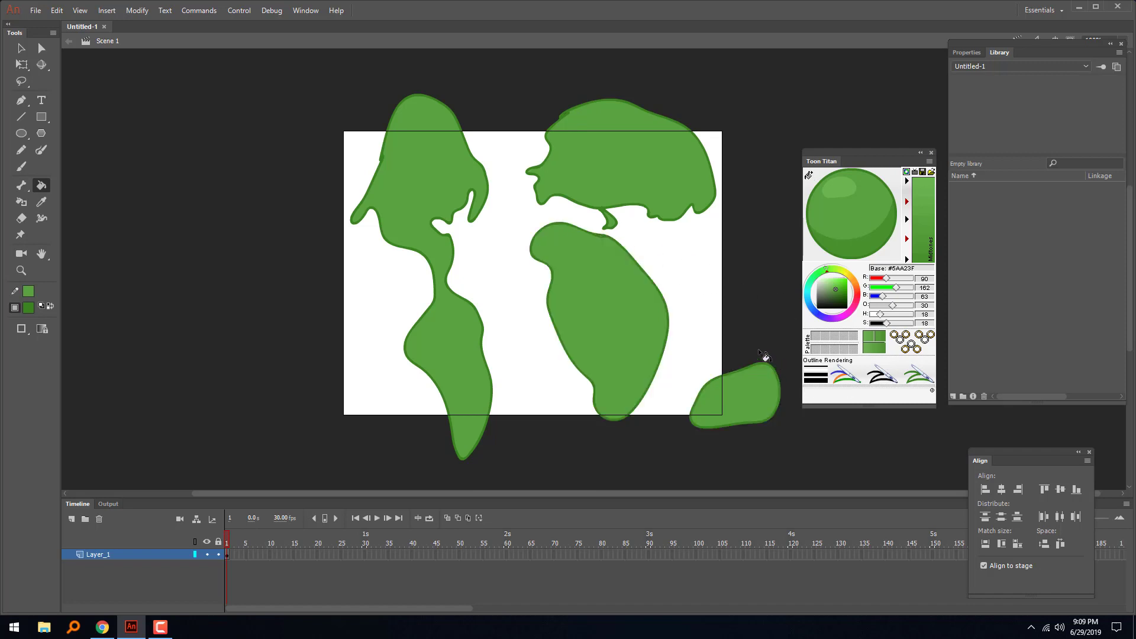
- Select all continents, squash them vertically to fit within the stage height, and shift them left so the Americas lie off the stage
key("v")
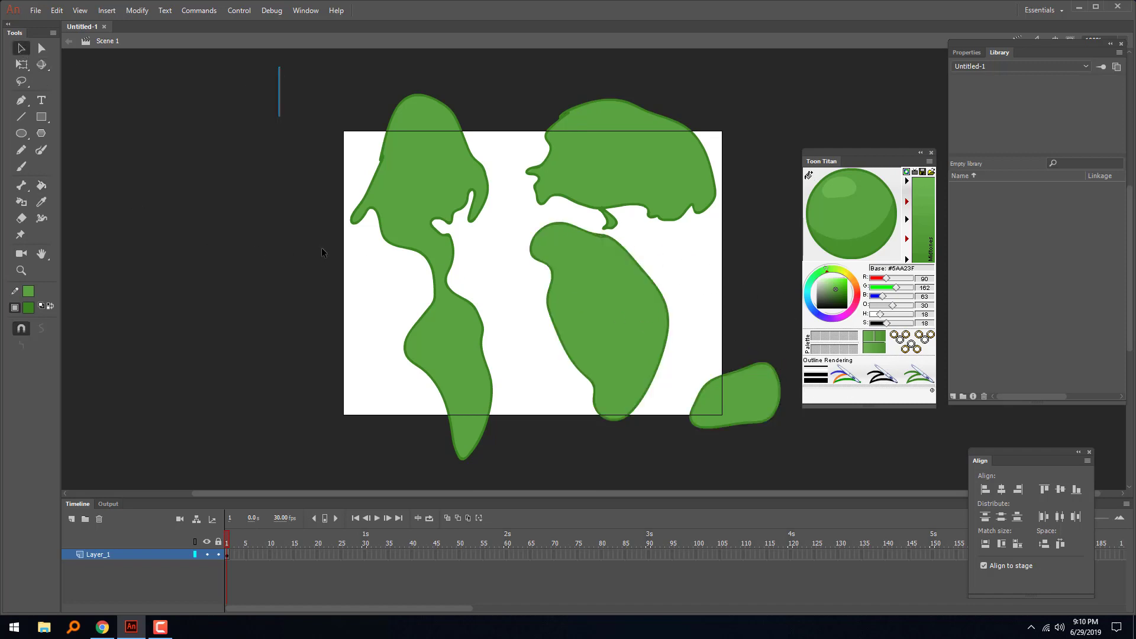
left_click_drag(322, 253, 839, 485)
left_click(21, 64)
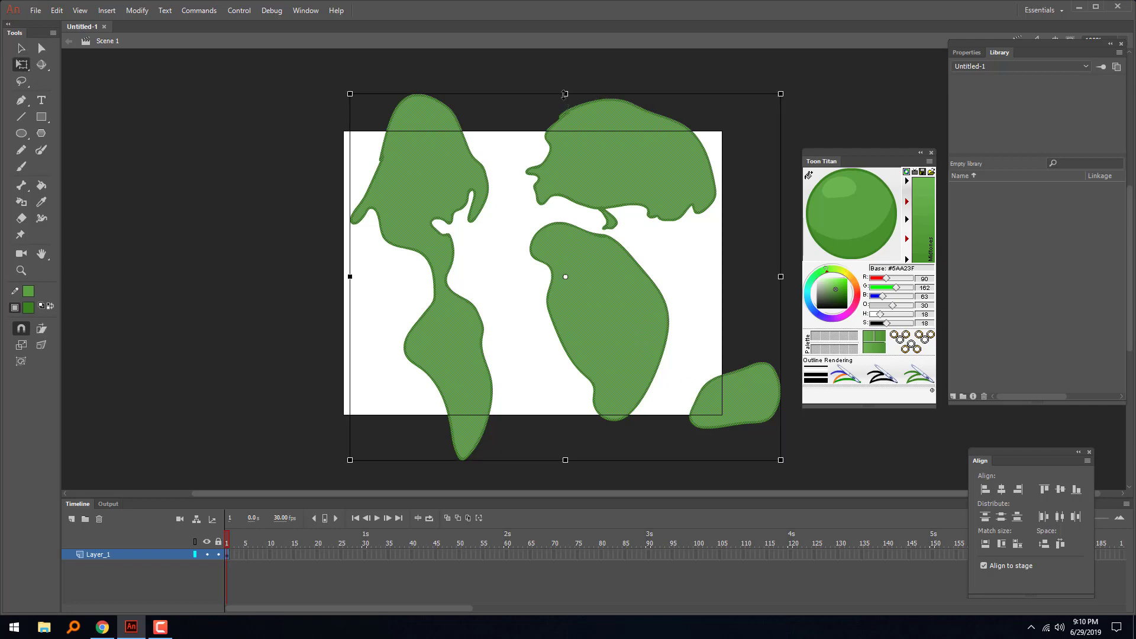
left_click_drag(566, 97, 573, 145)
left_click_drag(622, 179, 449, 177)
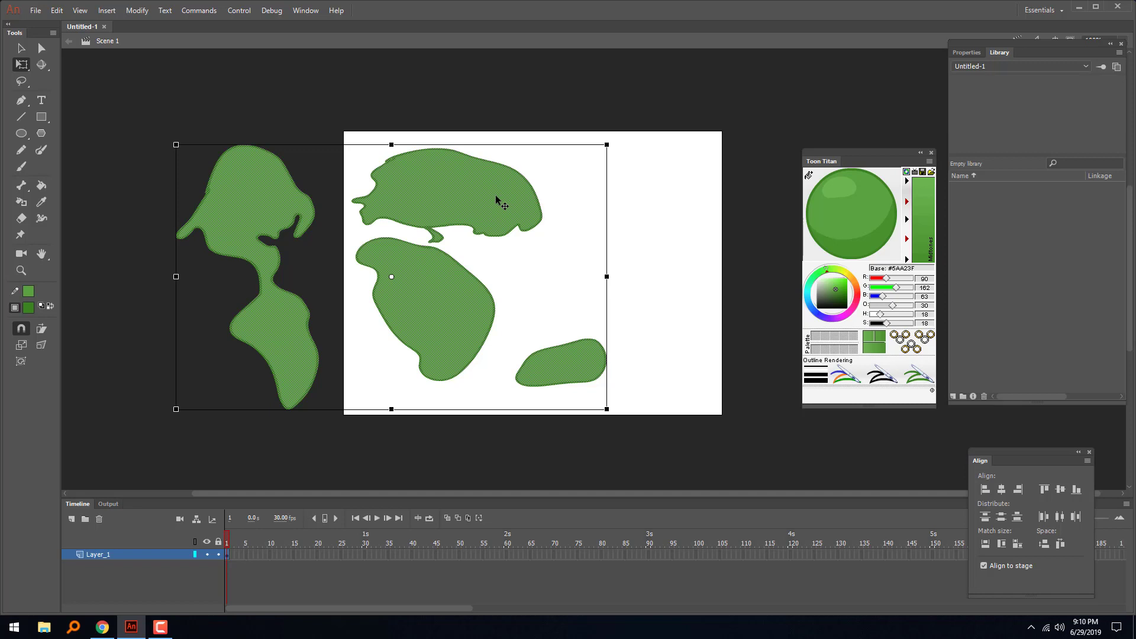
- Convert the continents to a Movie Clip symbol and place a duplicate of it directly to the right of the original
key("F8")
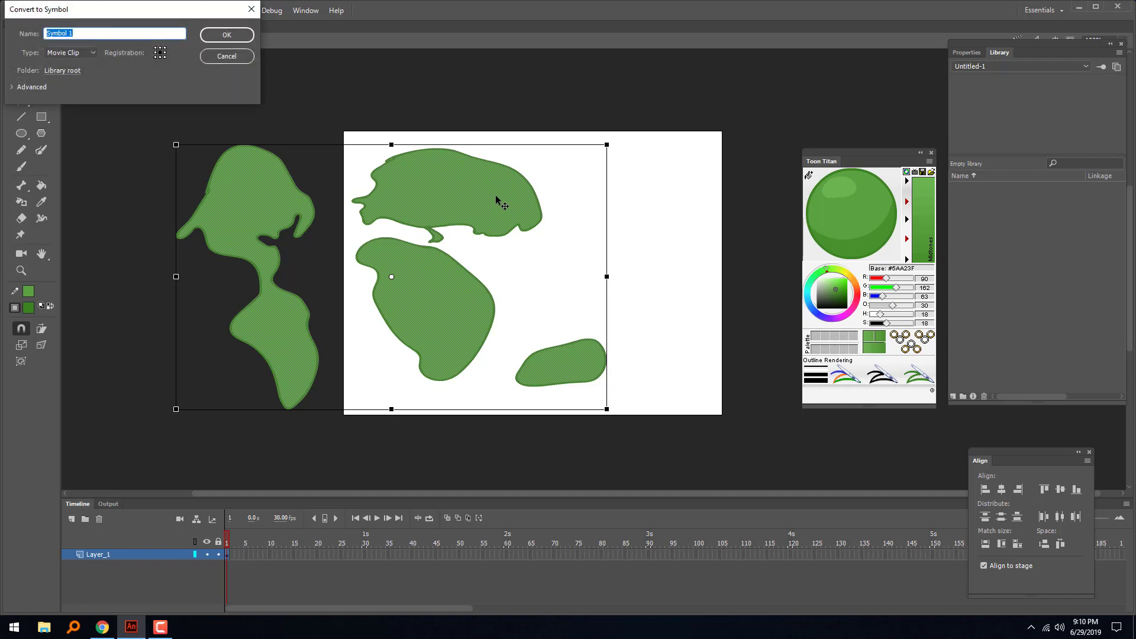
left_click(227, 34)
mouse_move(419, 185)
left_mouse_down()
mouse_move(492, 132)
mouse_move(381, 229)
mouse_move(412, 187)
left_mouse_up()
key("ctrl+d")
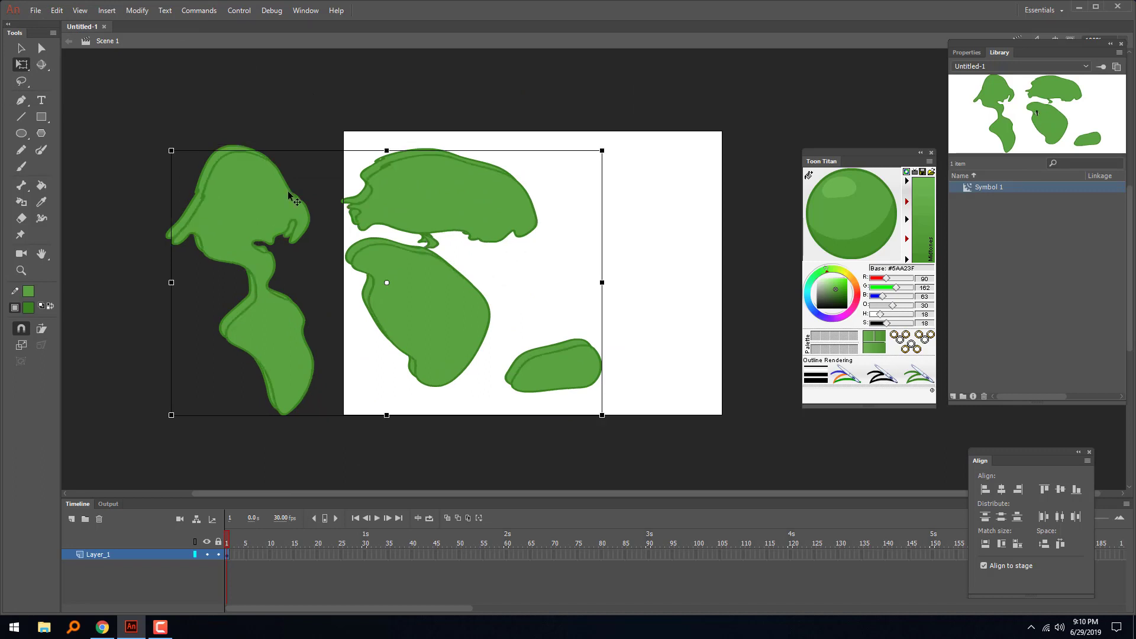
left_click_drag(256, 195, 681, 224)
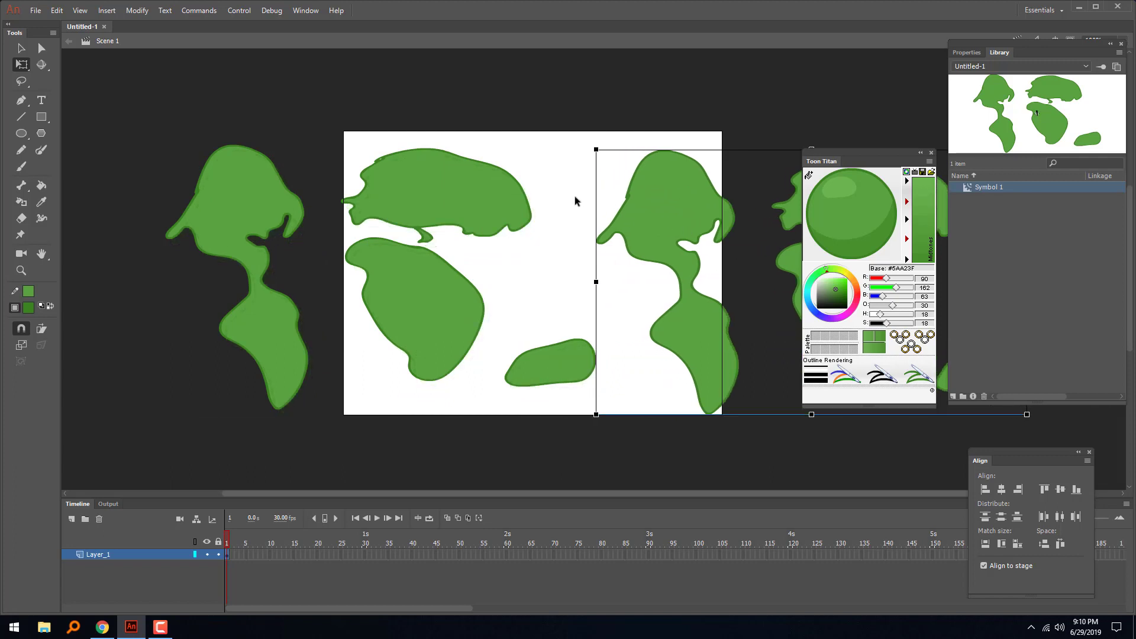
- Select both continent sets and convert them to a Movie Clip symbol named "double"
left_click_drag(148, 116, 1004, 441)
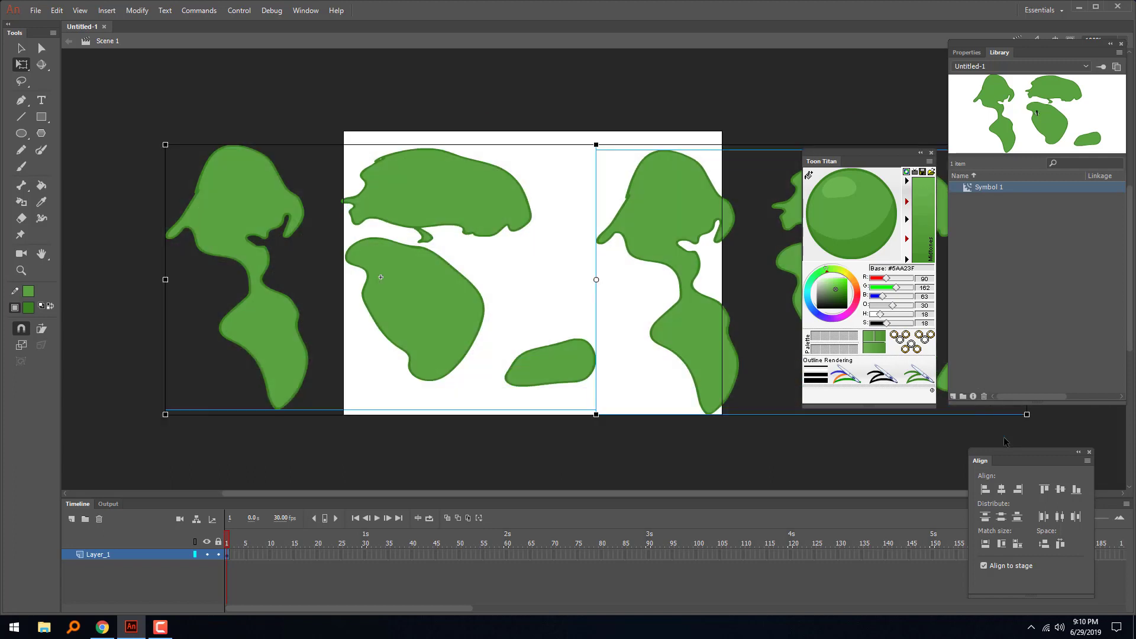
key("F8")
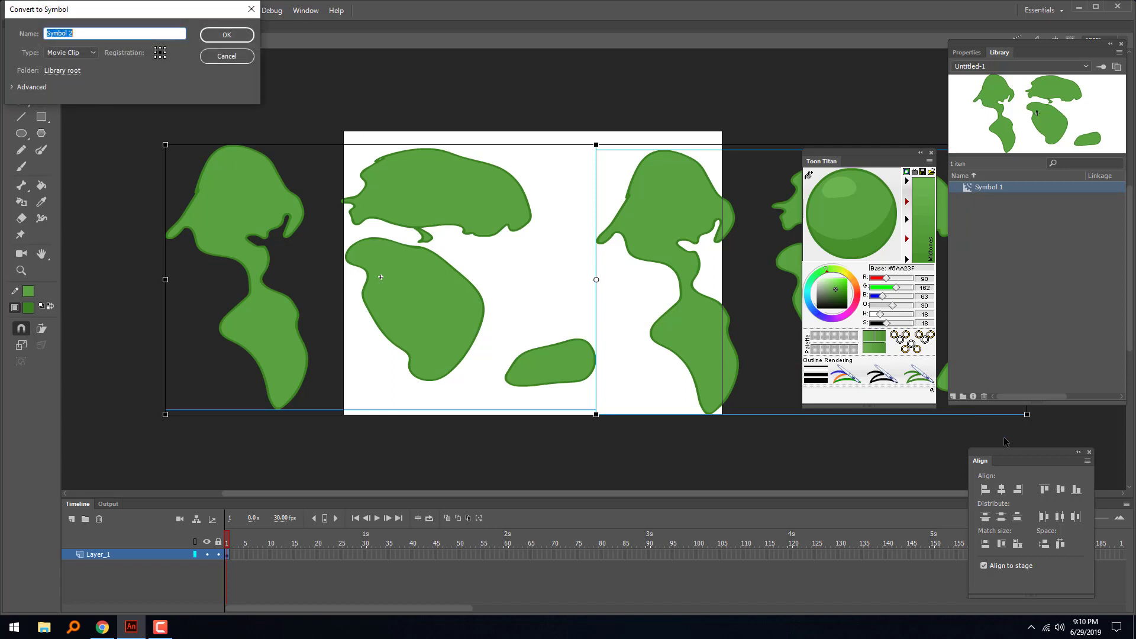
type("double")
key("Return")
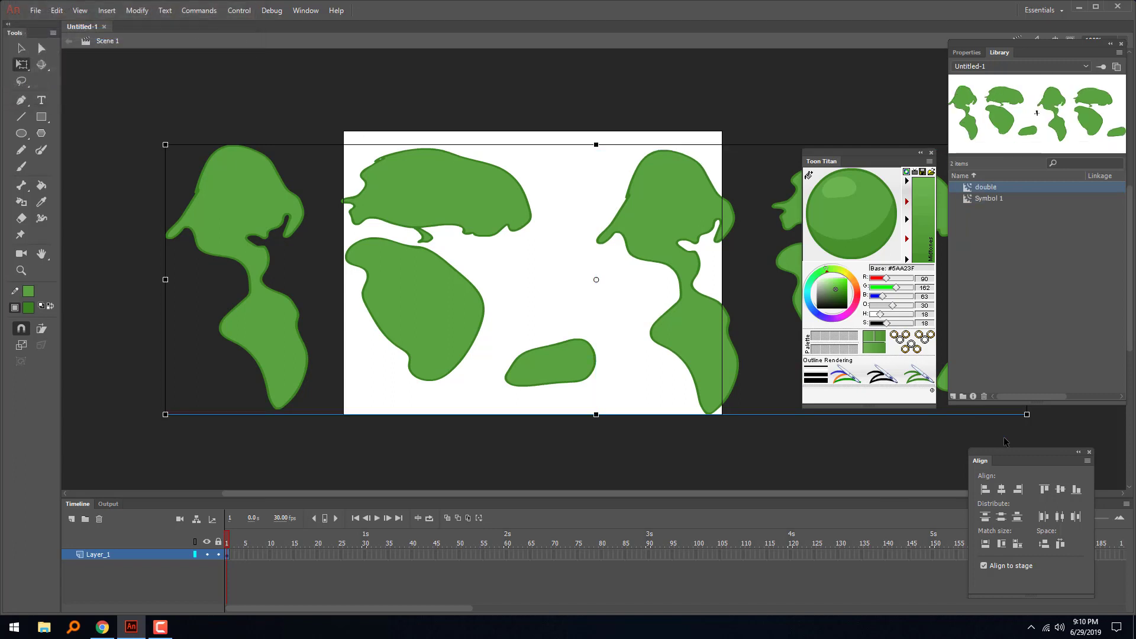
- Move the Toon Titan panel below the stage area and align the double symbol's left edge with the stage's left edge
left_click_drag(410, 204, 330, 210)
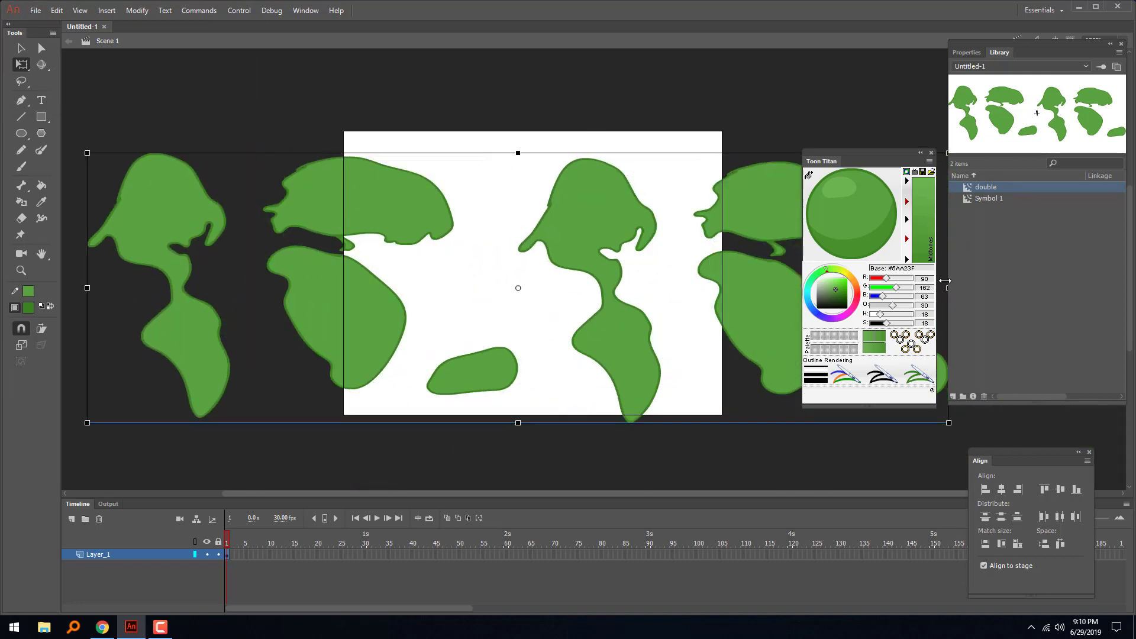
left_click_drag(880, 158, 891, 460)
left_click_drag(305, 326, 561, 318)
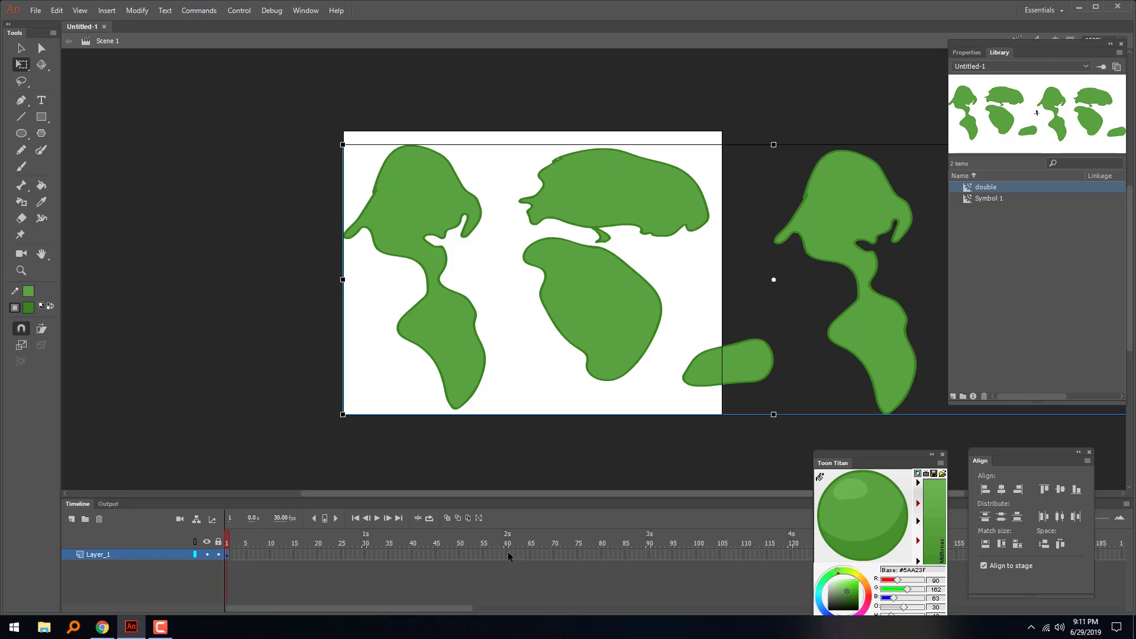
- Insert a keyframe at frame 201 on Layer_1
left_click_drag(453, 609, 609, 630)
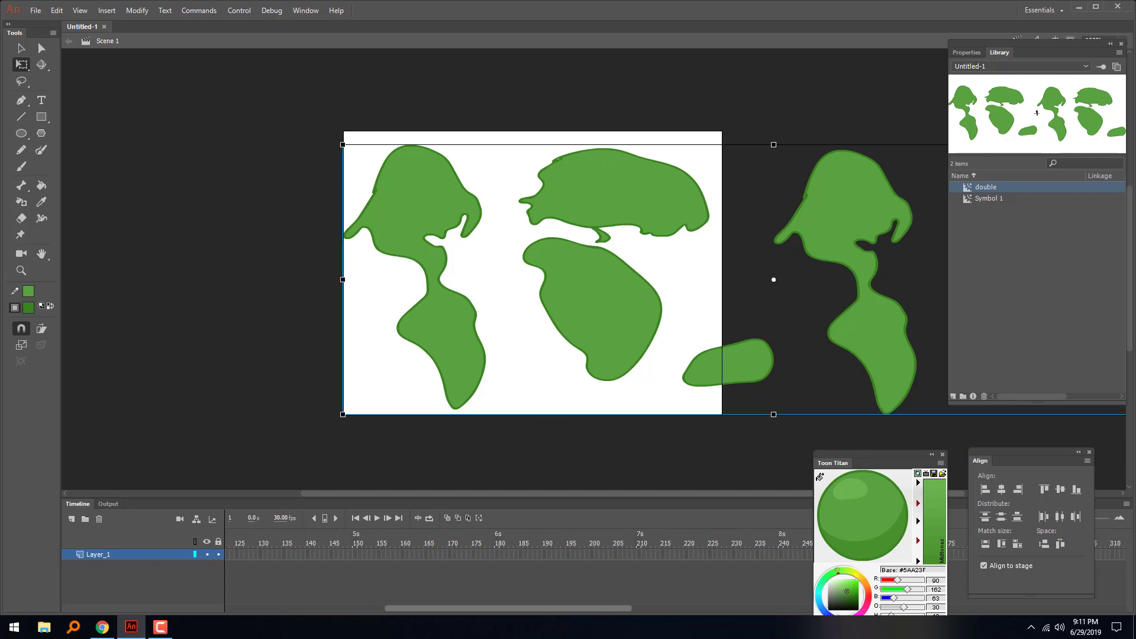
left_click(595, 555)
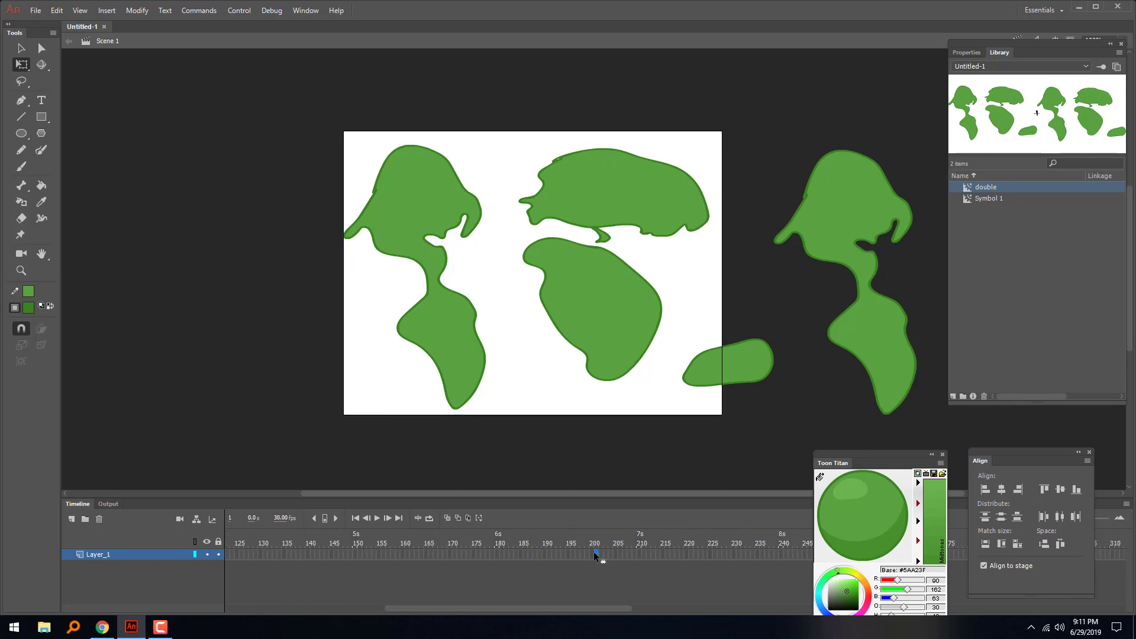
right_click(594, 555)
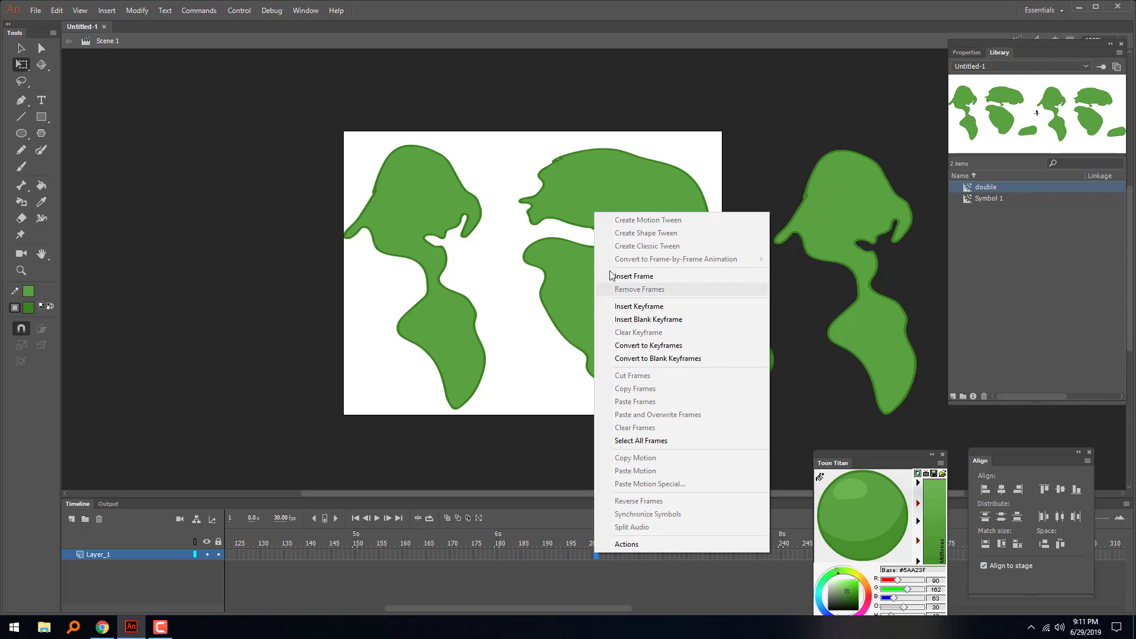
left_click(646, 306)
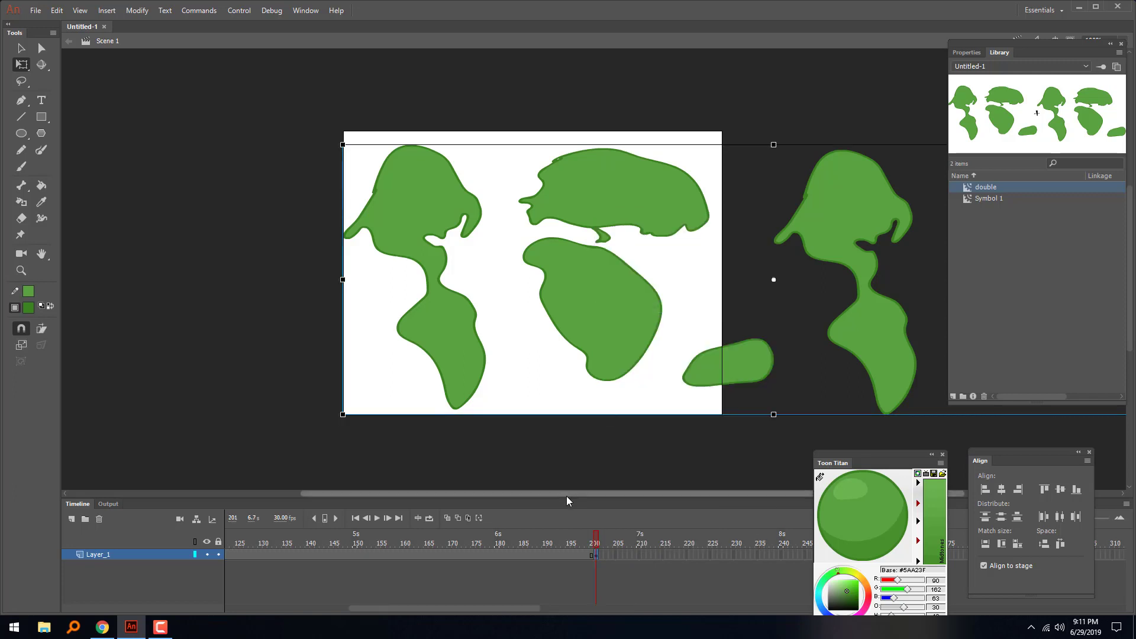
- Create a classic tween on Layer_1 between the first keyframe and frame 201
right_click(520, 552)
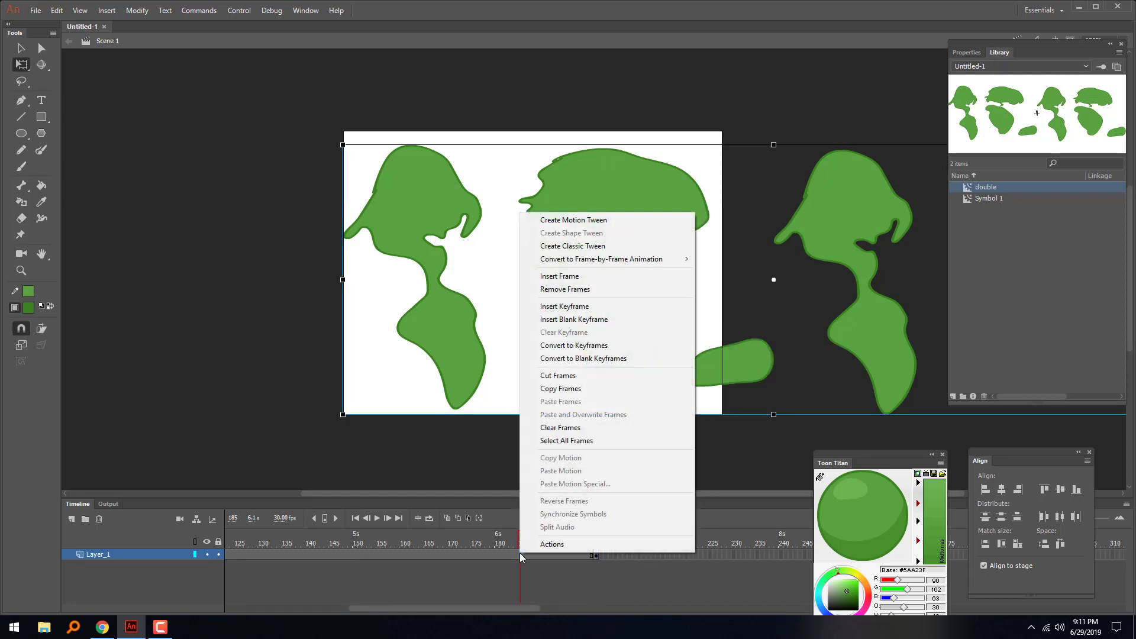
left_click(594, 249)
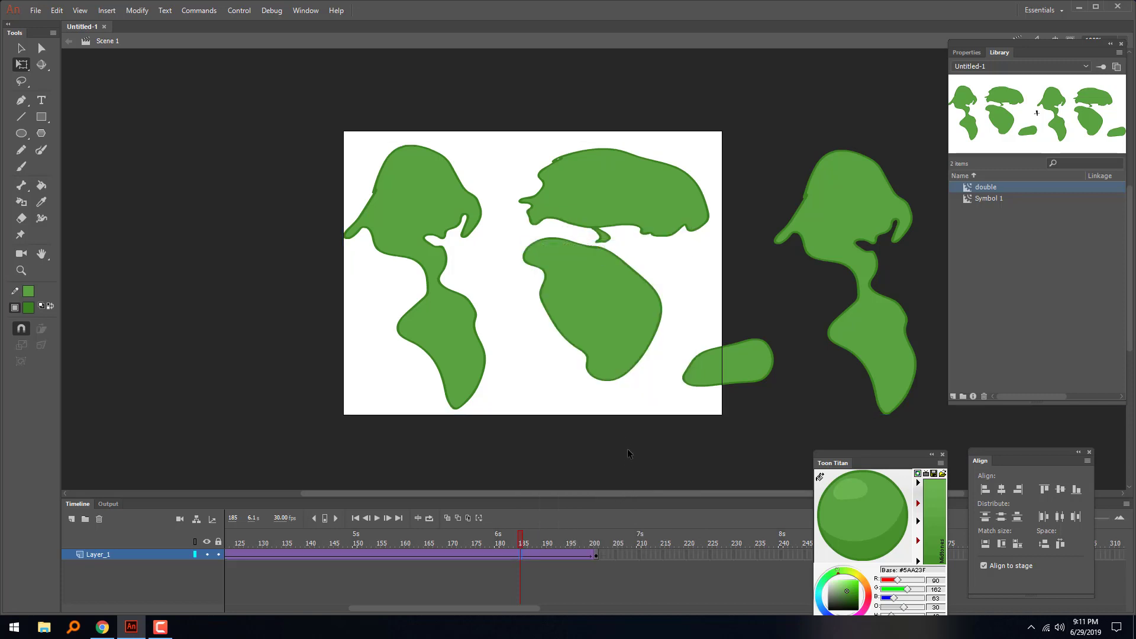
- Turn on onion skinning and remove the classic tween from Layer_1, ending on frame 201
left_click(596, 555)
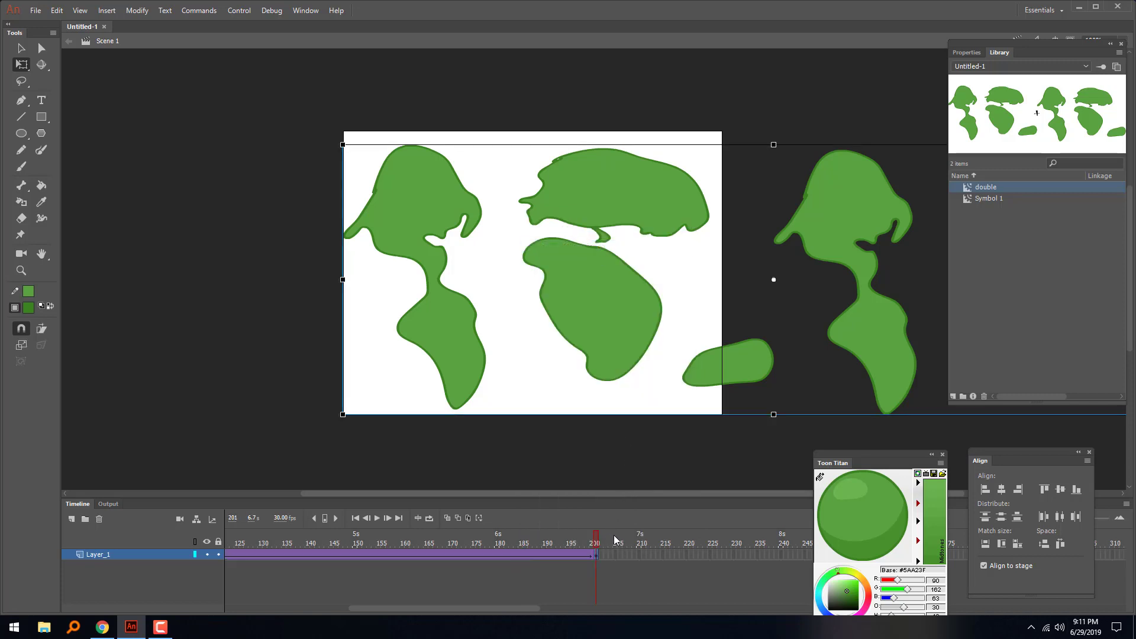
left_click(447, 517)
left_click_drag(586, 538, 579, 538)
right_click(549, 555)
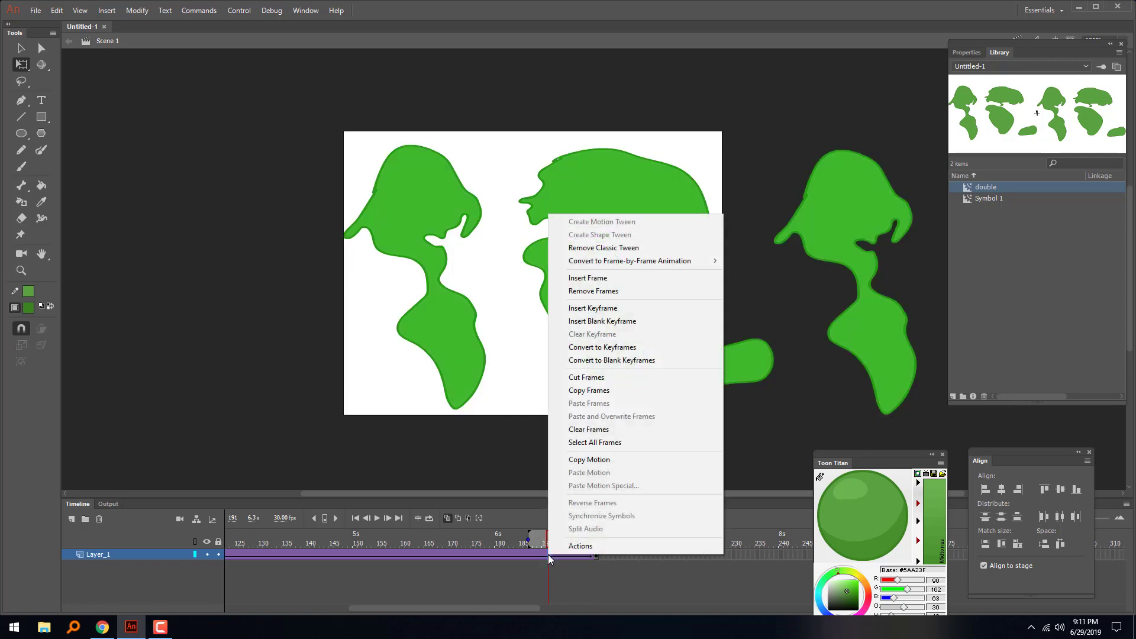
left_click(613, 248)
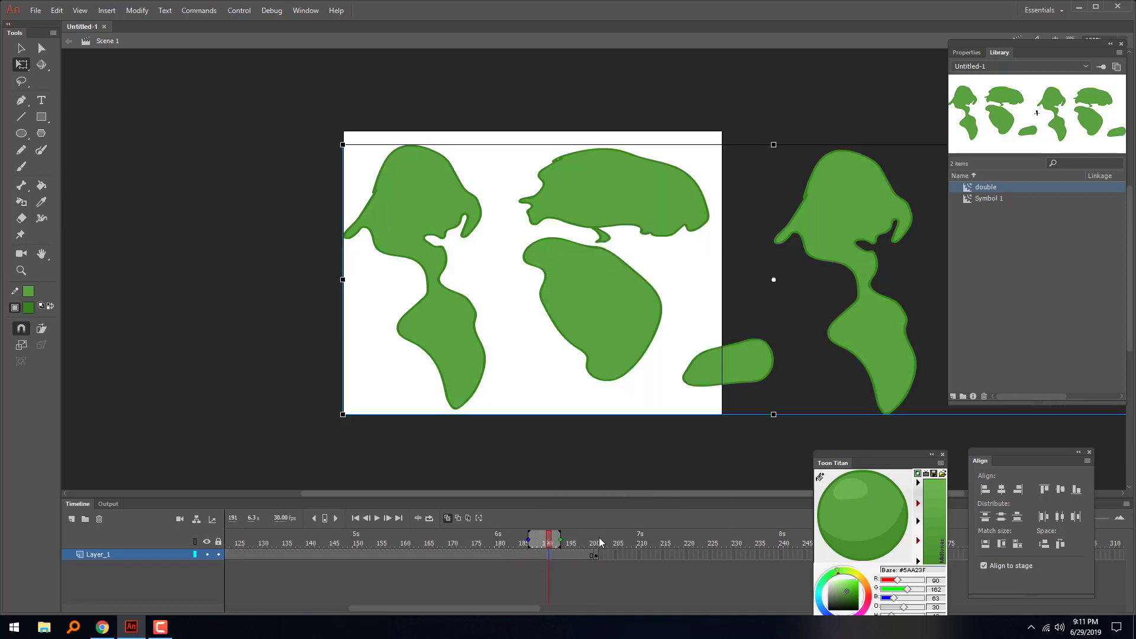
left_click(596, 543)
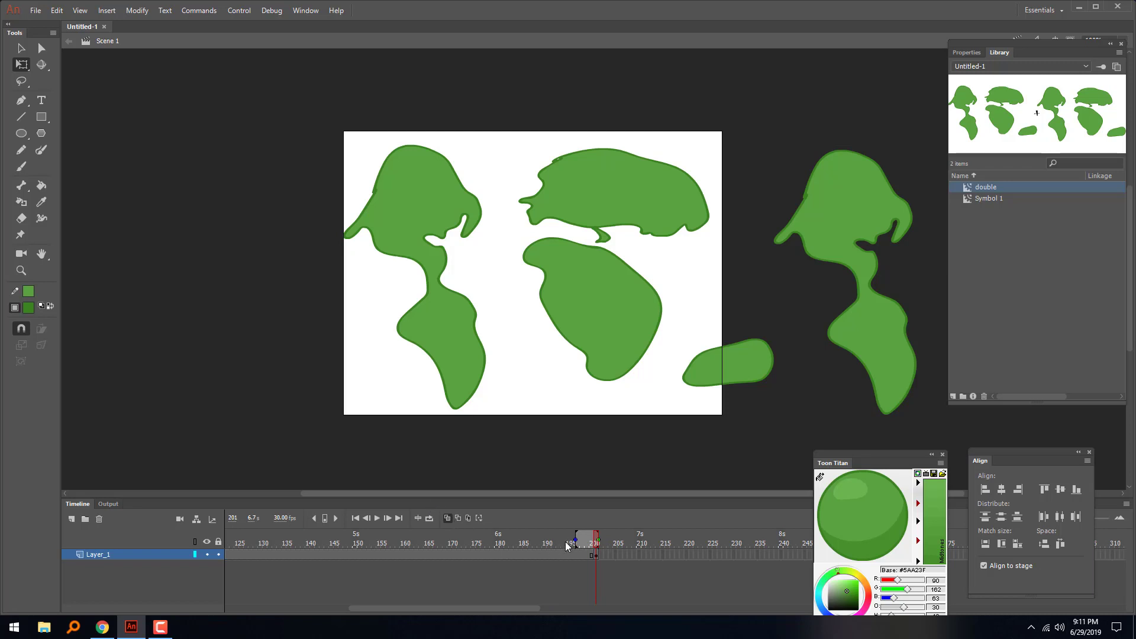
- Move the double symbol left on frame 201 until its second set of continents overlaps the onion-skinned first set
left_click(605, 306)
left_click_drag(624, 311, 395, 320)
left_click_drag(814, 307, 611, 318)
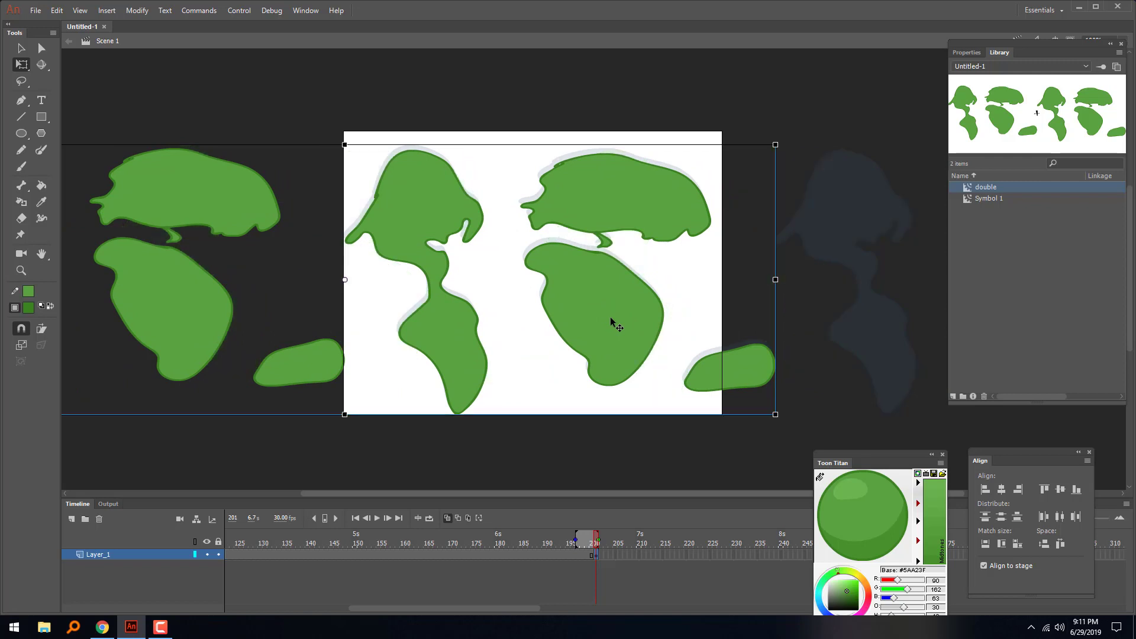
- Nudge the double symbol up and sideways on frame 201 to line it up with the onion-skin outline
key("Up")
key("Up")
key("Up")
key("Up")
key("Up")
key("Up")
key("Up")
key("Up")
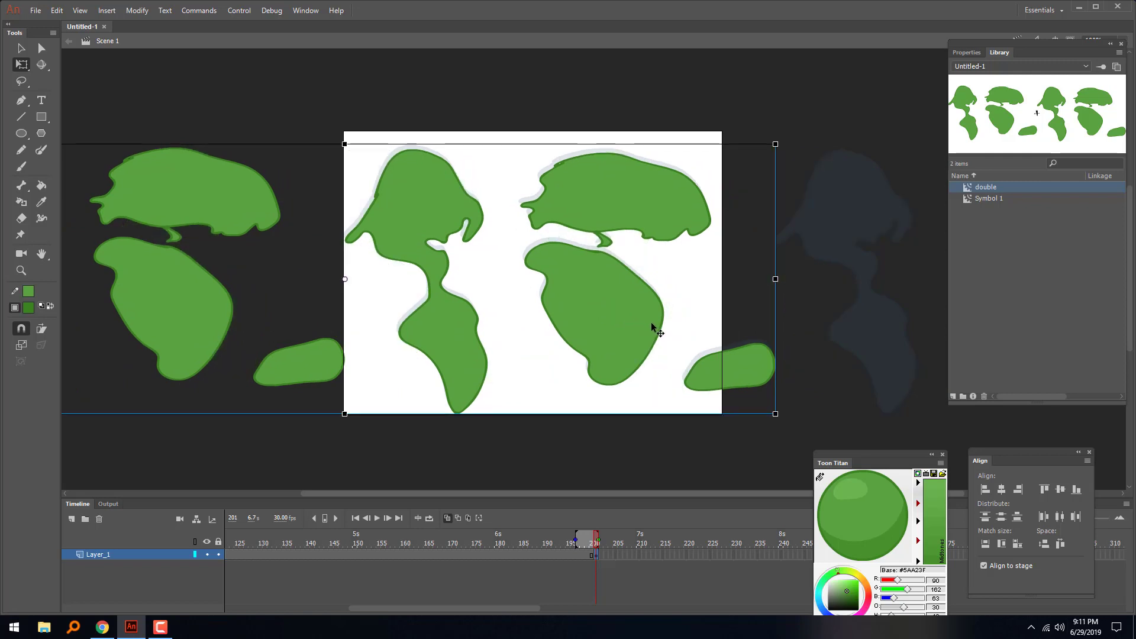
key("Left")
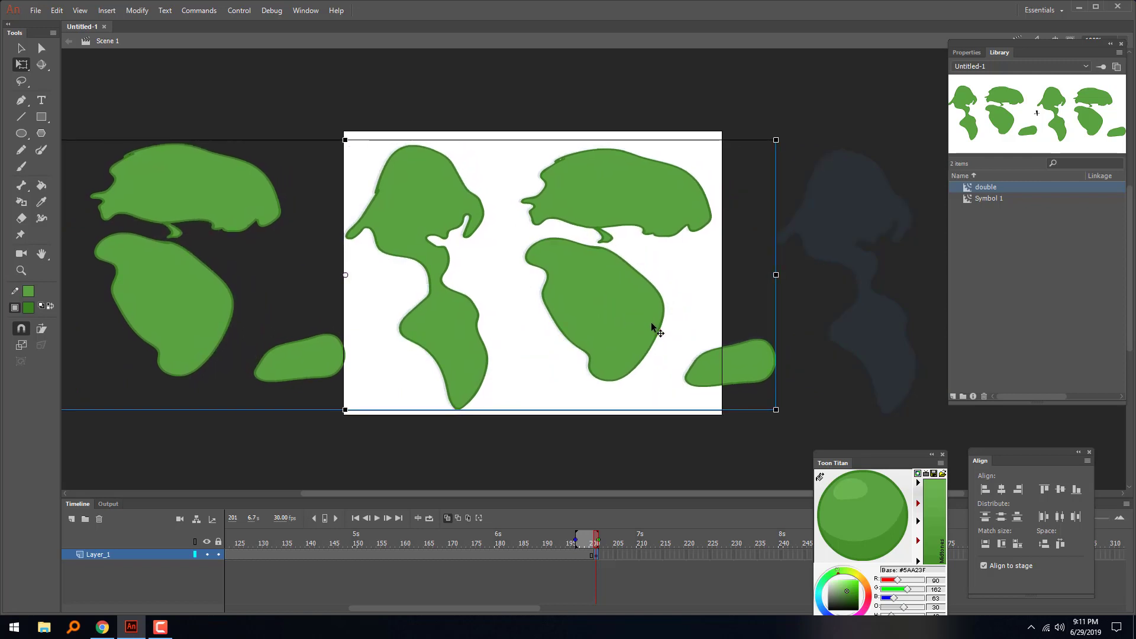
key("Up")
key("Left")
key("Right")
key("Right")
key("Right")
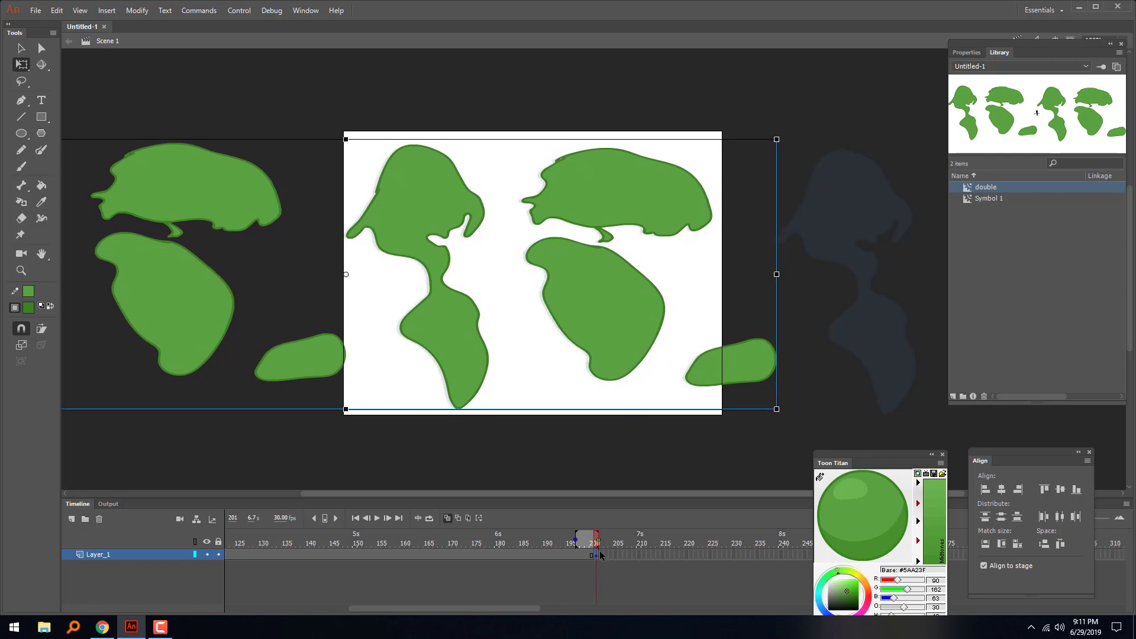
- Create a classic tween on Layer_1 between the first keyframe and frame 201, and turn off onion skinning
left_click_drag(440, 609, 304, 607)
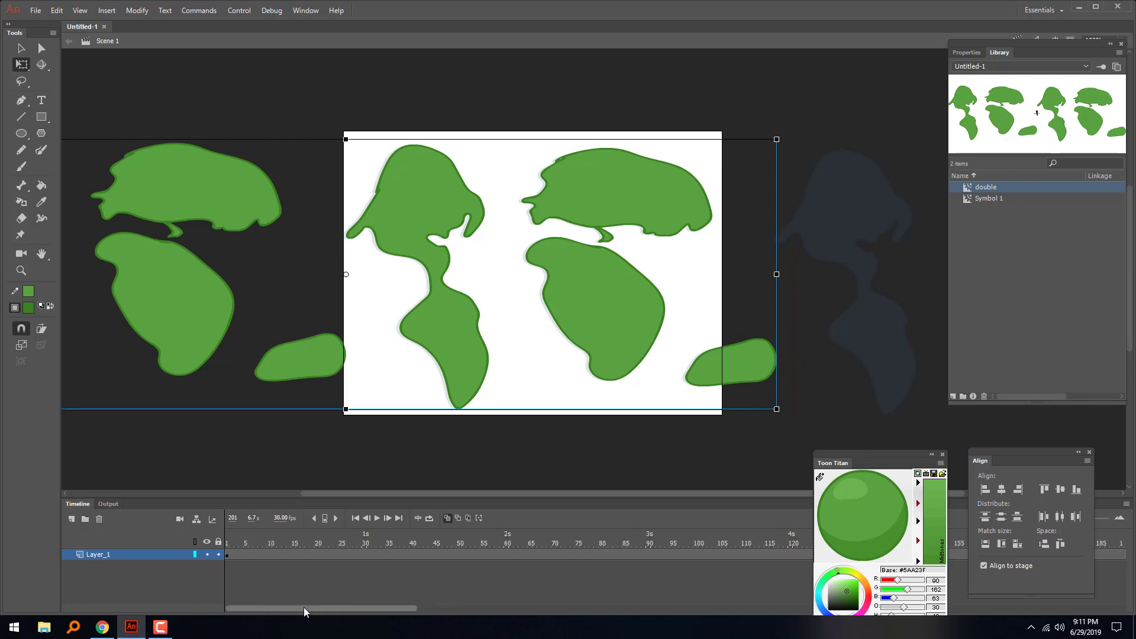
left_click(226, 556)
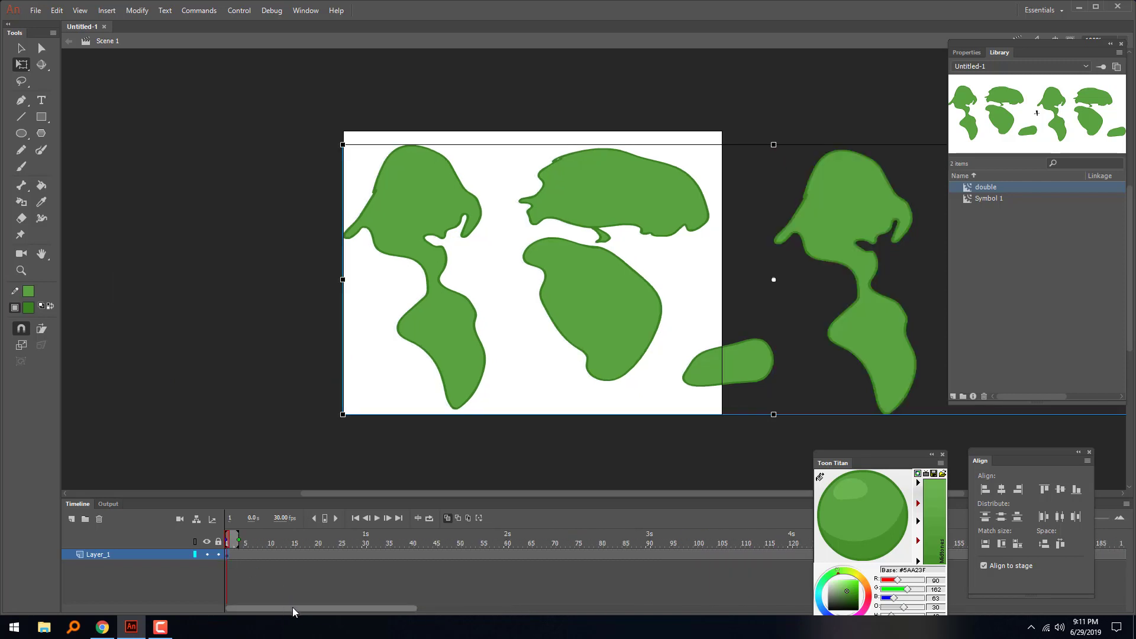
left_click_drag(292, 607, 377, 613)
right_click(371, 554)
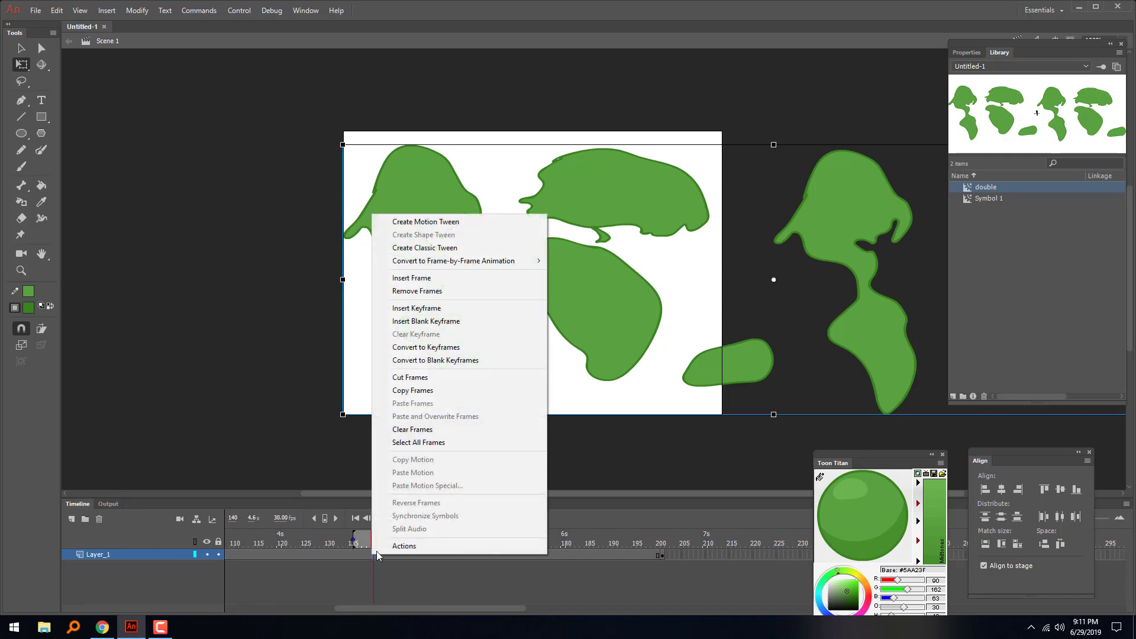
left_click(470, 247)
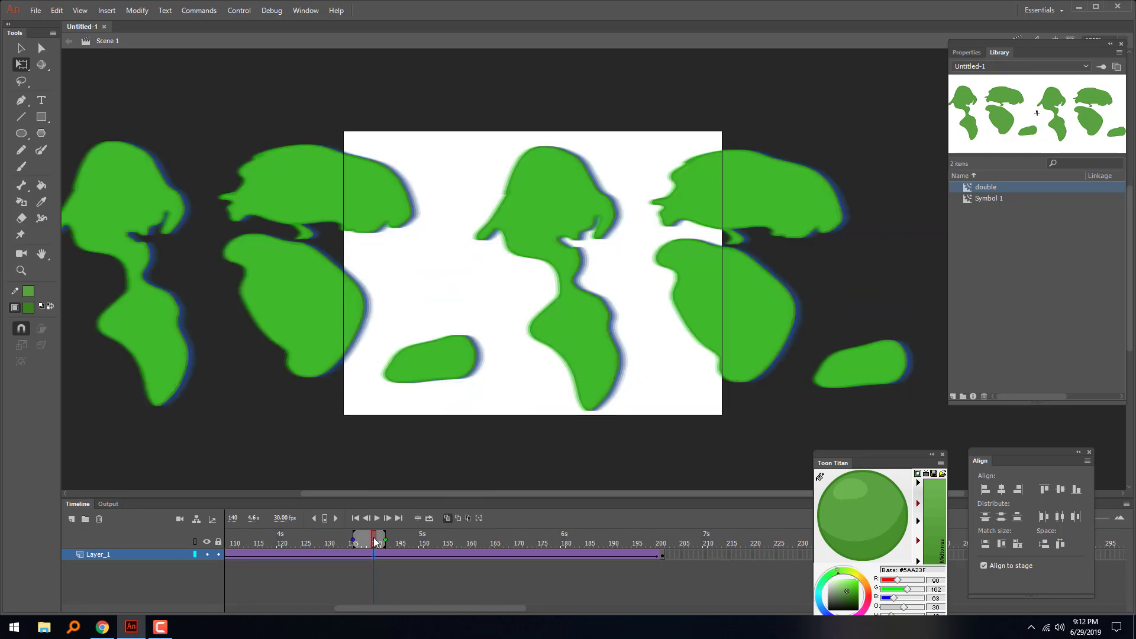
left_click(447, 517)
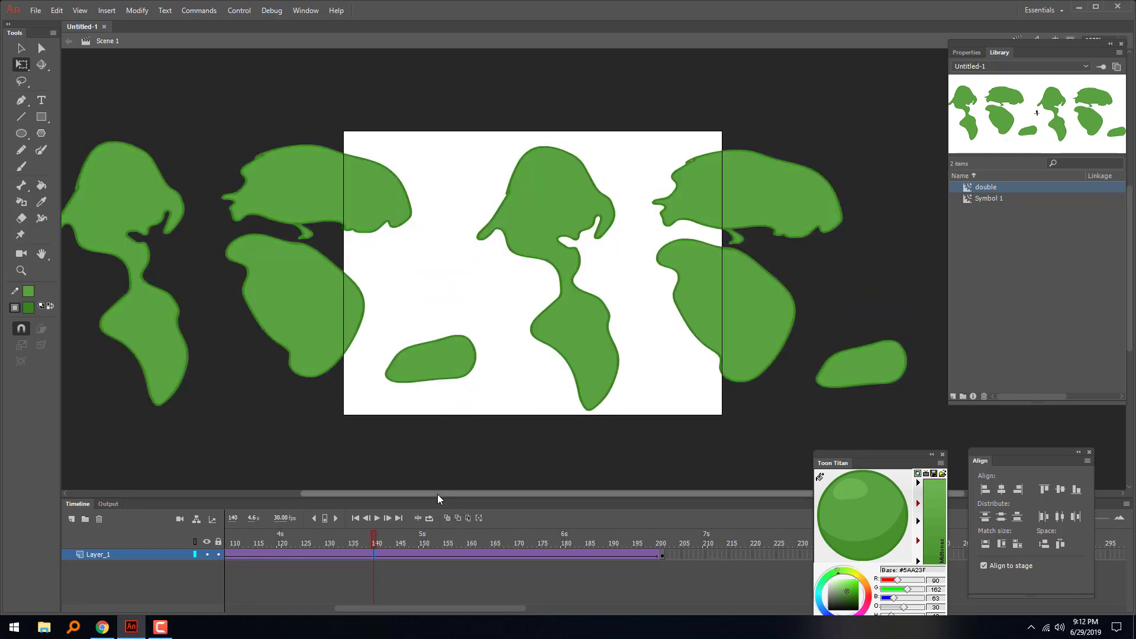
- Play the scrolling animation from the first frame, then test the movie in a preview window and close it
left_click(355, 518)
left_click(376, 521)
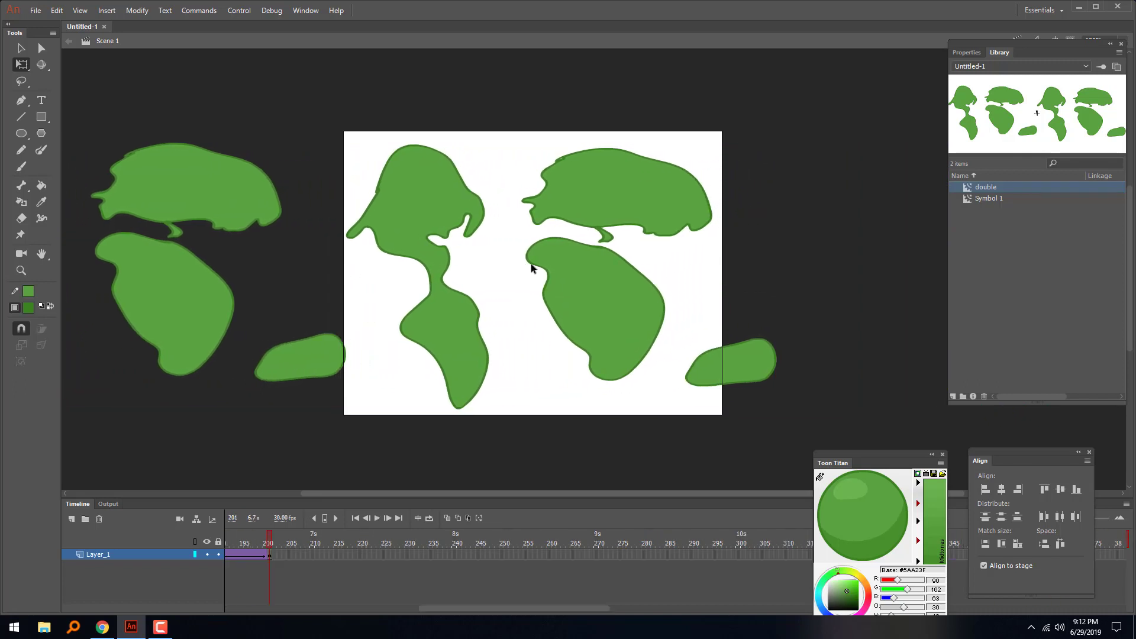
key("ctrl+Return")
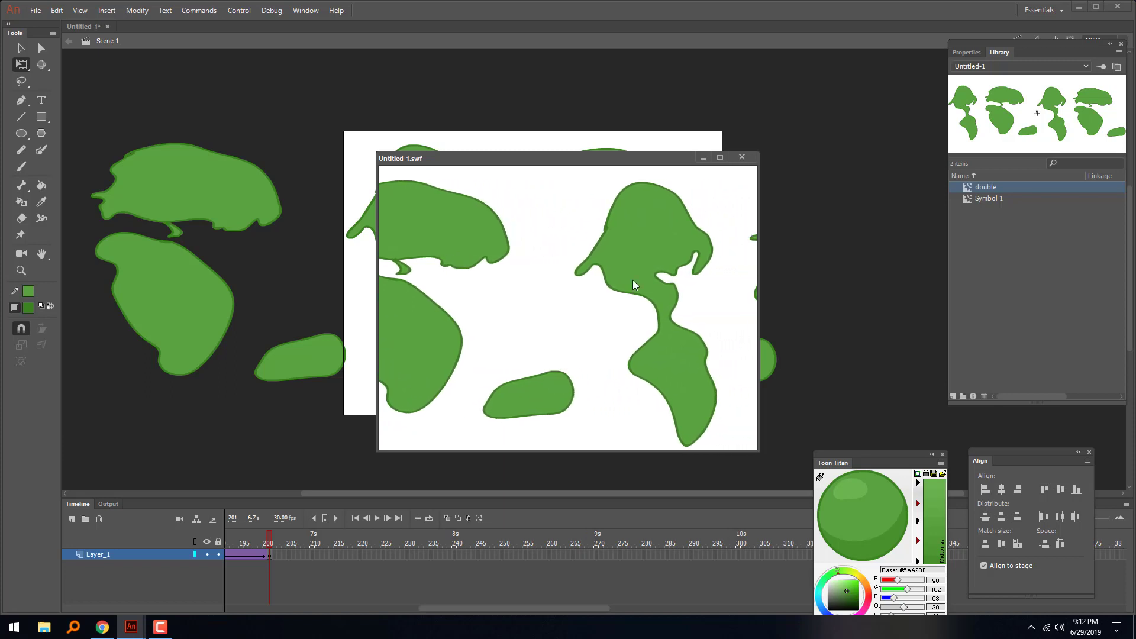
left_click(742, 157)
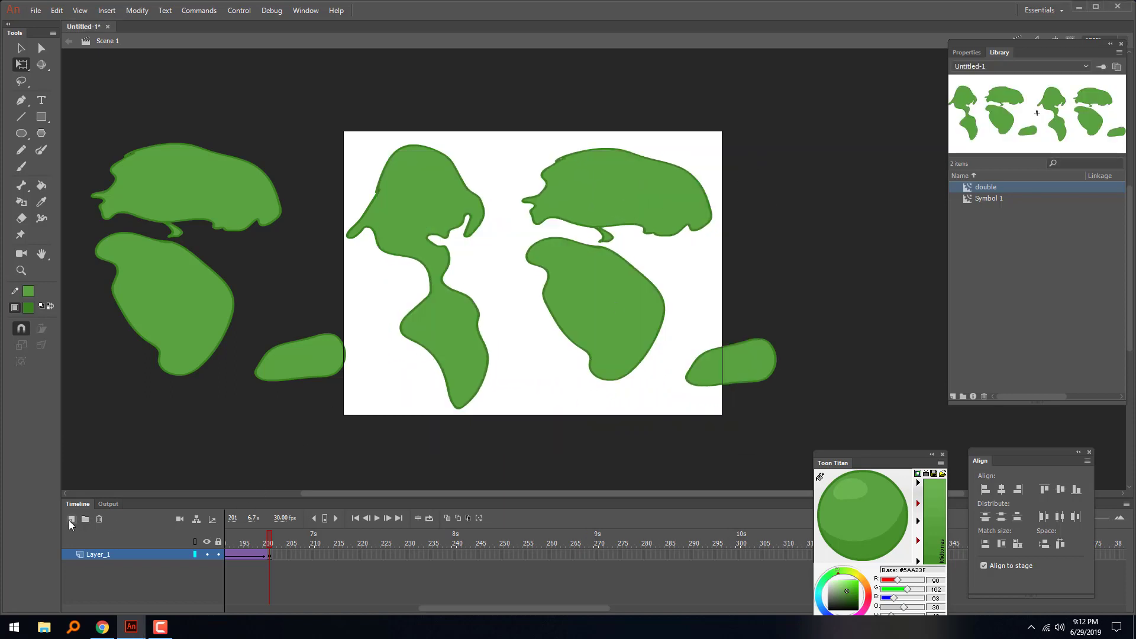
- Add two new layers and move Layer_2 below Layer_1
left_click(69, 520)
left_click(70, 519)
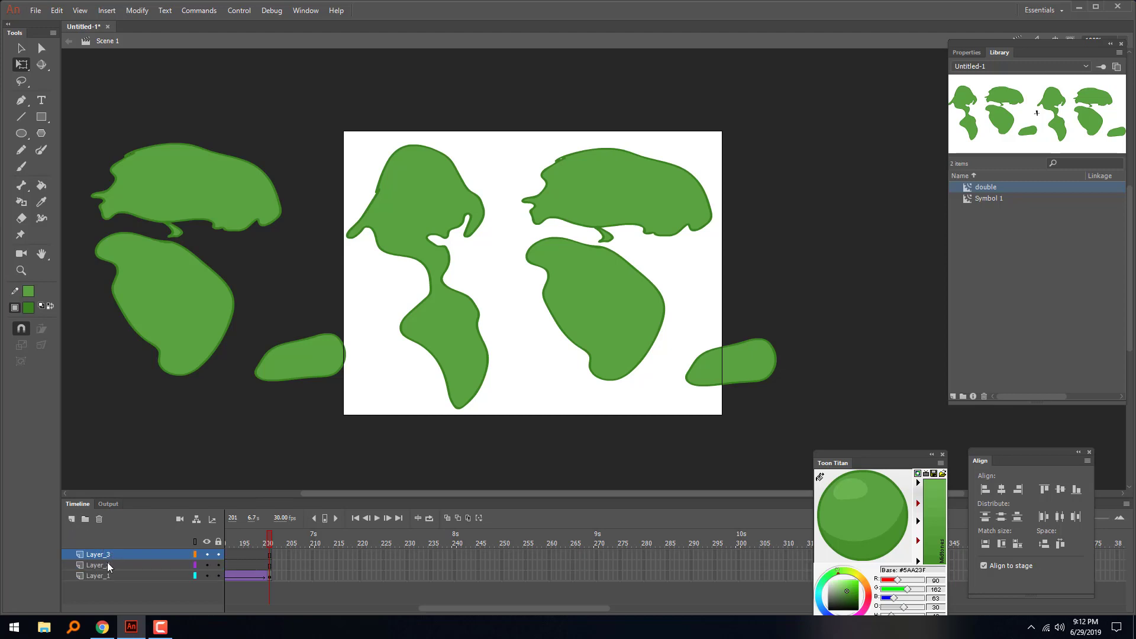
left_click(108, 564)
left_click_drag(122, 563, 107, 578)
- Draw a large circle on Layer_2 behind the continents, nearly as tall as the stage
left_click(22, 133)
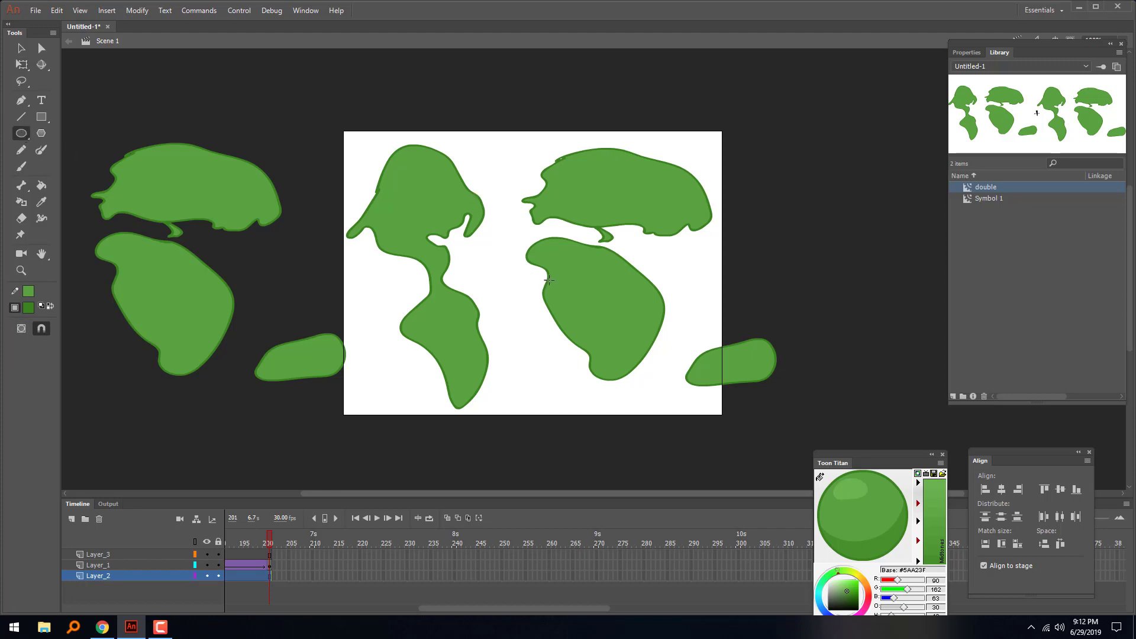
left_click_drag(524, 273, 572, 327)
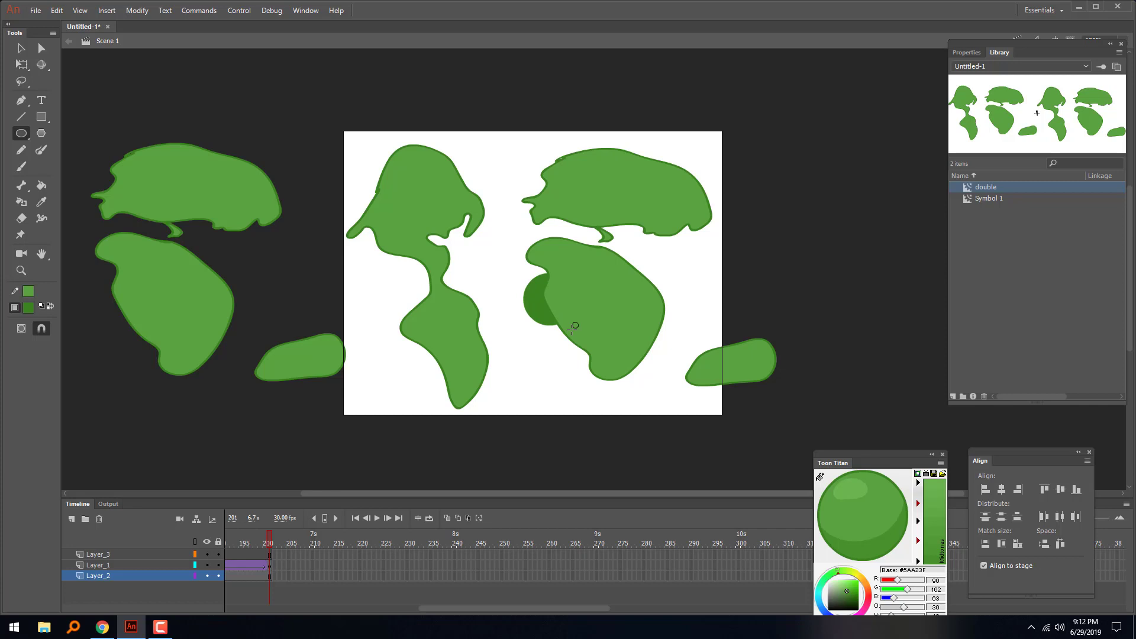
mouse_move(573, 327)
left_mouse_down()
mouse_move(629, 372)
mouse_move(672, 388)
mouse_move(659, 374)
left_mouse_up()
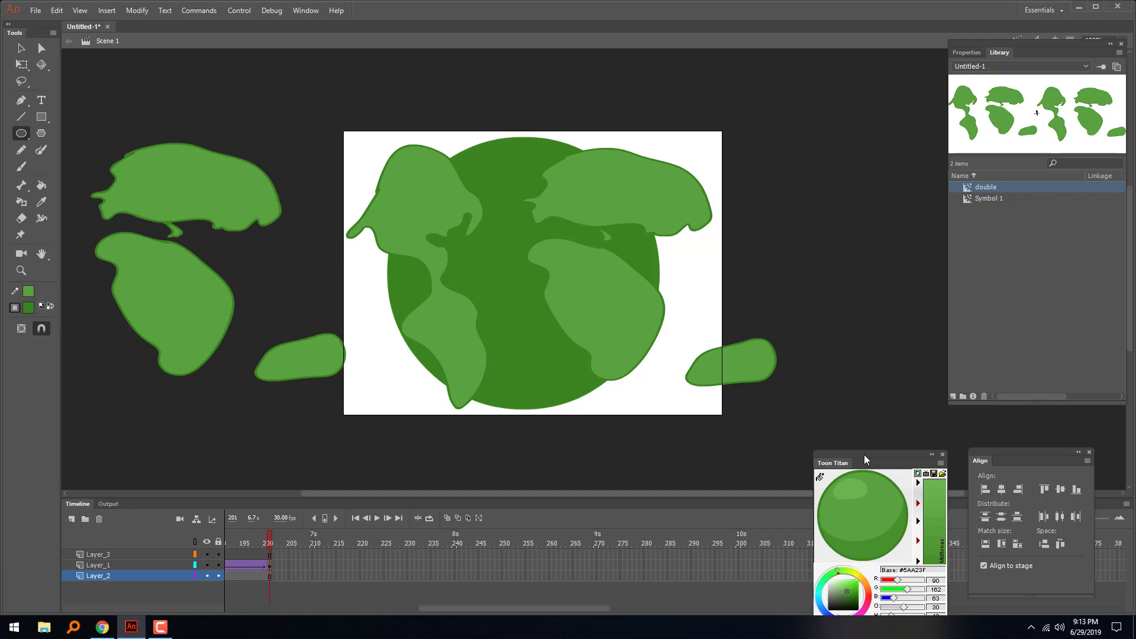
- Open the Color panel, place it beside the circle, and set the fill type to Radial gradient
left_click(306, 11)
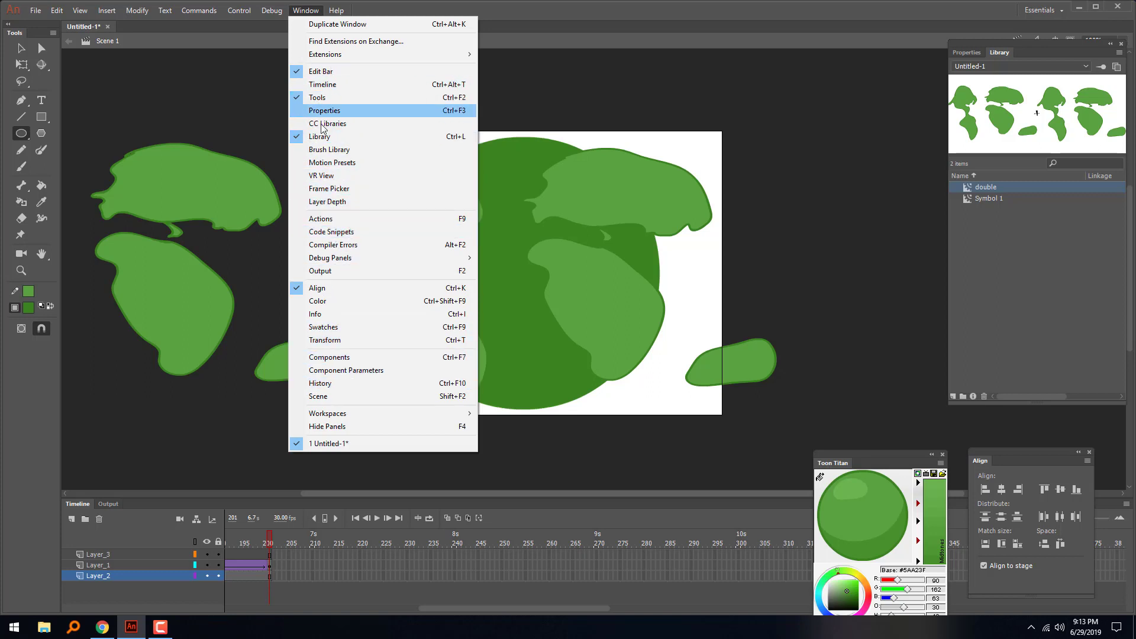
left_click(329, 301)
left_click_drag(60, 15, 752, 95)
left_click(765, 112)
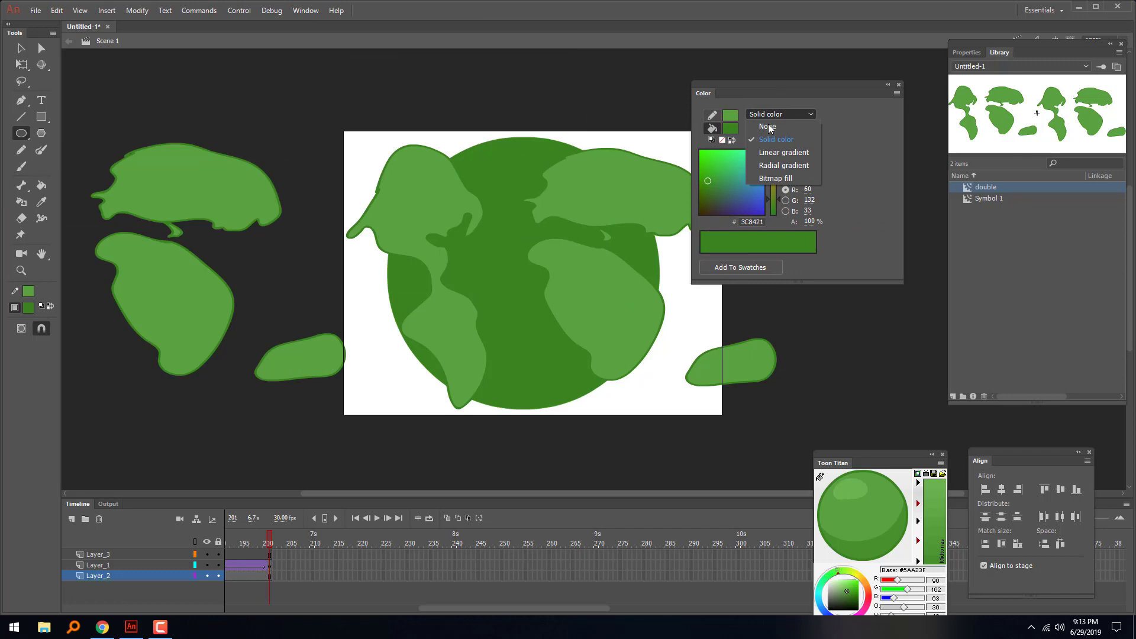
left_click(777, 167)
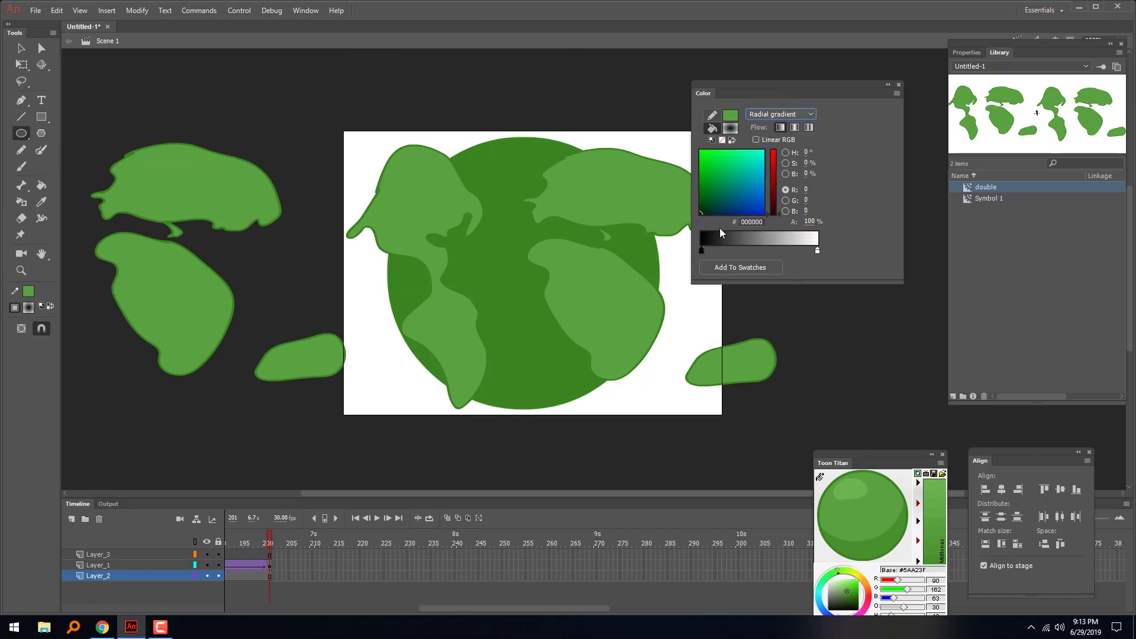
- Set the radial gradient's first stop to blue at 81% brightness and its last stop to dark navy blue
double_click(701, 250)
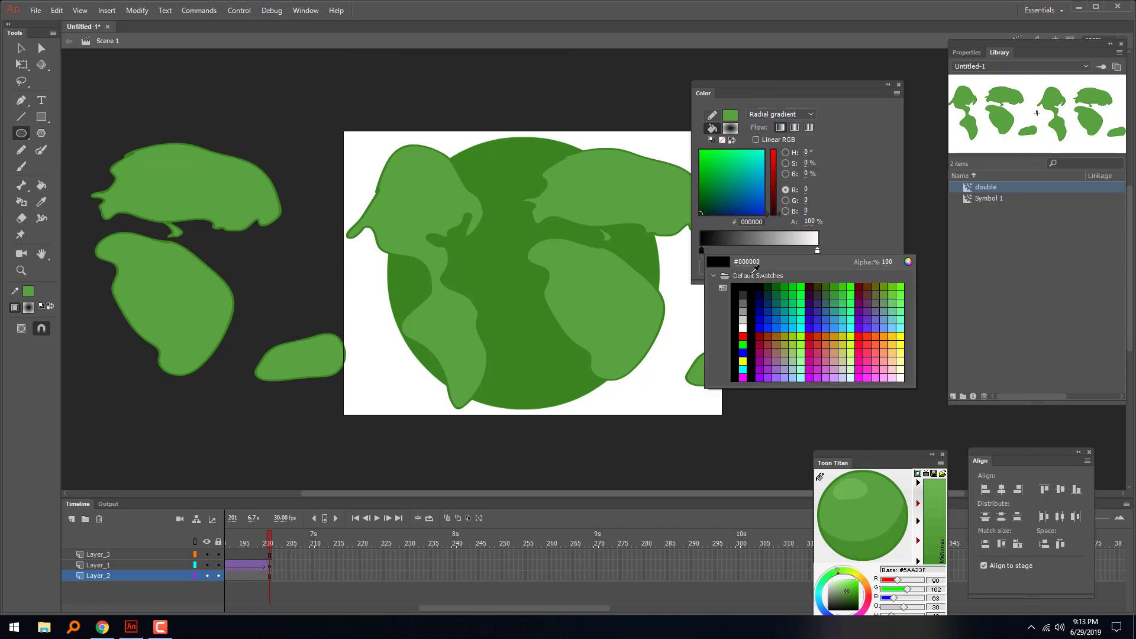
left_click(762, 309)
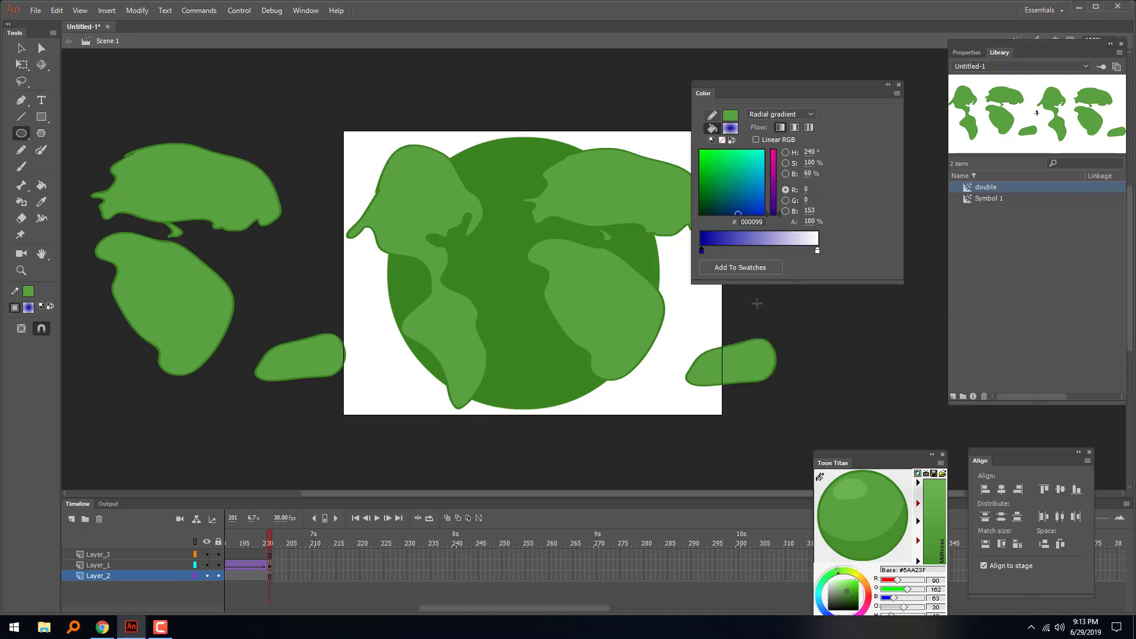
double_click(817, 251)
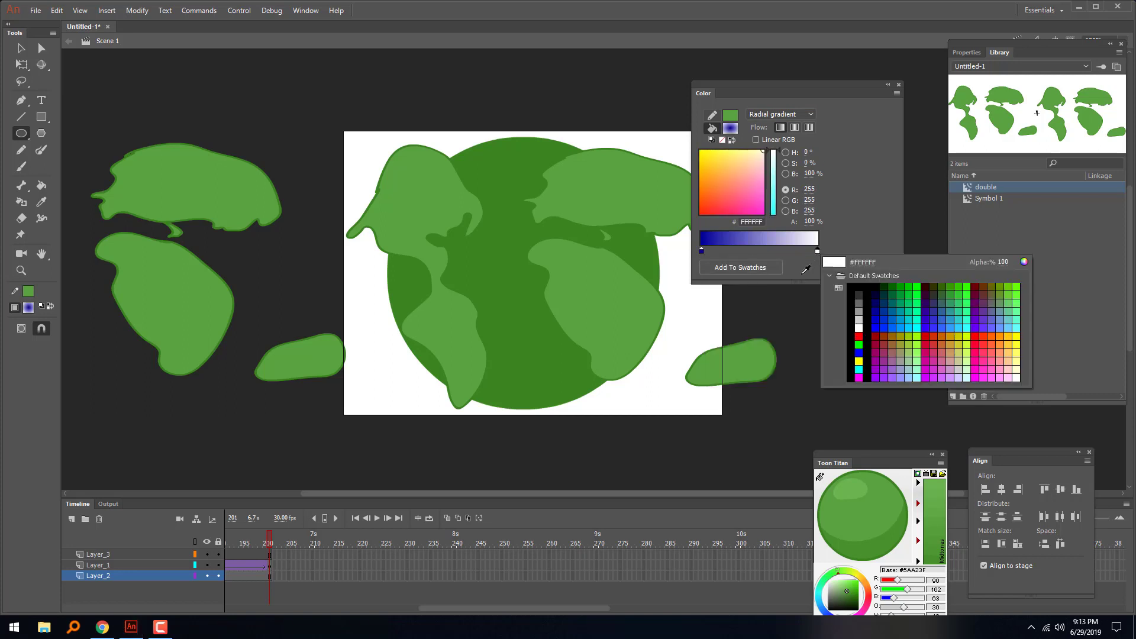
left_click(874, 304)
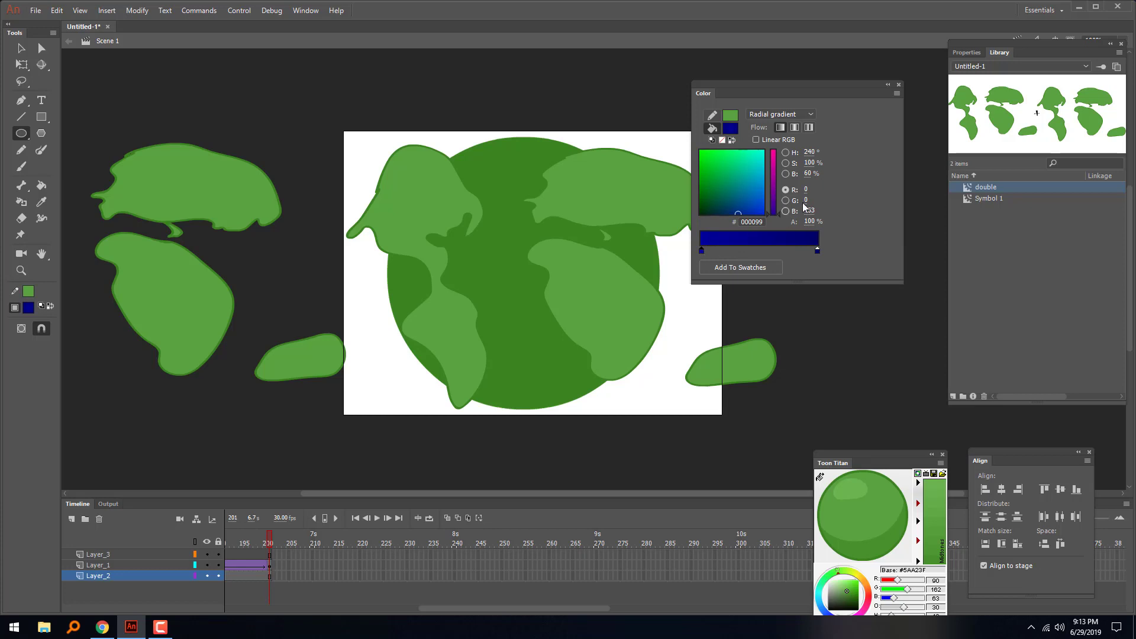
left_click_drag(808, 173, 806, 181)
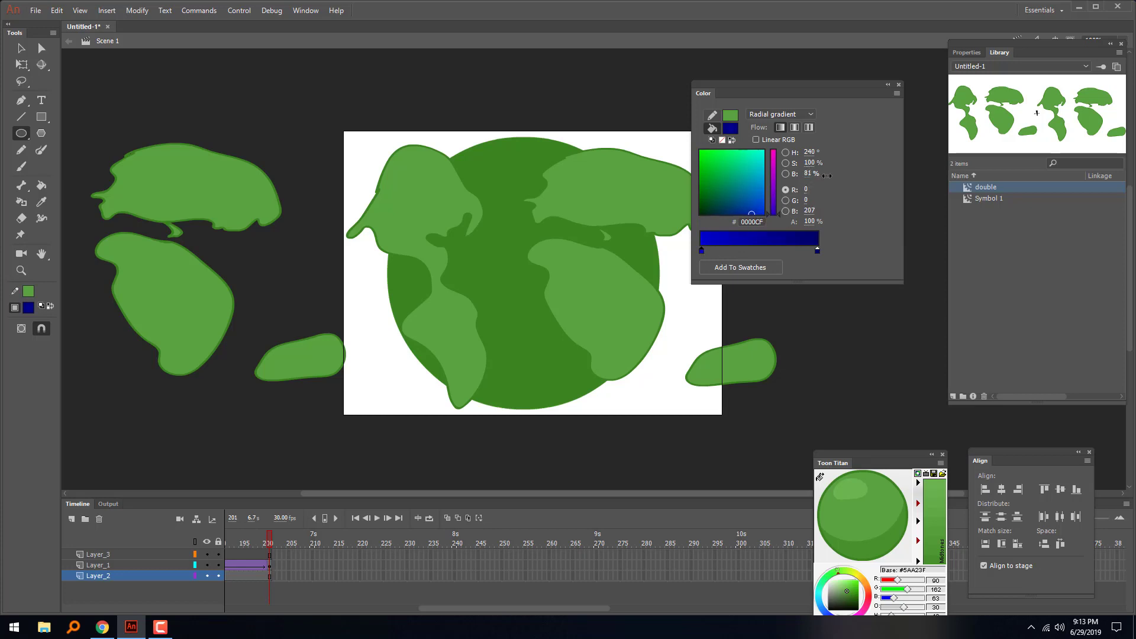
- Fill the circle with the blue radial gradient, centring it slightly above the middle, and brighten the first stop to 88%
left_click(42, 185)
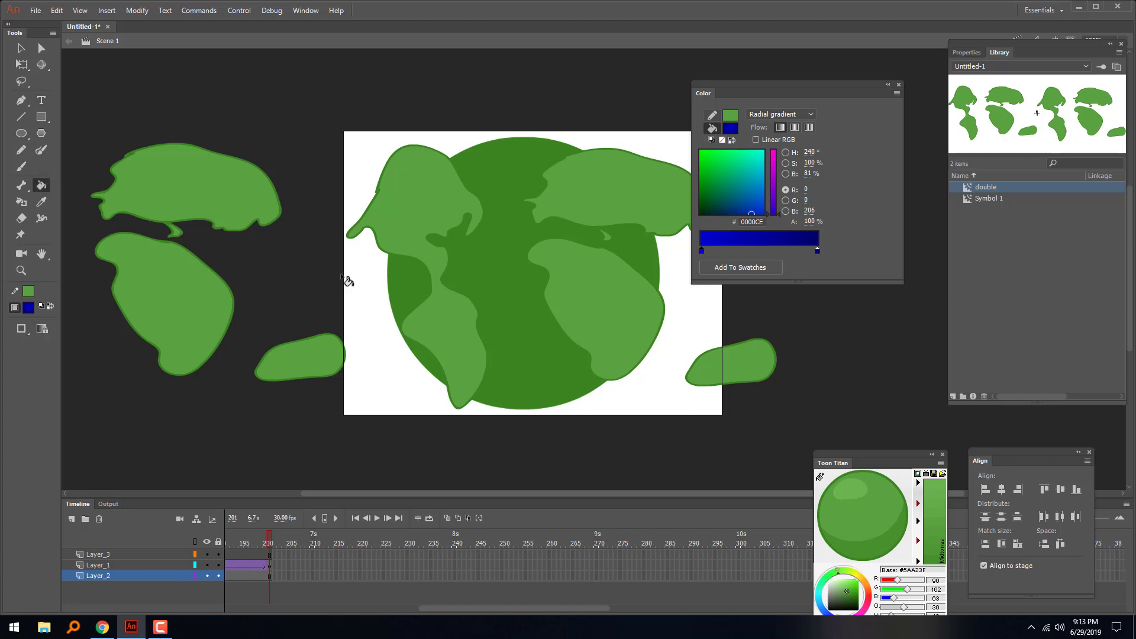
left_click(512, 281)
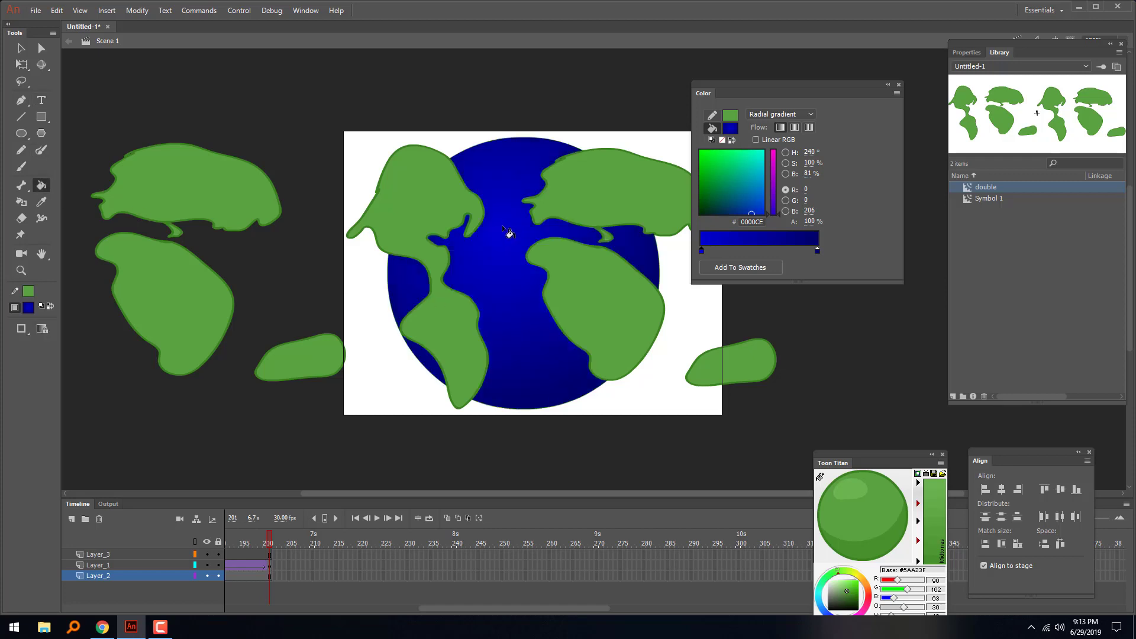
left_click(526, 191)
left_click(520, 236)
left_click_drag(806, 174, 810, 174)
- Hide Layer_1 and delete the outline stroke around the blue circle
left_click(207, 565)
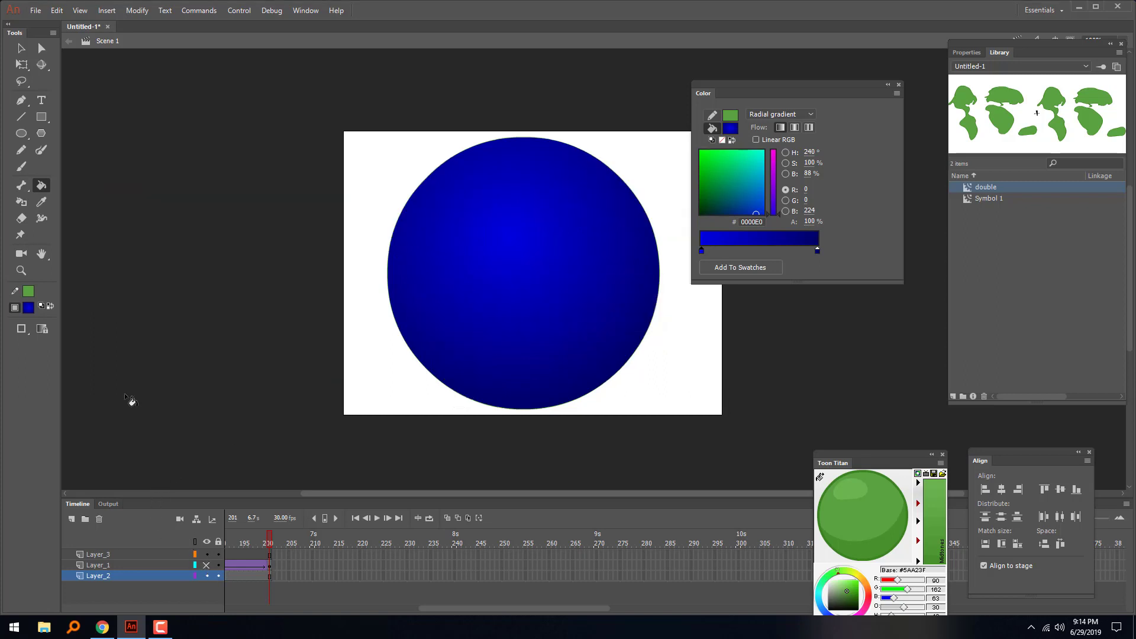
left_click(21, 48)
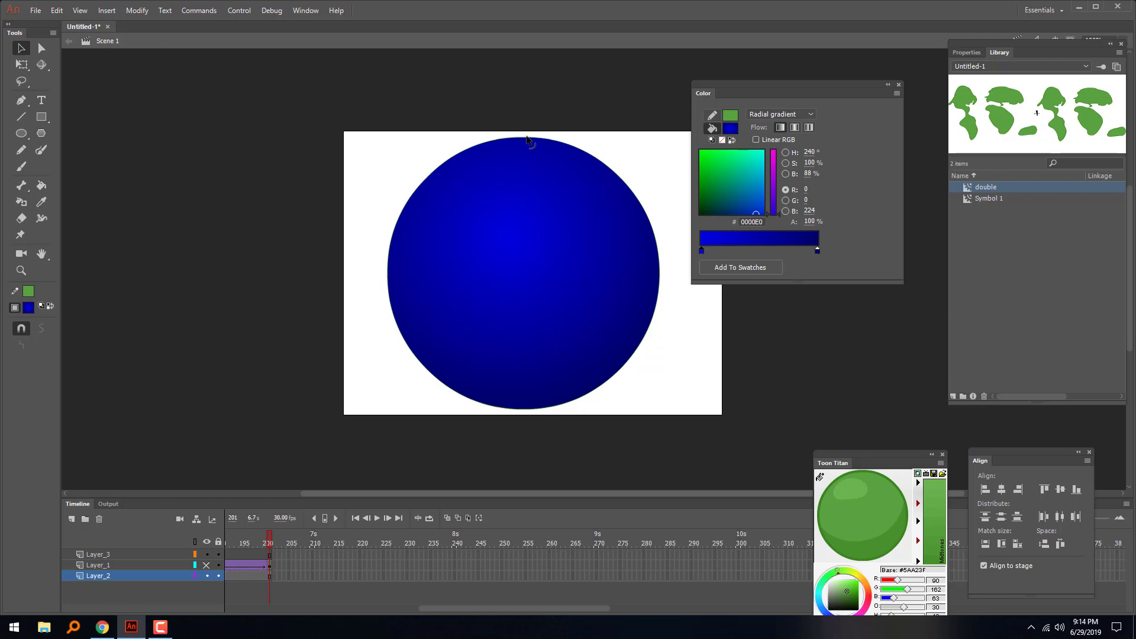
left_click(528, 139)
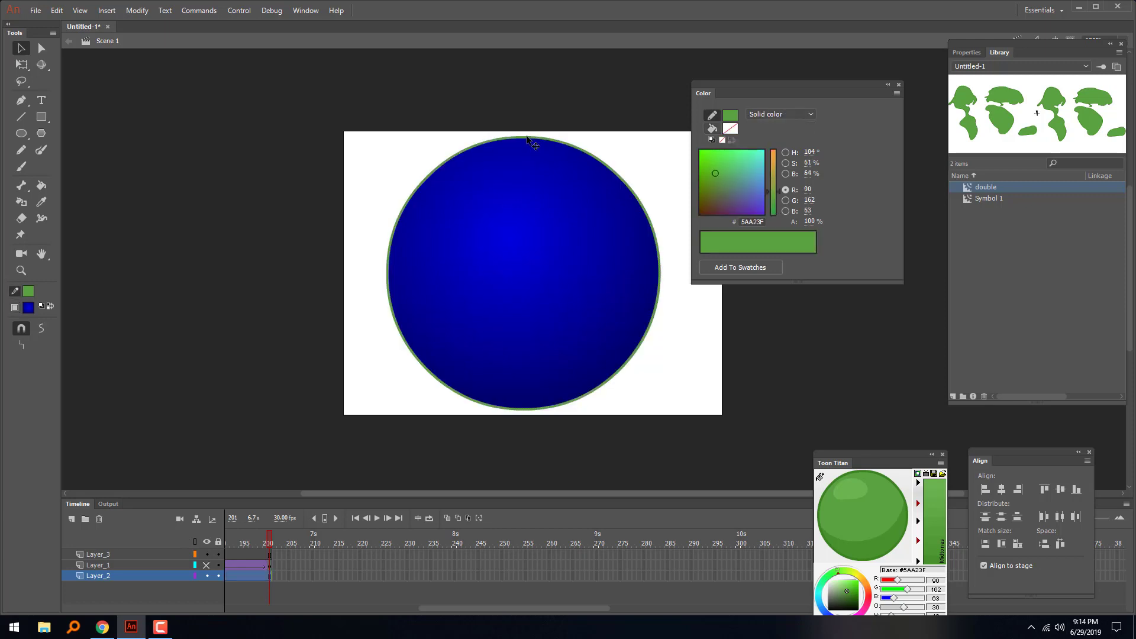
key("Delete")
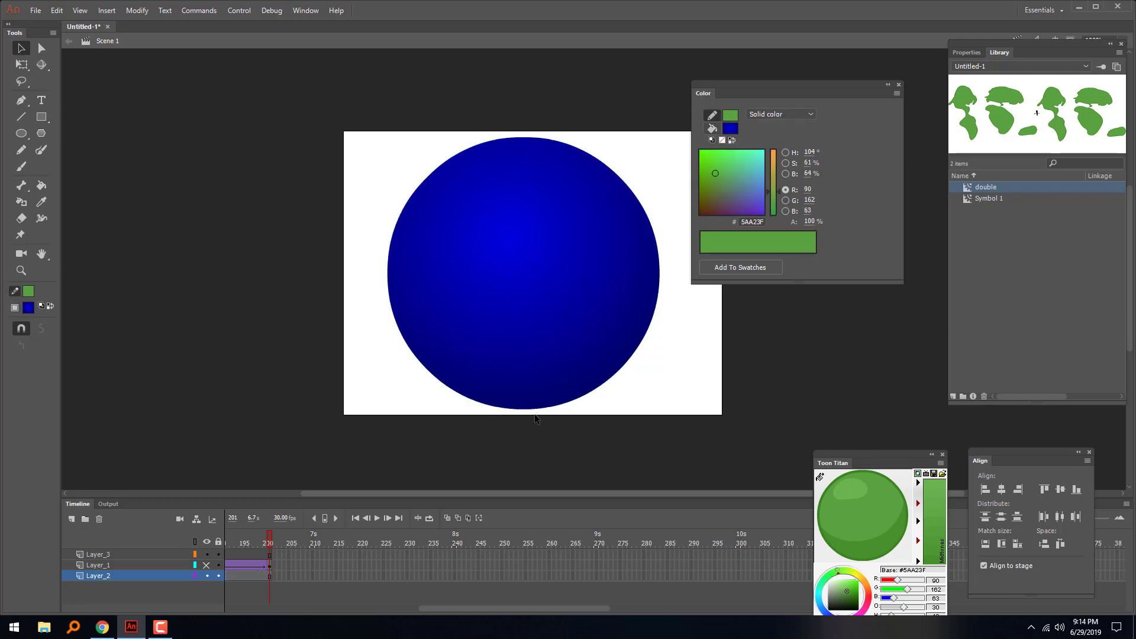
- Copy the blue circle's fill from Layer_2 and paste it in place on Layer_3
left_click(571, 267)
right_click(568, 267)
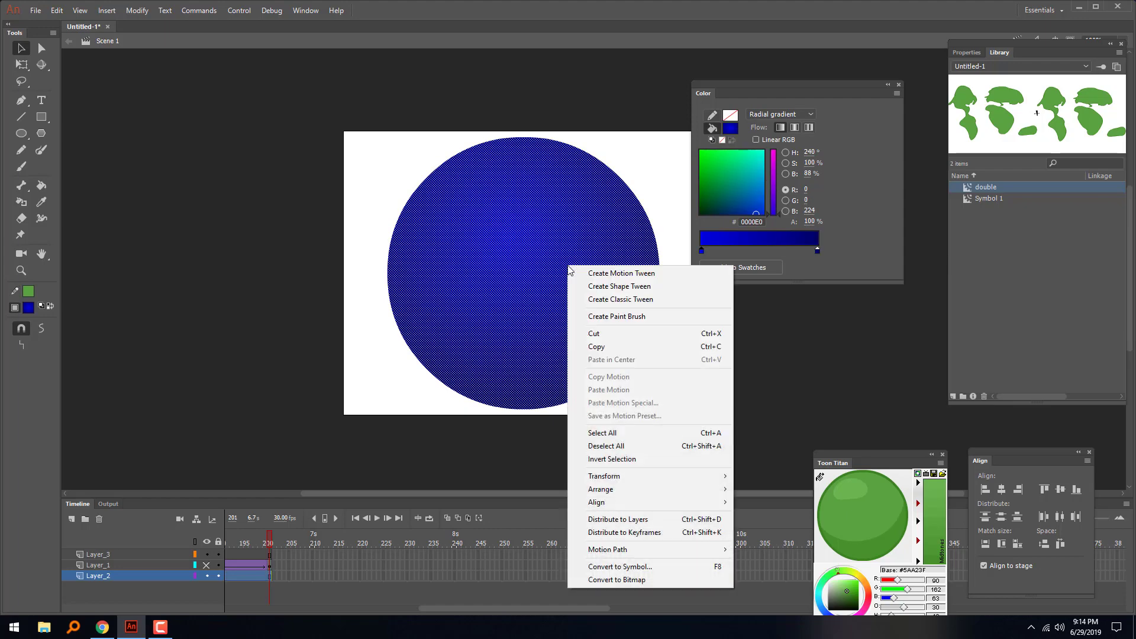
left_click(603, 349)
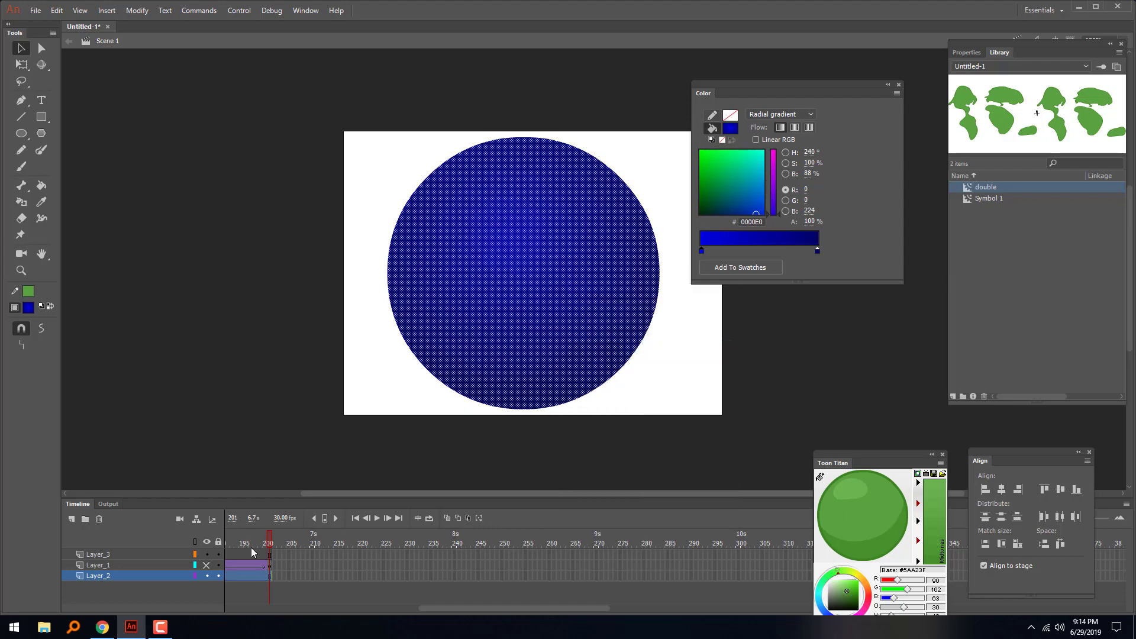
left_click(124, 556)
right_click(301, 356)
left_click(345, 404)
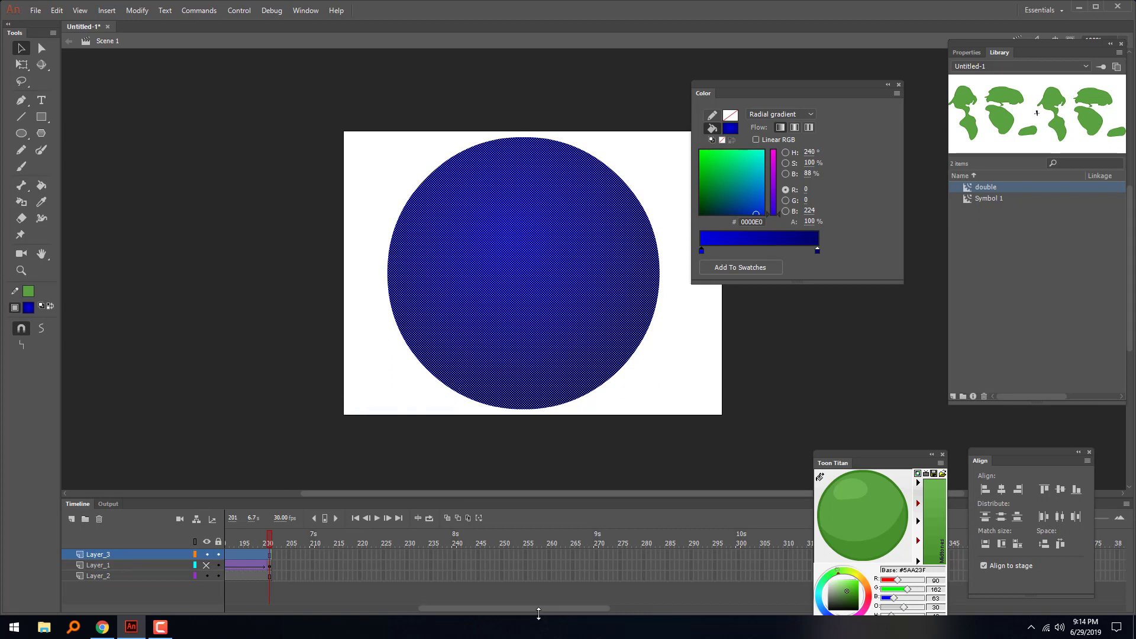
- Turn Layer_3 into a mask over Layer_1, show the continents inside the circle, and play the animation
left_click_drag(536, 608, 260, 556)
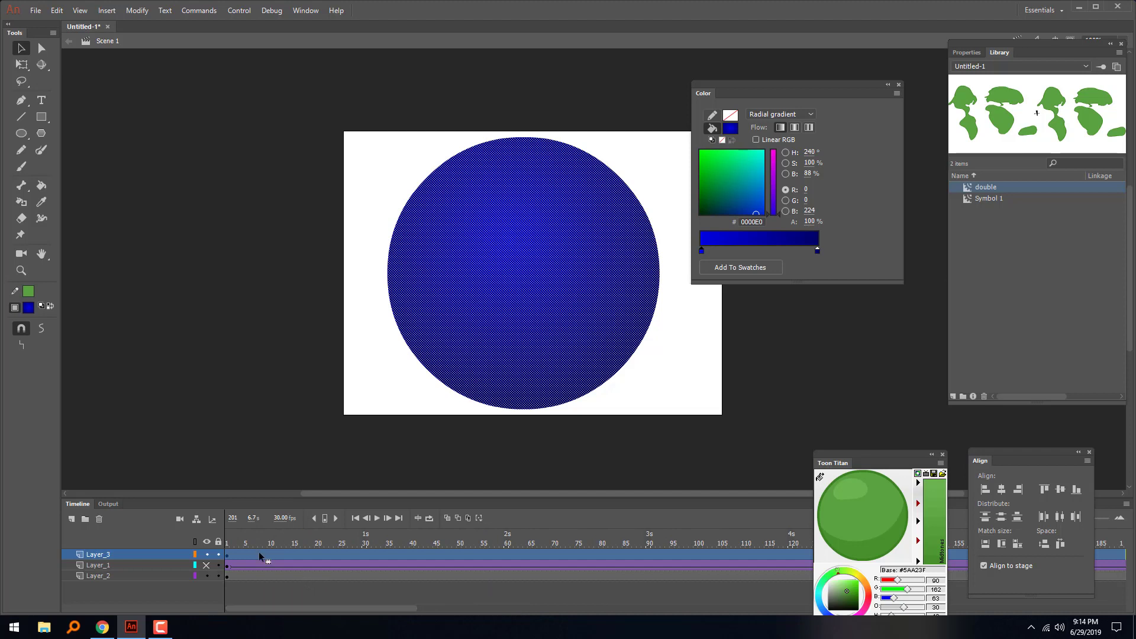
right_click(98, 560)
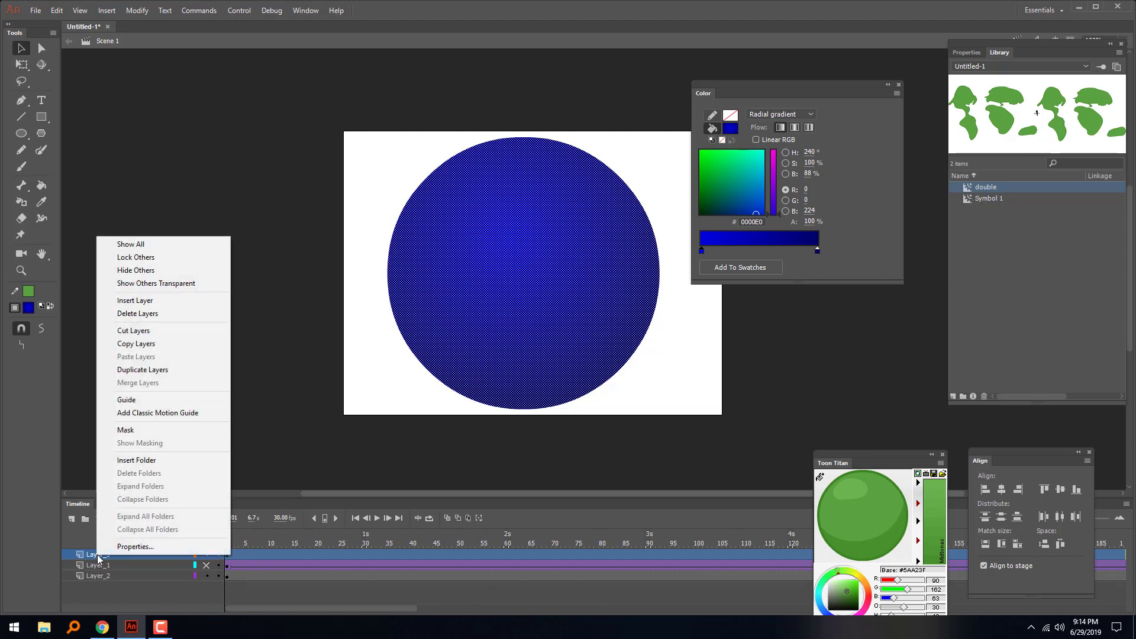
left_click(127, 430)
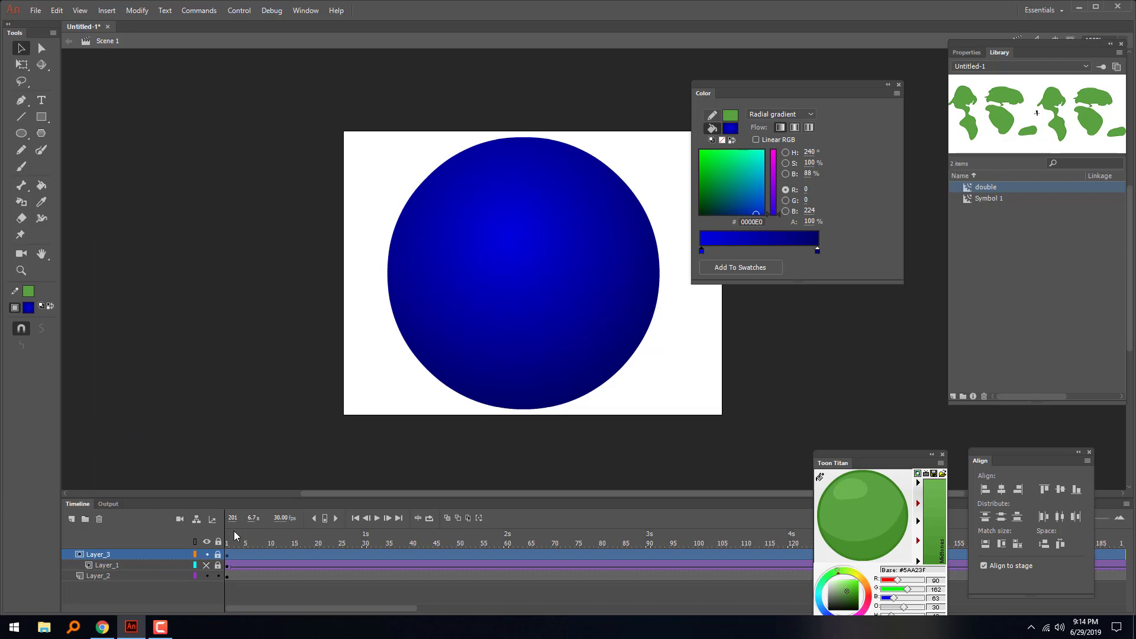
left_click(207, 555)
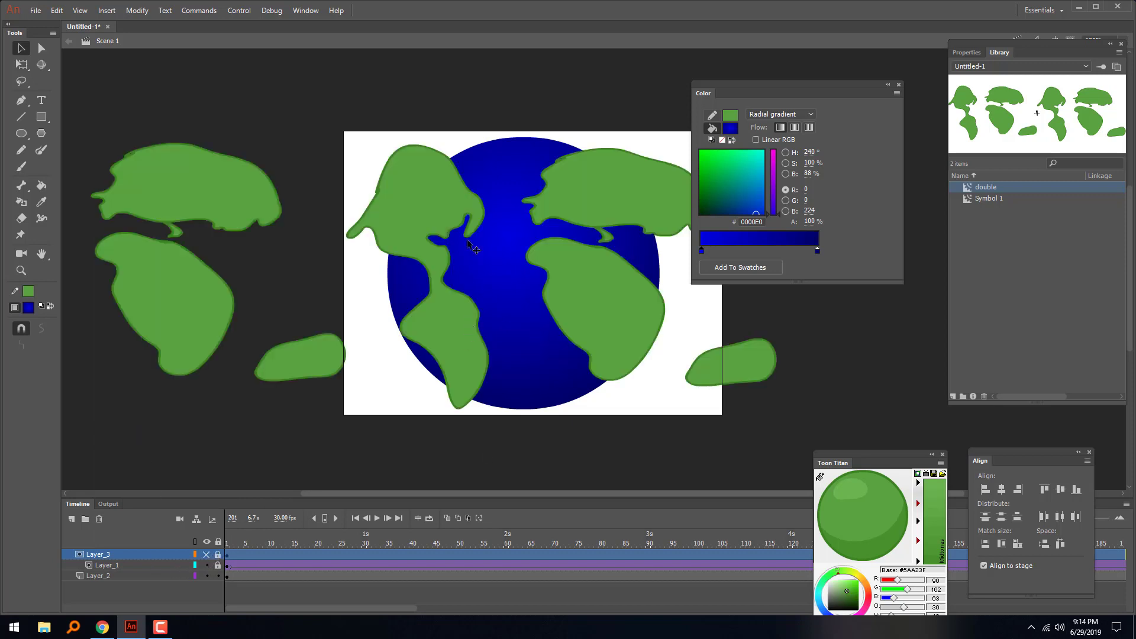
left_click(207, 556)
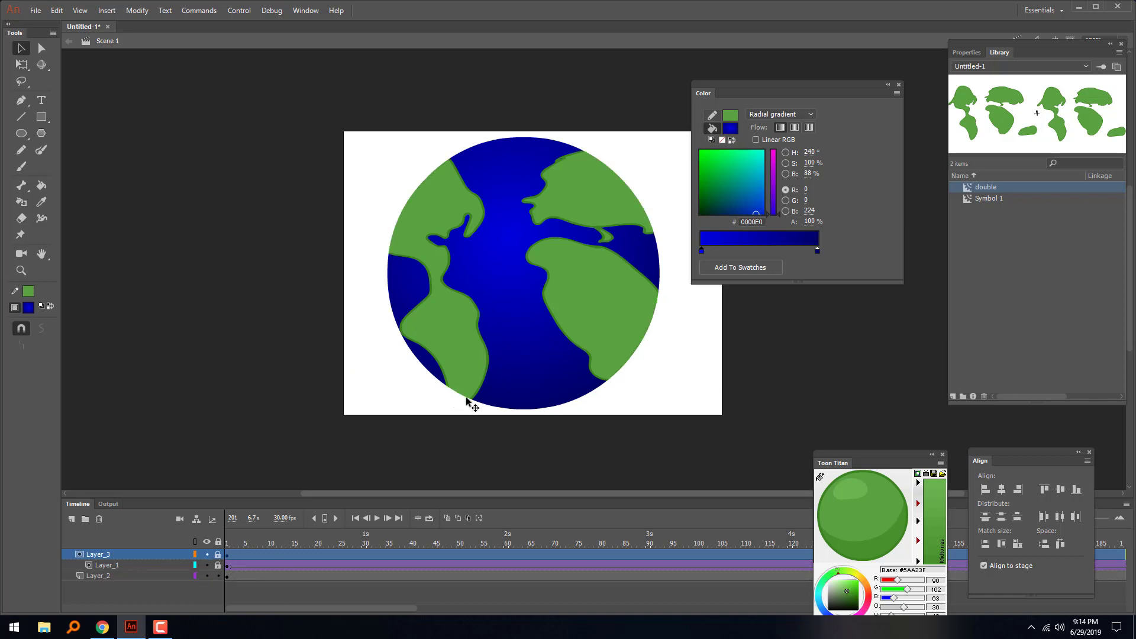
left_click(376, 520)
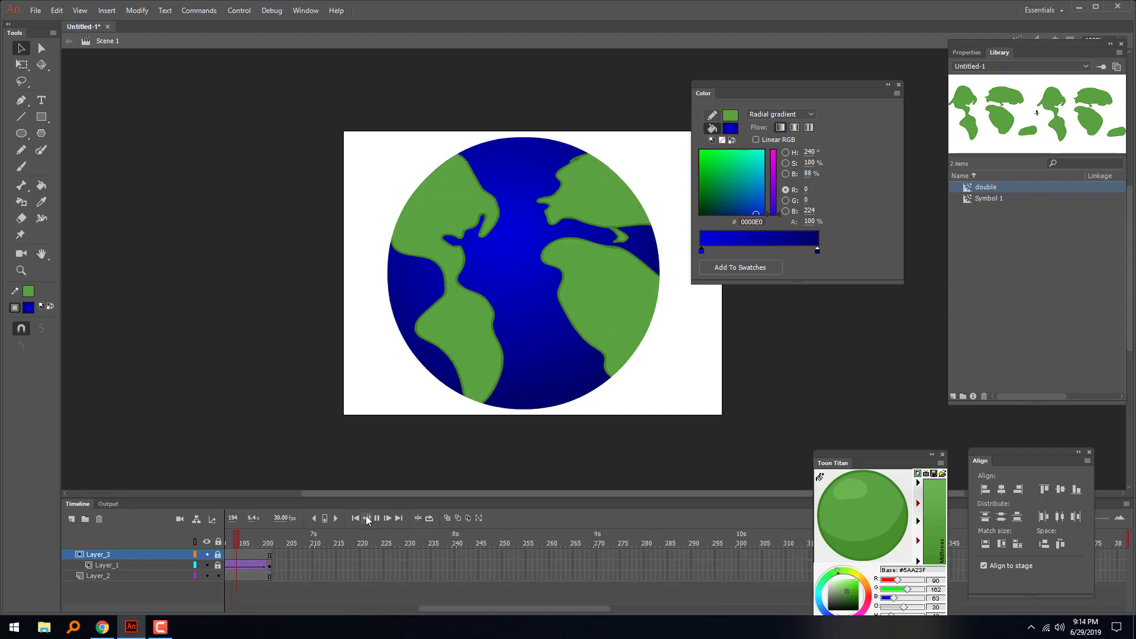
- Add a layer above Layer_1 and brush a light grey #CCCCCC cloud outline across the globe's upper left
left_click(113, 566)
left_click(72, 519)
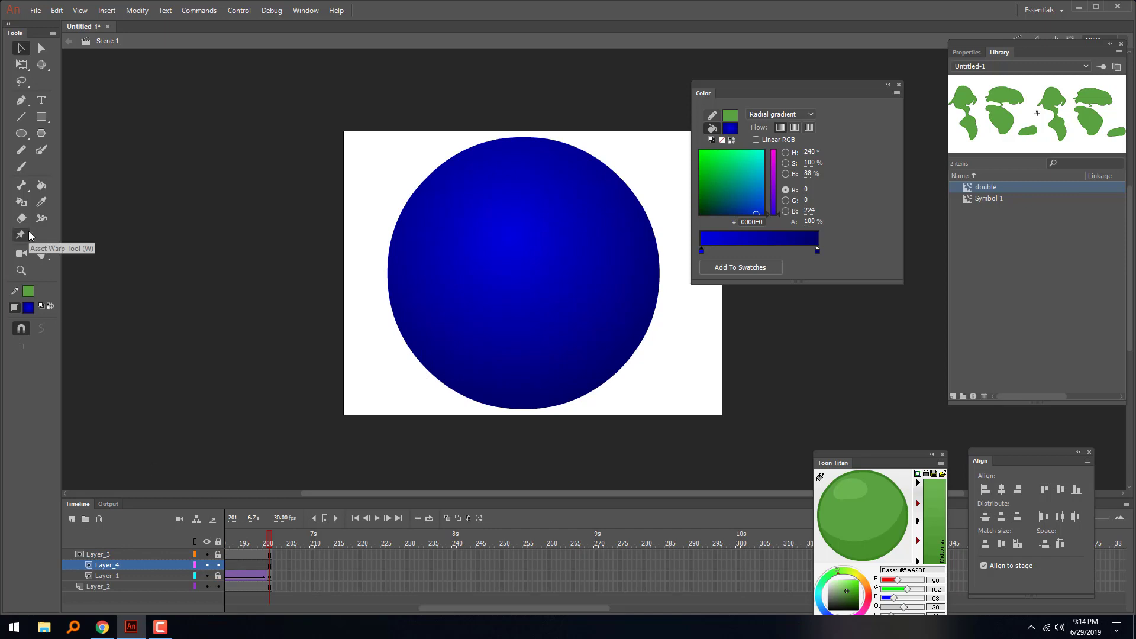
left_click(21, 167)
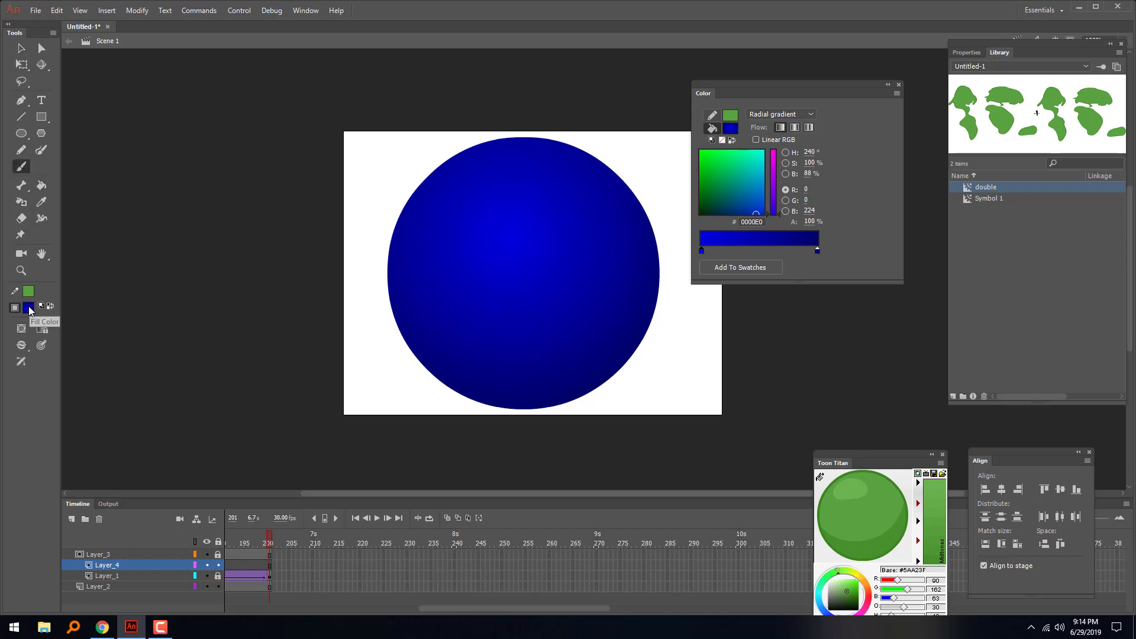
left_click(29, 308)
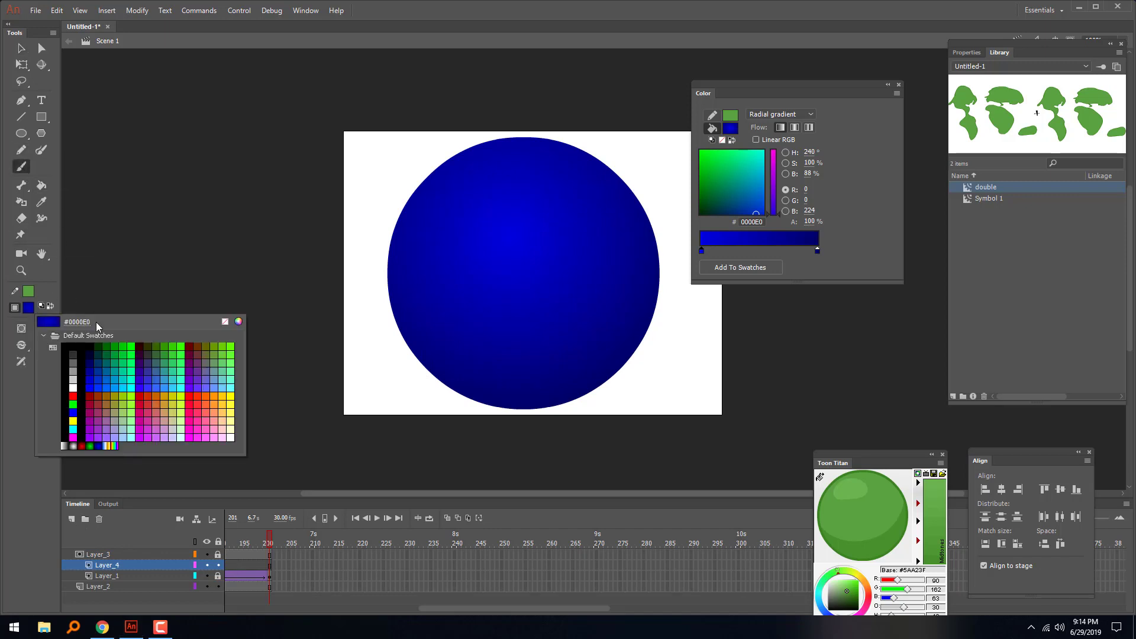
left_click(73, 380)
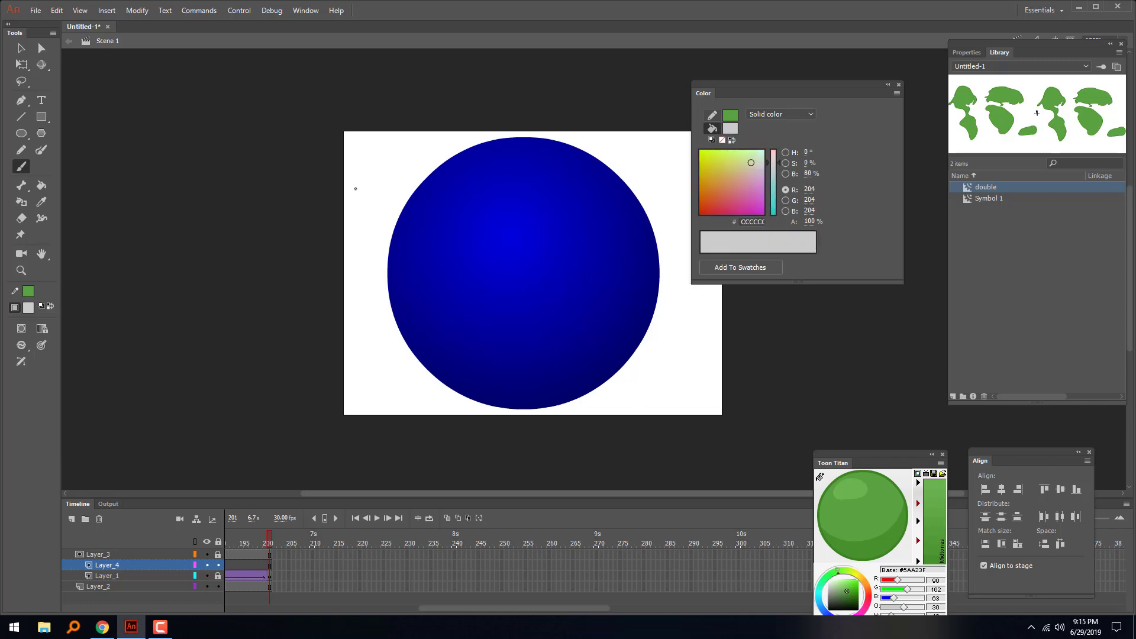
mouse_move(354, 181)
left_mouse_down()
mouse_move(243, 251)
mouse_move(435, 237)
mouse_move(516, 211)
mouse_move(399, 207)
mouse_move(440, 182)
mouse_move(355, 180)
left_mouse_up()
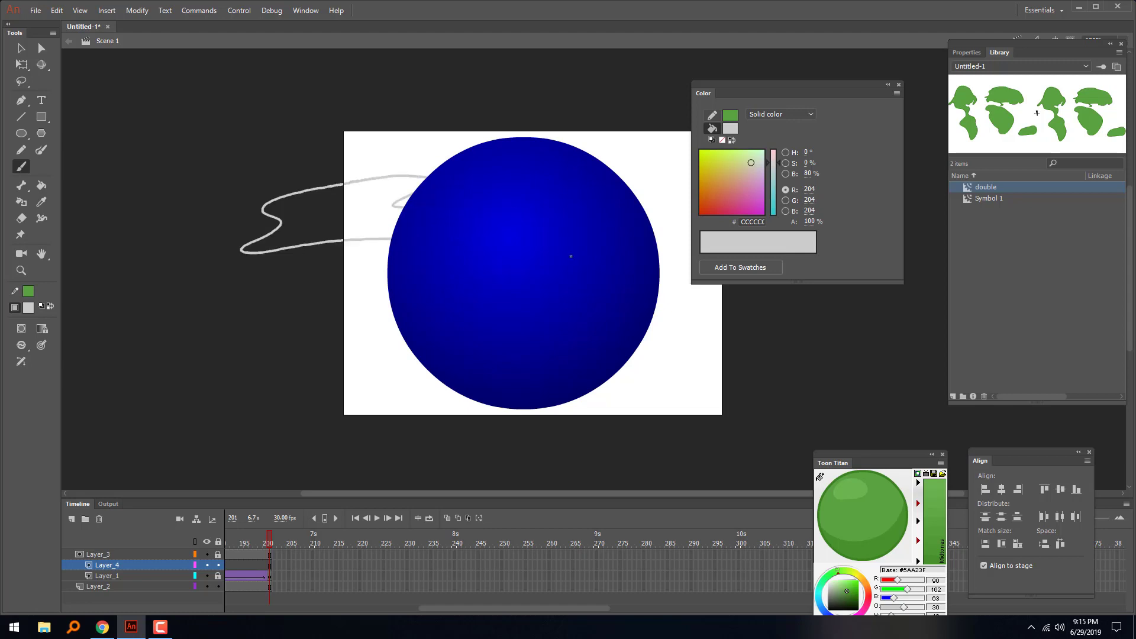
- Hide the Layer_3 mask and brush a second grey cloud outline across the globe's lower right
left_click(207, 554)
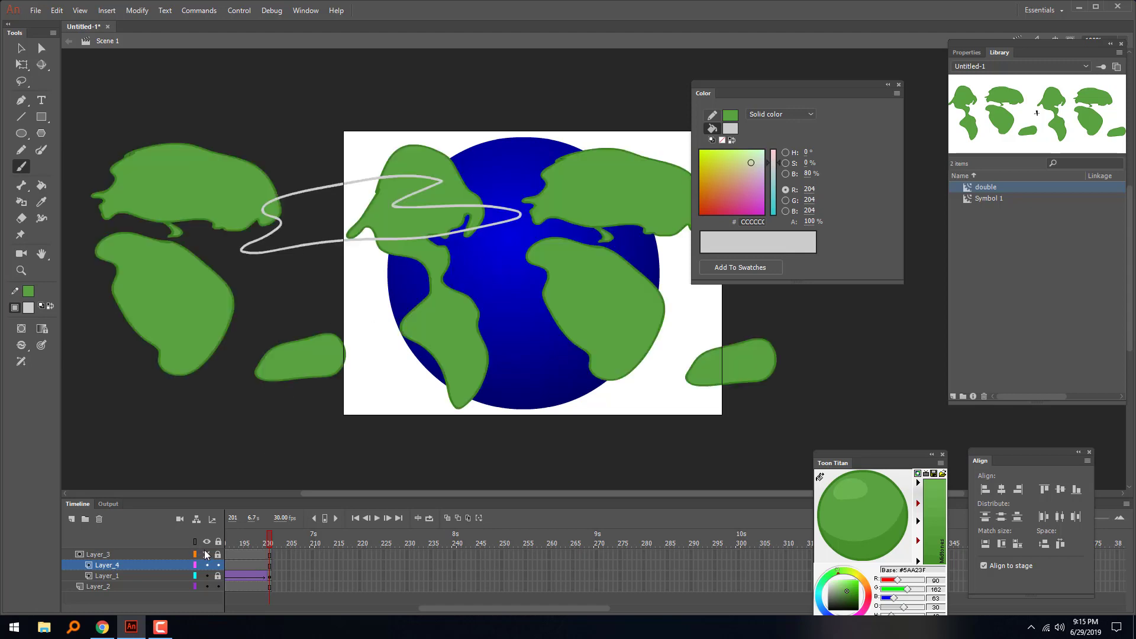
mouse_move(705, 97)
left_mouse_down()
mouse_move(813, 147)
mouse_move(869, 195)
left_mouse_up()
mouse_move(725, 294)
left_mouse_down()
mouse_move(623, 324)
mouse_move(526, 331)
mouse_move(574, 343)
mouse_move(505, 356)
mouse_move(560, 367)
mouse_move(808, 360)
mouse_move(768, 338)
mouse_move(760, 296)
mouse_move(724, 292)
left_mouse_up()
- Fill both cloud outlines with light grey #CCCCCC
key("k")
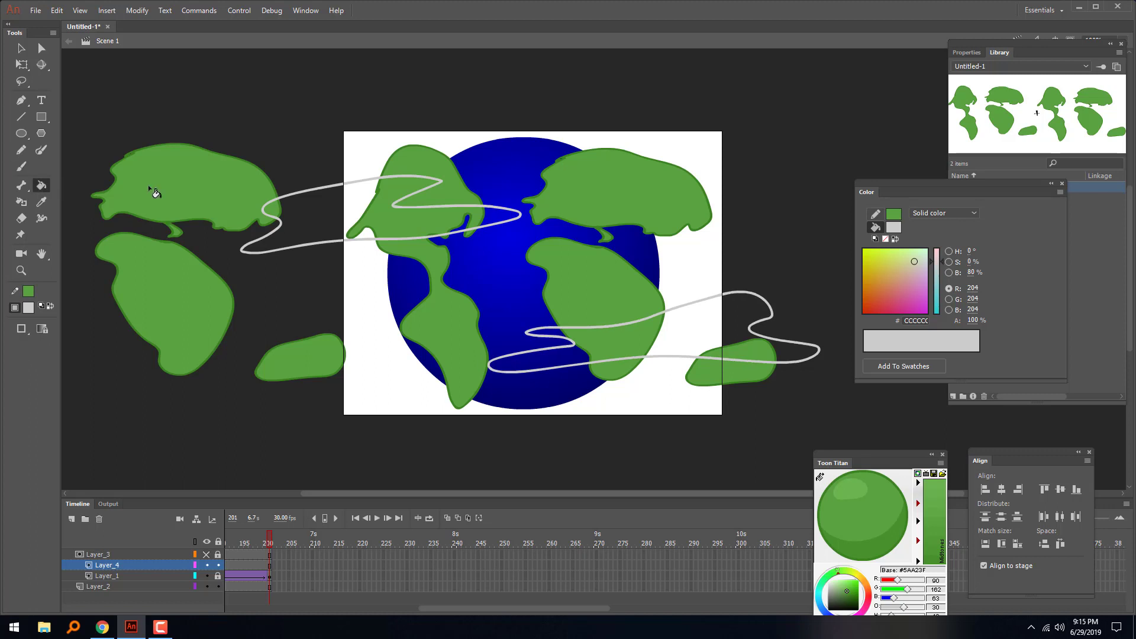
left_click(318, 209)
left_click(702, 349)
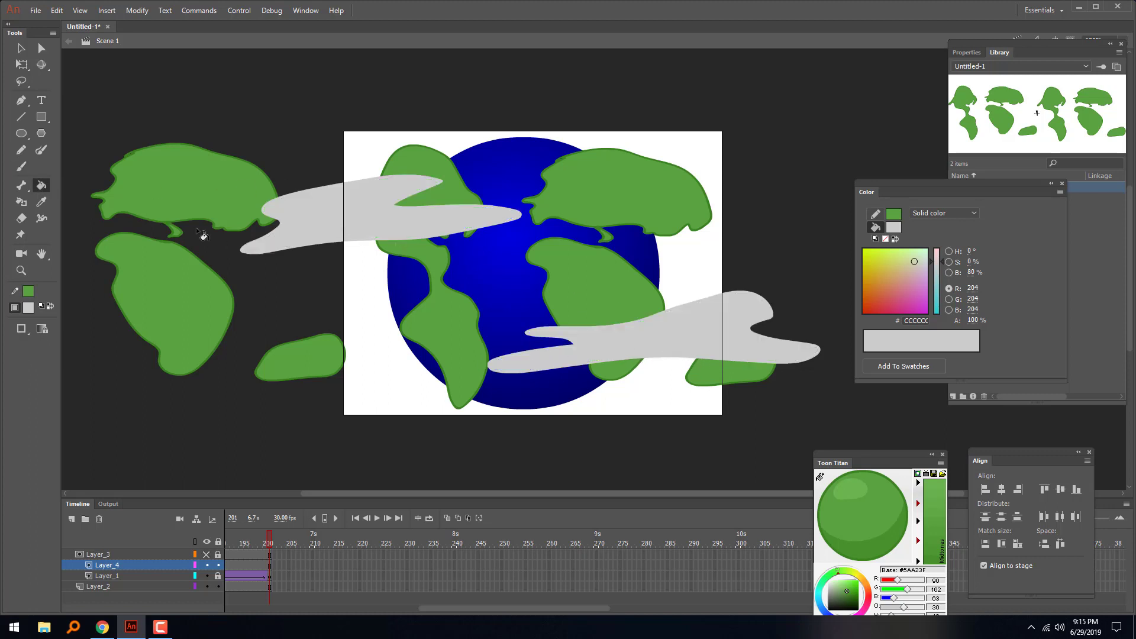
- Select both clouds and shift them left so the upper one lies beyond the stage's left edge
left_click(20, 48)
left_click(318, 206)
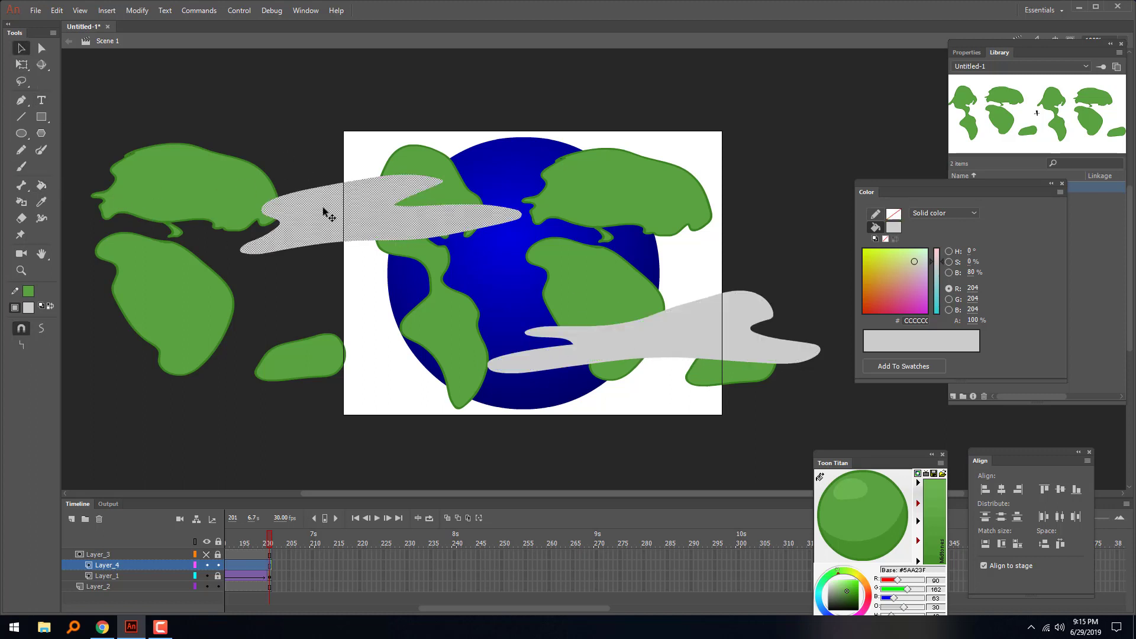
left_click(647, 326, "shift")
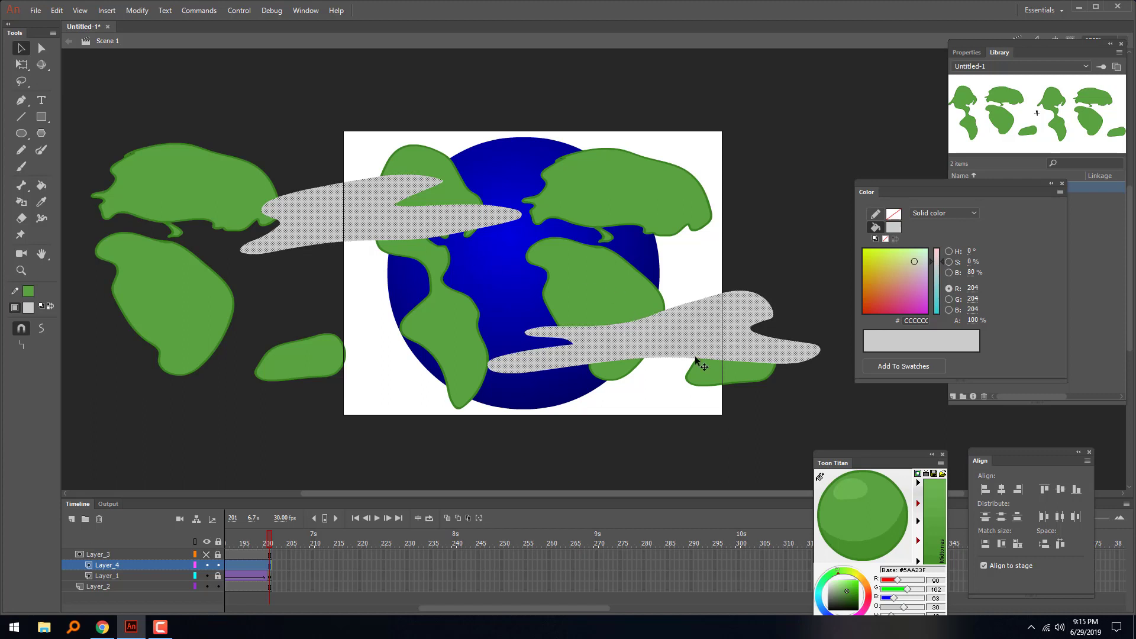
key("shift+Left")
key("shift+Left")
key("shift+Left")
key("shift+Left")
key("shift+Left")
key("shift+Left")
key("shift+Left")
key("shift+Left")
key("shift+Left")
key("shift+Left")
key("shift+Left")
key("shift+Left")
key("shift+Left")
key("shift+Left")
key("shift+Left")
key("shift+Left")
key("shift+Left")
key("shift+Left")
key("shift+Left")
key("shift+Left")
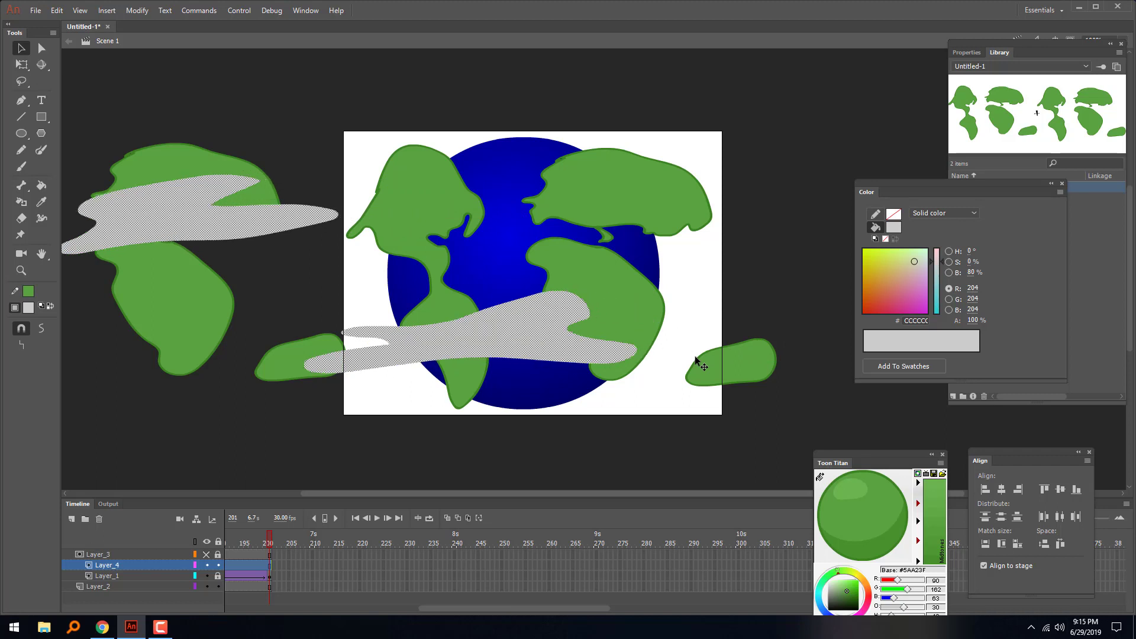
key("shift+Left")
key("shift+Left")
key("shift+Left")
key("shift+Left")
key("shift+Left")
key("shift+Left")
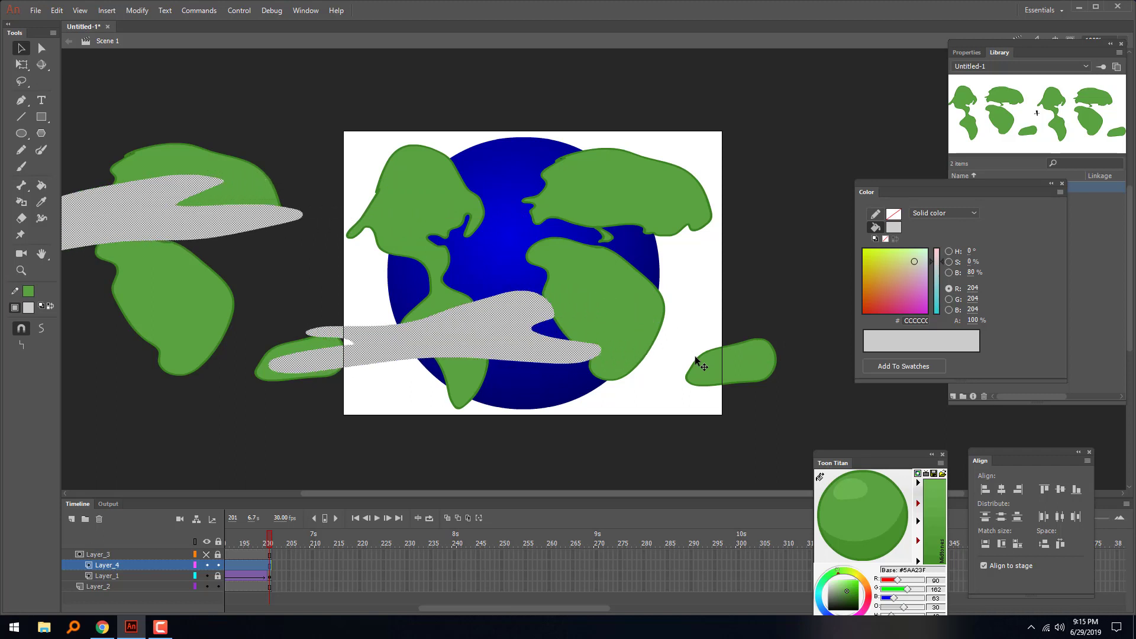
- Duplicate both clouds and shift the copies horizontally to the right of the originals, forming a repeating strip
key("ctrl+d")
key("shift+Right")
key("shift+Right")
key("shift+Right")
key("shift+Right")
key("shift+Right")
key("shift+Right")
key("shift+Right")
key("shift+Right")
key("shift+Right")
key("shift+Right")
key("shift+Right")
key("shift+Right")
key("shift+Right")
key("shift+Right")
key("shift+Right")
key("shift+Right")
key("shift+Right")
key("shift+Right")
key("shift+Right")
key("shift+Right")
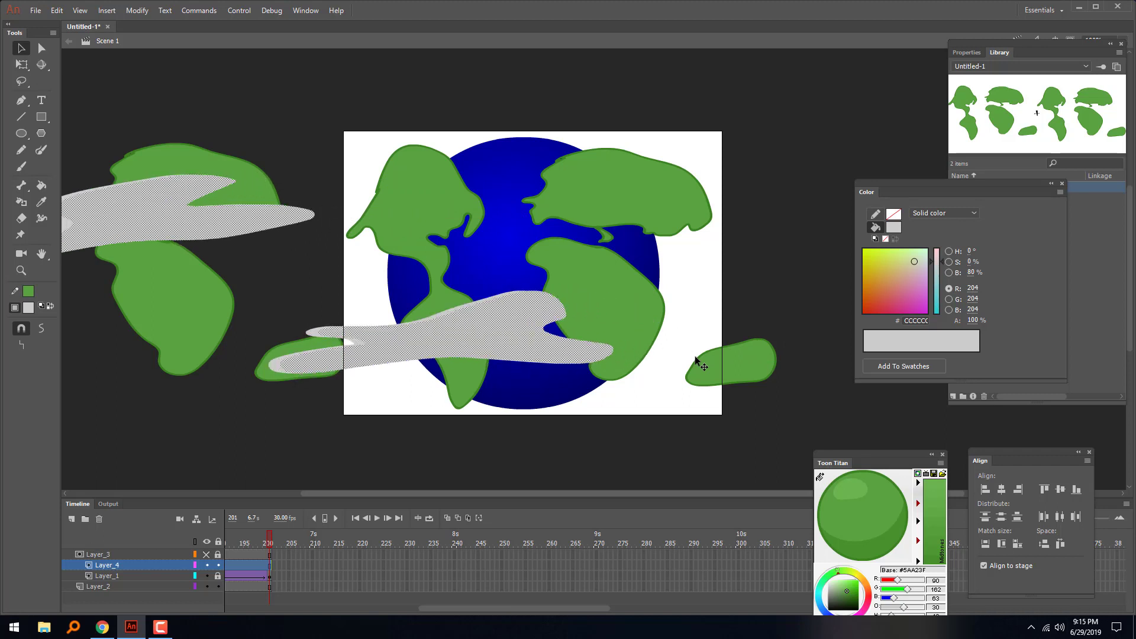
key("shift+Right")
key("shift+Right")
key("shift+Right")
key("shift+Right")
key("shift+Right")
key("shift+Right")
key("shift+Right")
key("shift+Right")
key("shift+Right")
key("shift+Right")
key("shift+Right")
key("shift+Right")
key("shift+Right")
key("shift+Right")
key("shift+Right")
key("shift+Right")
key("shift+Right")
key("shift+Right")
key("shift+Right")
key("shift+Right")
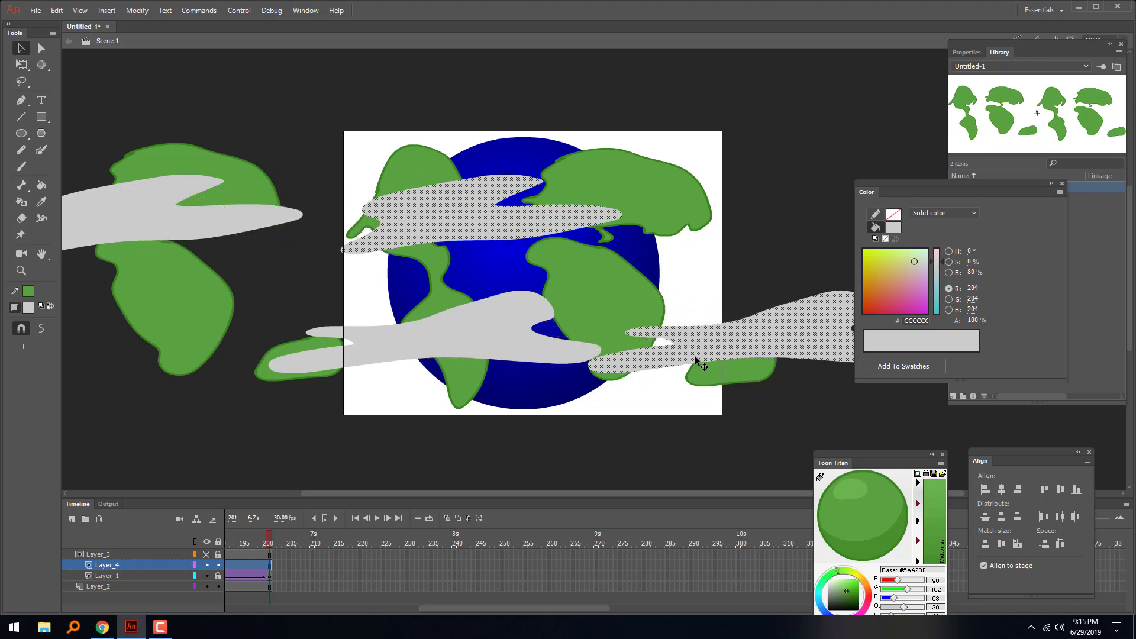
key("shift+Right")
key("shift+Right")
key("shift+Right")
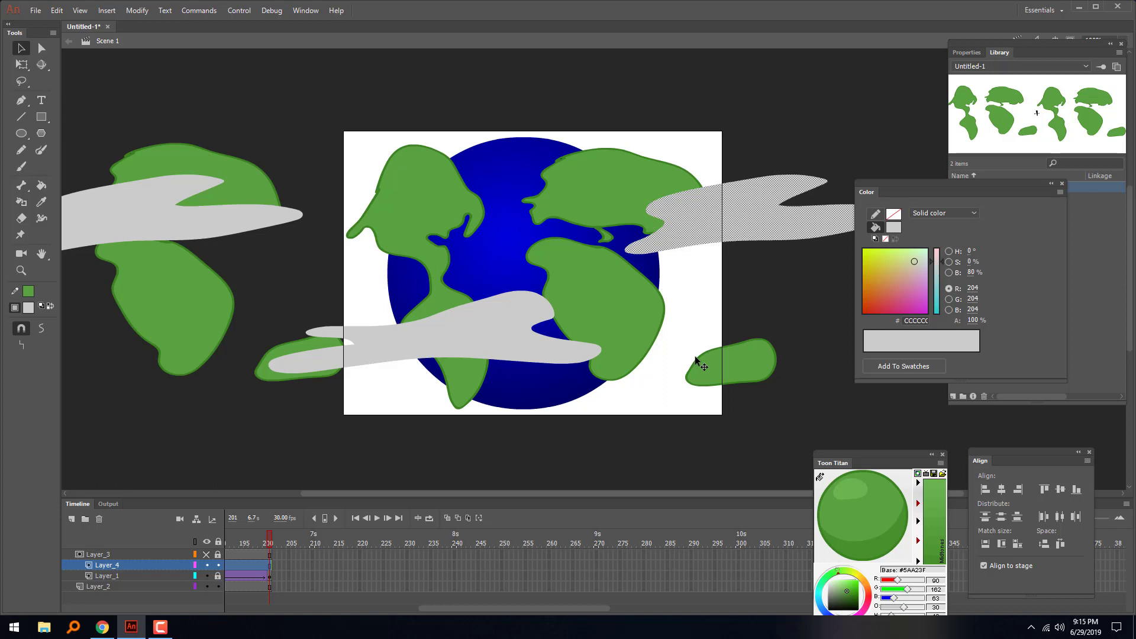
- Select all the clouds, lock Layer_2, and convert the clouds to a Movie Clip symbol named Symbol 2
key("ctrl+a")
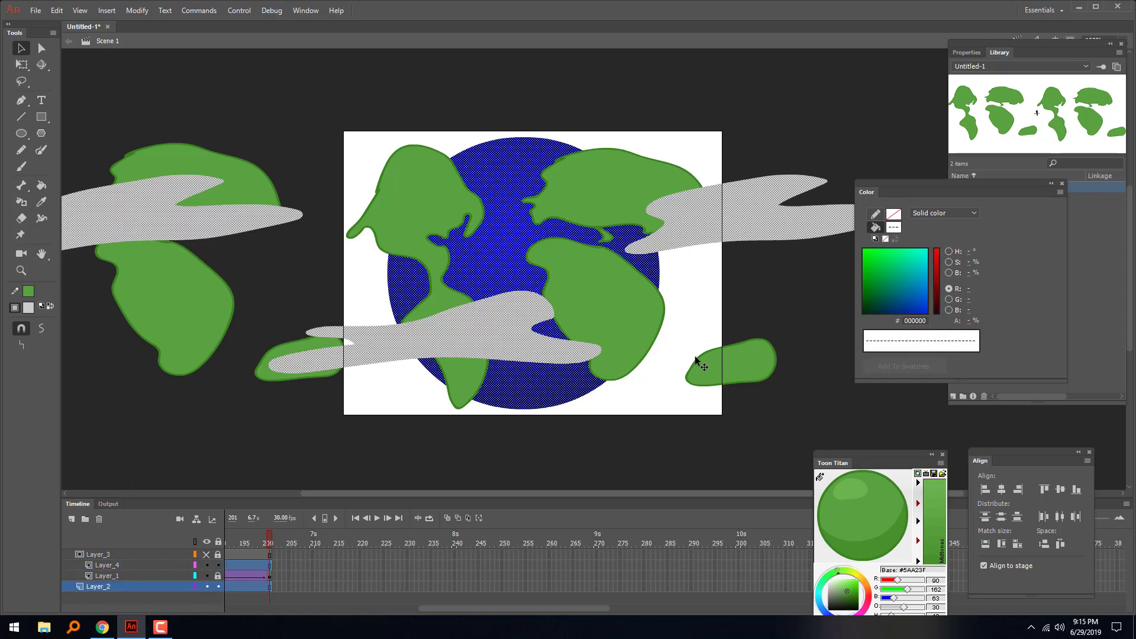
left_click(218, 585)
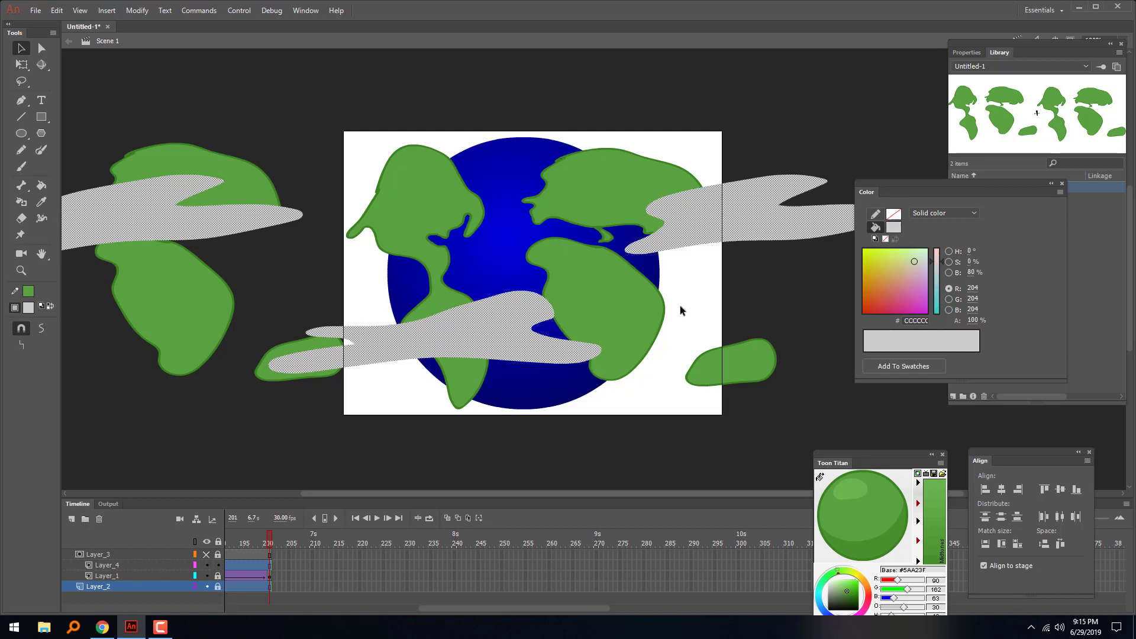
key("F8")
left_click(239, 37)
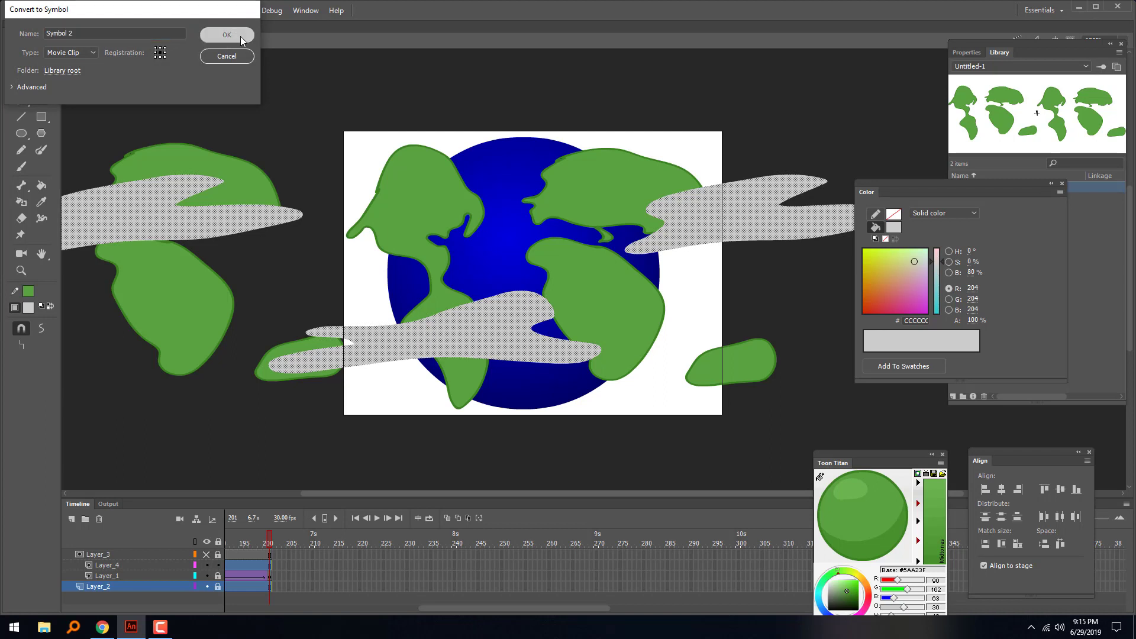
- Move the cloud symbol right so it starts just left of the stage, and squash it vertically
left_click_drag(181, 219, 489, 229)
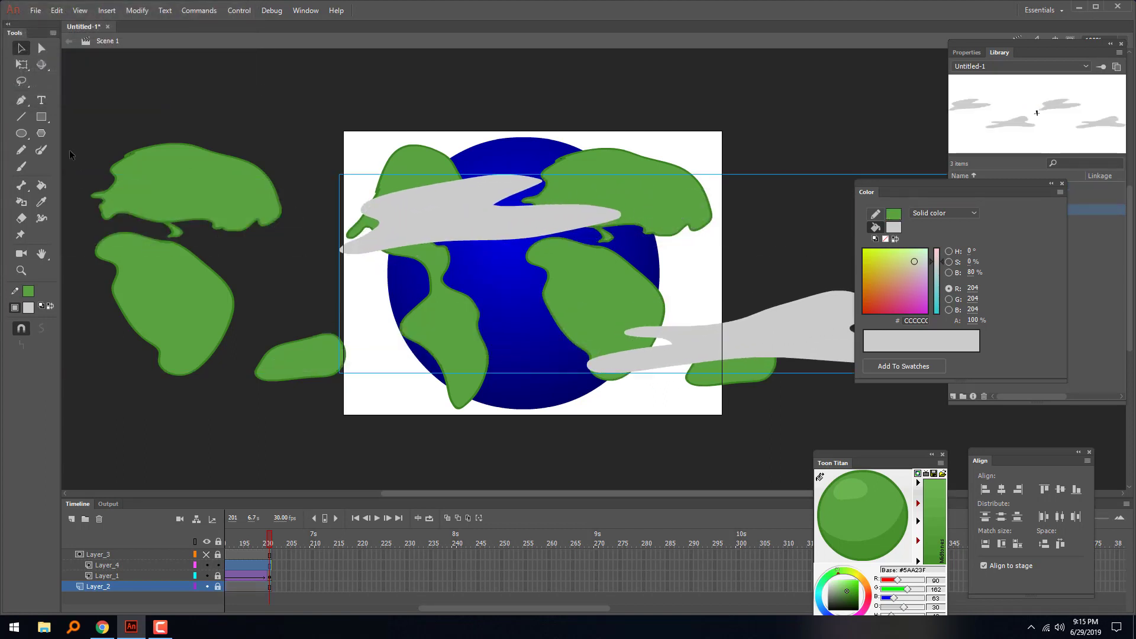
key("q")
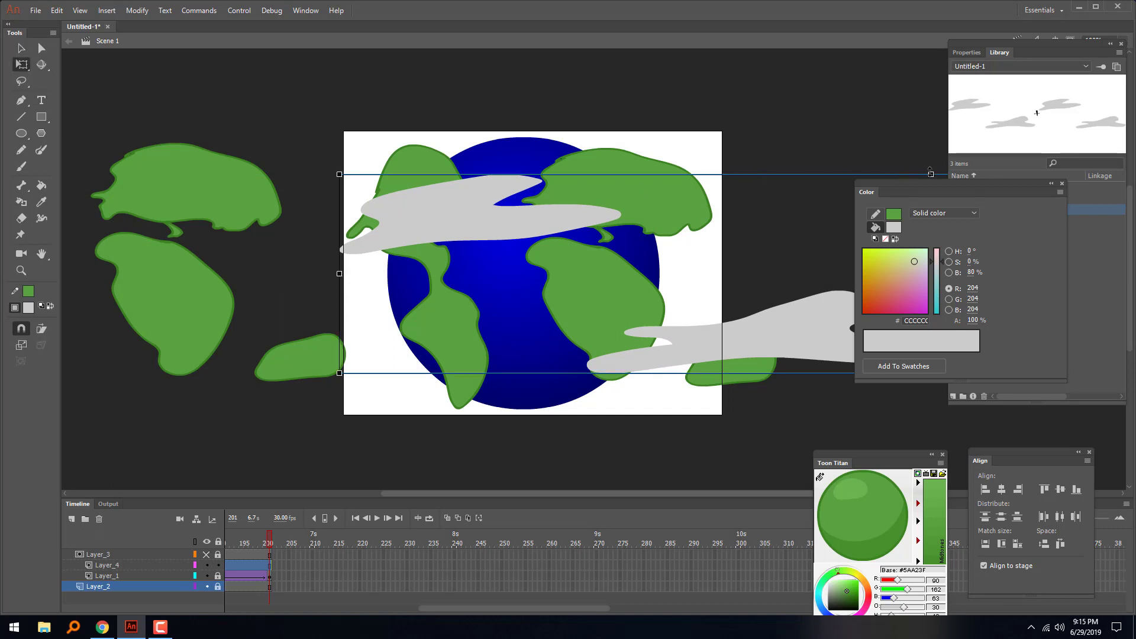
left_click_drag(931, 174, 934, 208)
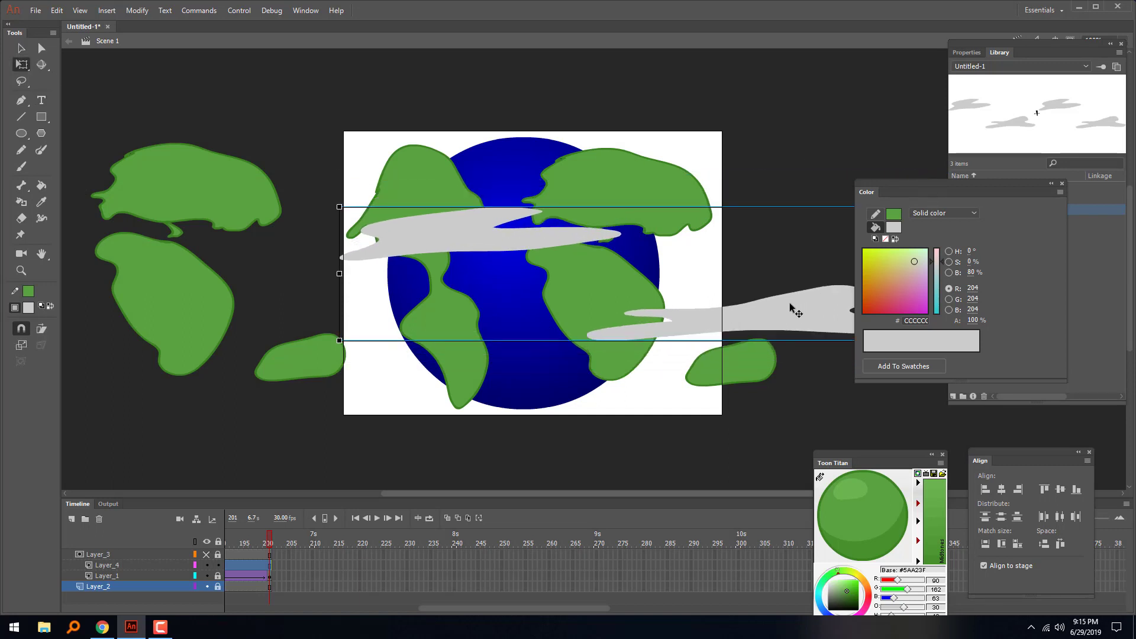
left_click_drag(789, 303, 763, 302)
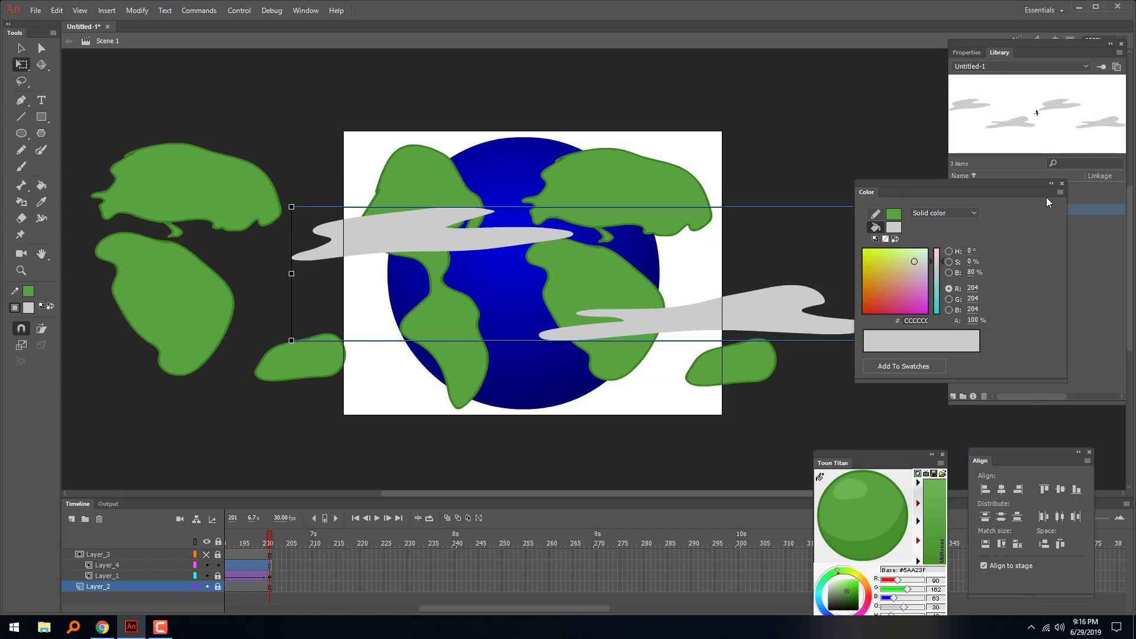
- Close the colour settings and give the cloud symbol an Alpha colour effect of 29%
left_click(1061, 184)
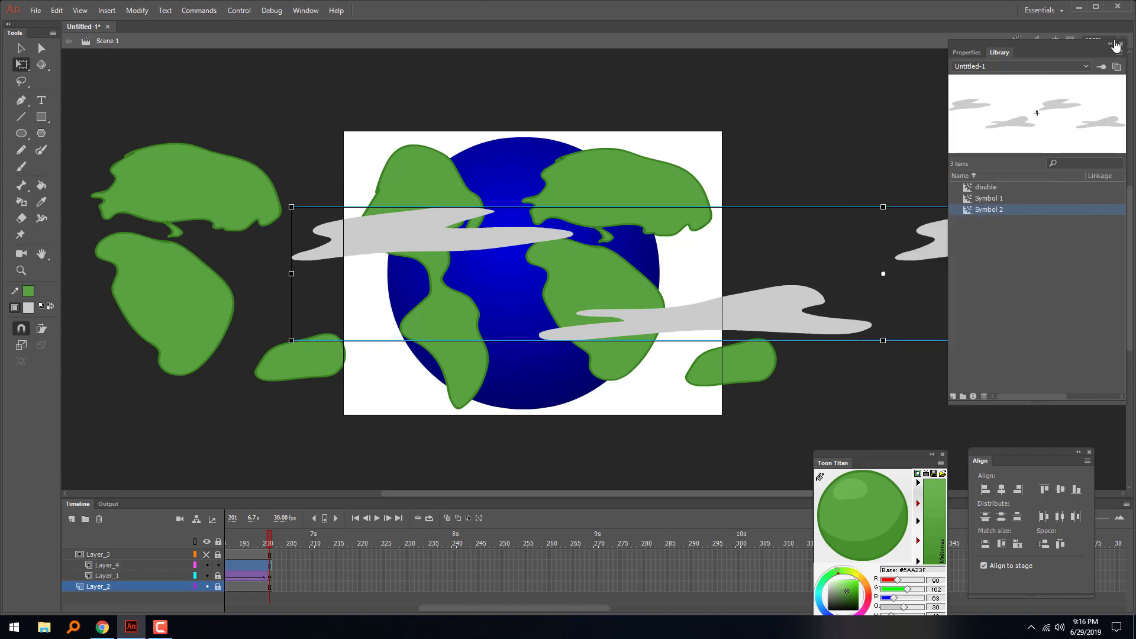
left_click(966, 52)
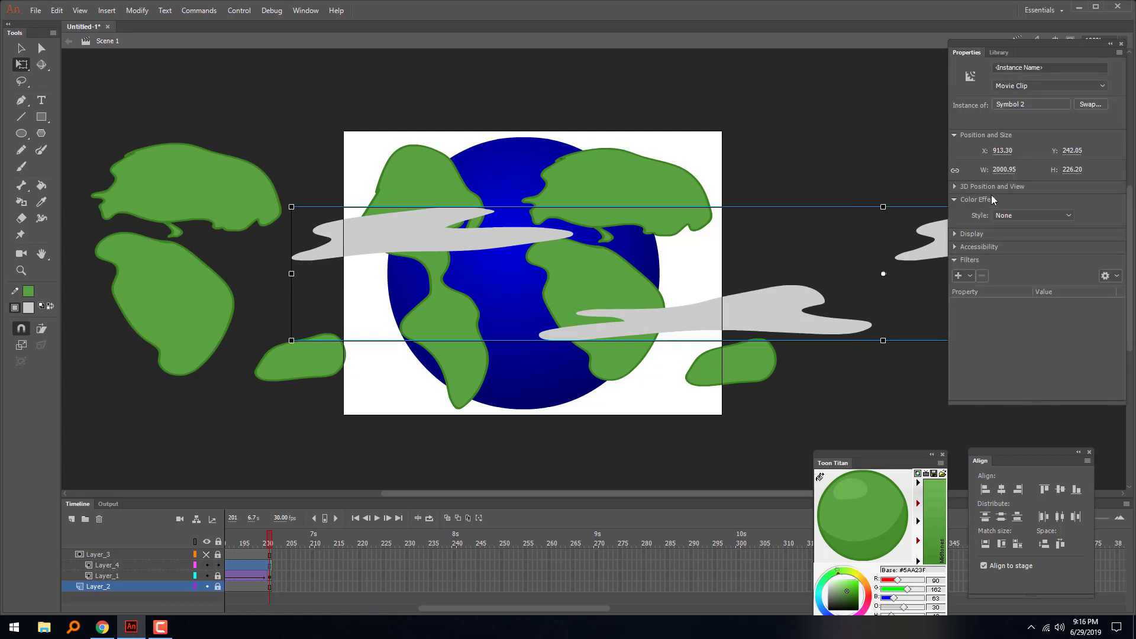
left_click(1025, 216)
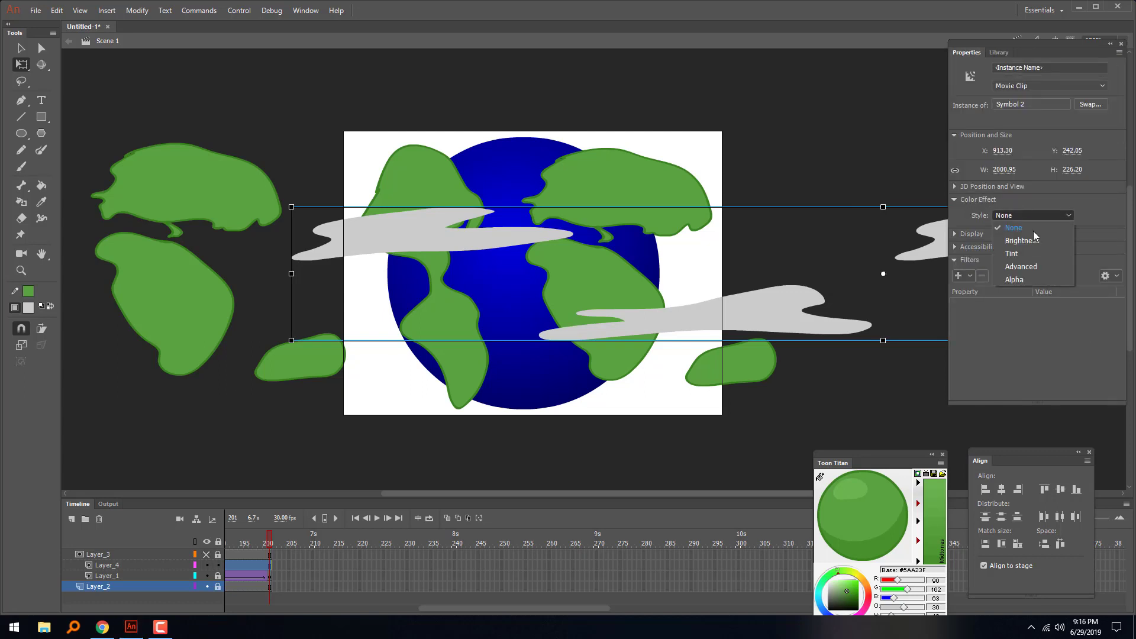
left_click(1024, 280)
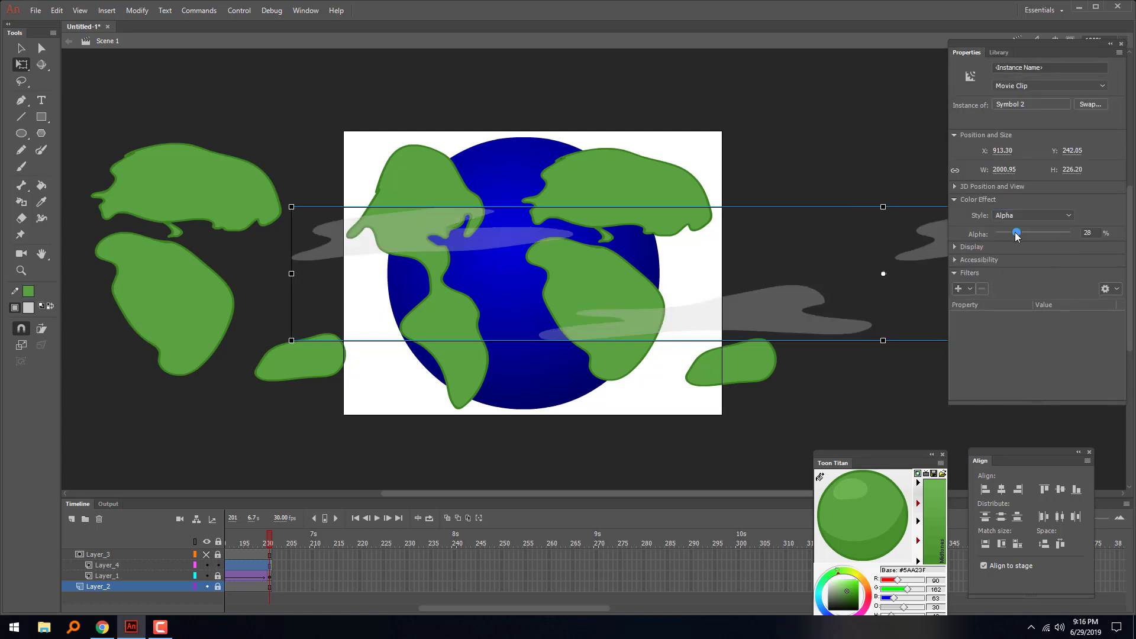
left_click_drag(1017, 234, 1017, 232)
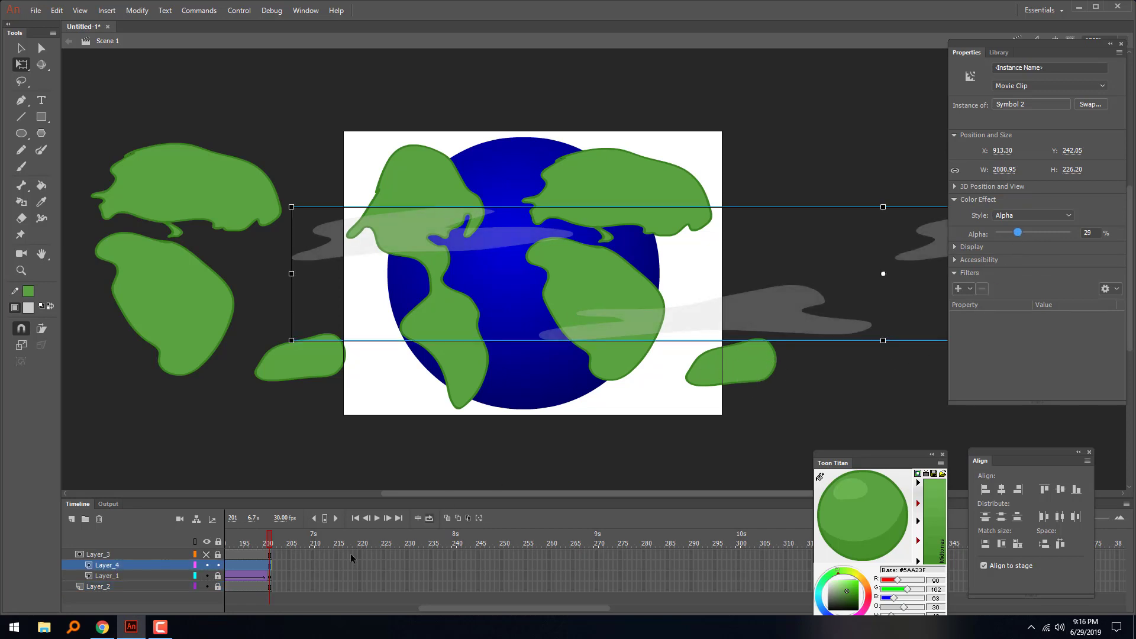
- Insert a keyframe at frame 201 on Layer_4
left_click_drag(485, 606, 431, 609)
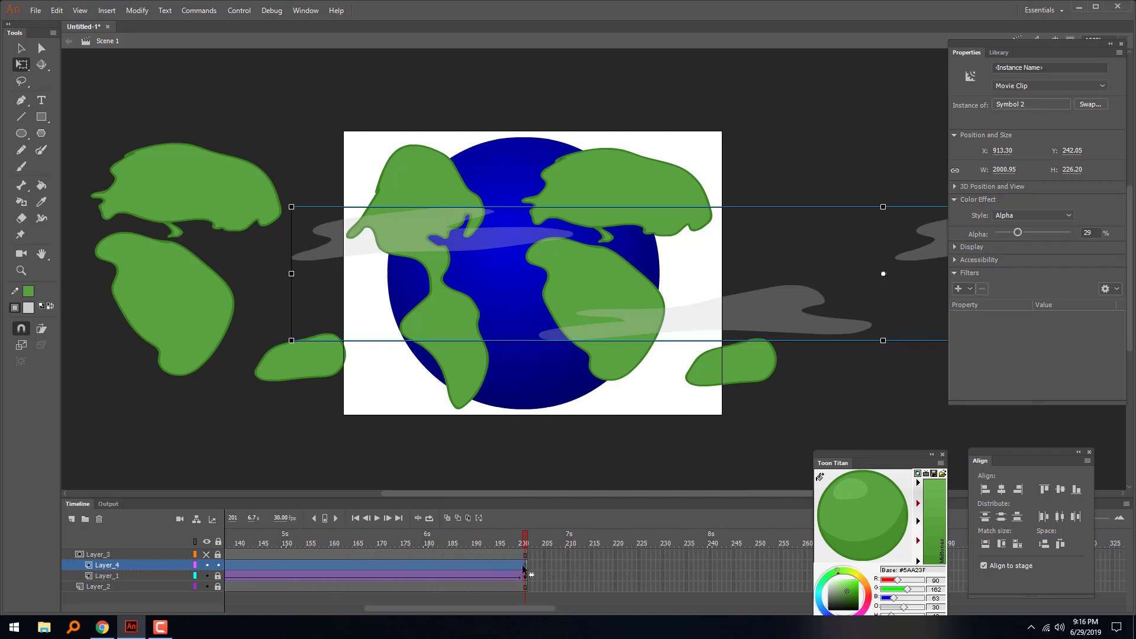
left_click(525, 566)
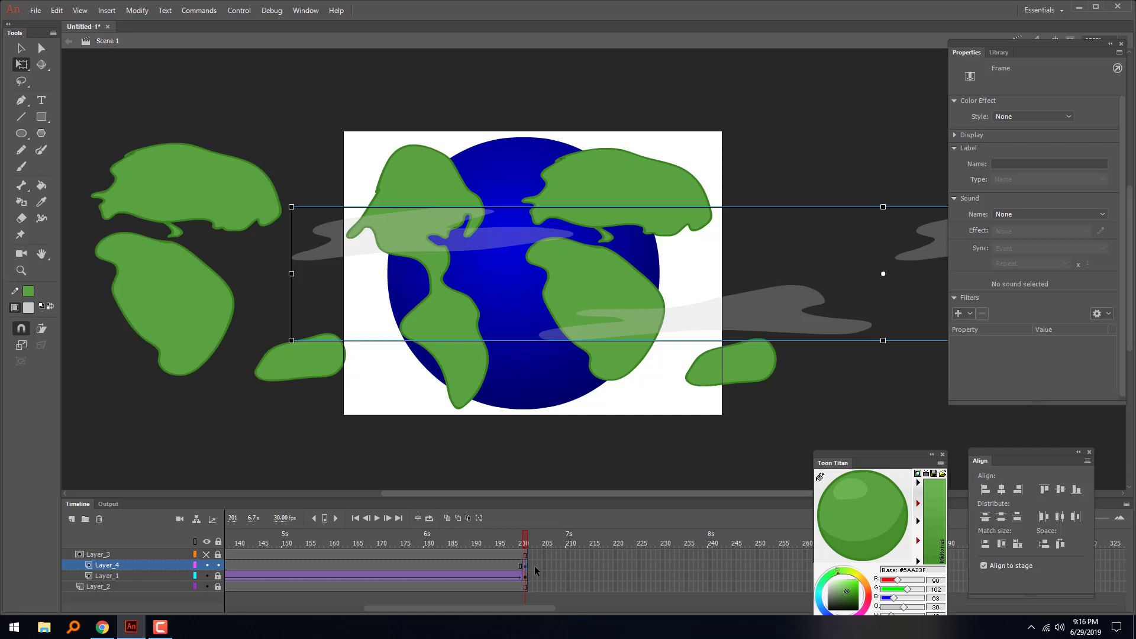
- Turn on onion skinning and move the cloud symbol at frame 201 left until its midpoint is near the globe's centre
left_click(449, 518)
key("shift+Left")
key("shift+Left")
key("shift+Left")
key("shift+Left")
key("shift+Left")
key("shift+Left")
key("shift+Left")
key("shift+Left")
key("shift+Left")
key("shift+Left")
key("shift+Left")
key("shift+Left")
key("shift+Left")
key("shift+Left")
key("shift+Left")
key("shift+Left")
key("shift+Left")
key("shift+Left")
key("shift+Left")
key("shift+Left")
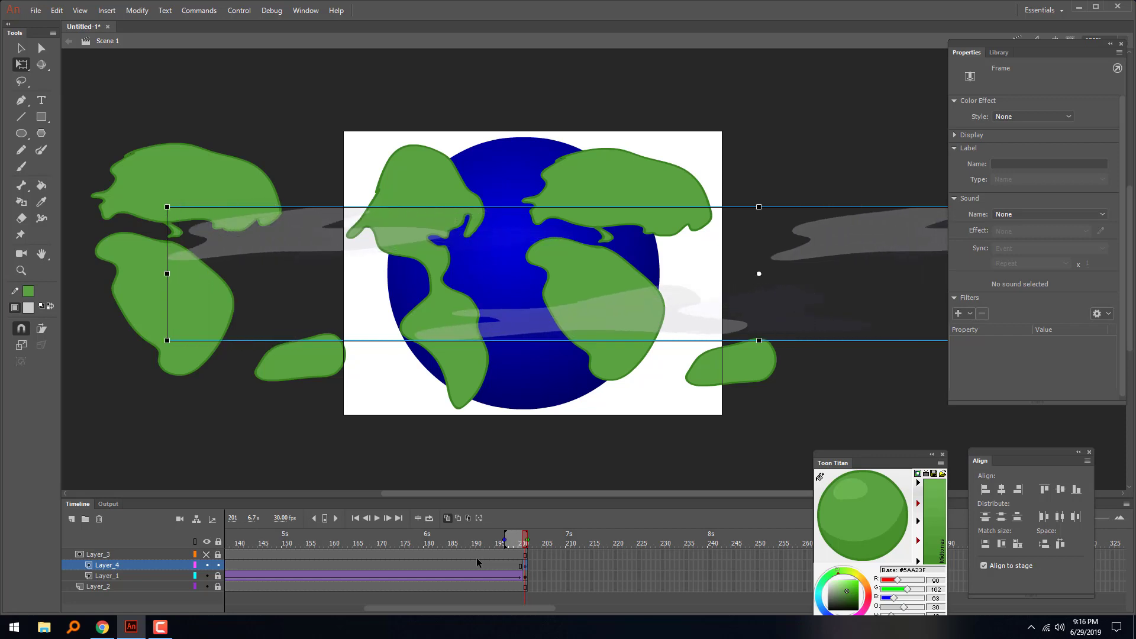
key("shift+Left")
key("shift+Left")
key("shift+Left")
key("shift+Left")
key("shift+Left")
key("shift+Left")
key("shift+Left")
key("shift+Left")
key("shift+Left")
key("shift+Left")
key("shift+Left")
key("shift+Left")
key("shift+Left")
key("shift+Left")
key("shift+Left")
key("shift+Left")
key("shift+Left")
key("shift+Left")
key("shift+Left")
key("shift+Left")
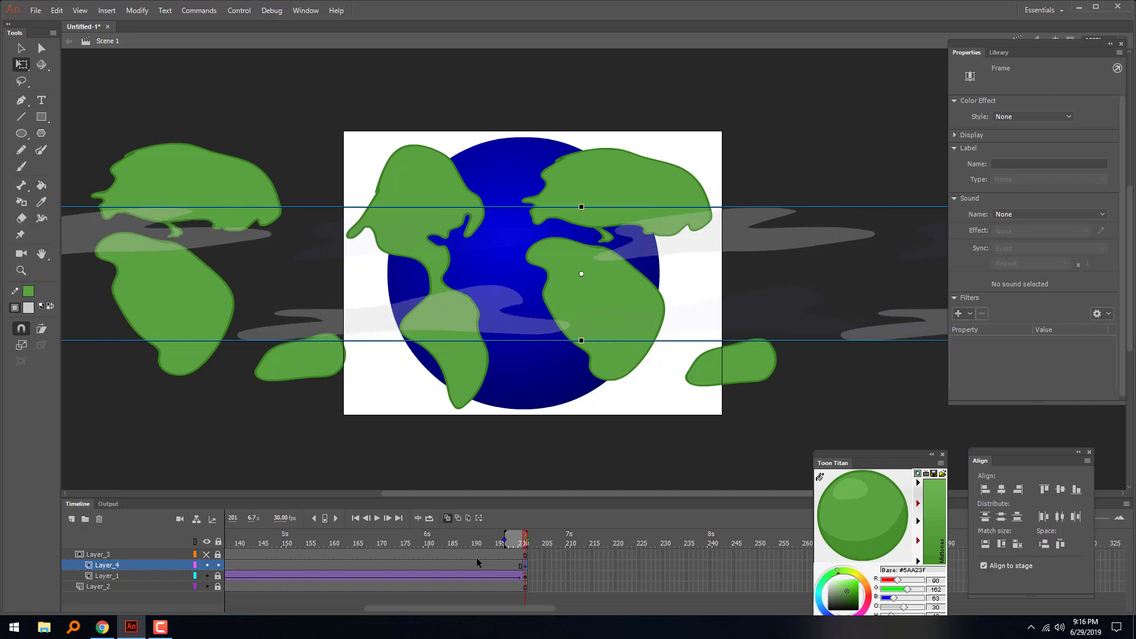
key("shift+Left")
key("shift+Left")
key("shift+Left")
key("shift+Left")
key("shift+Left")
key("shift+Left")
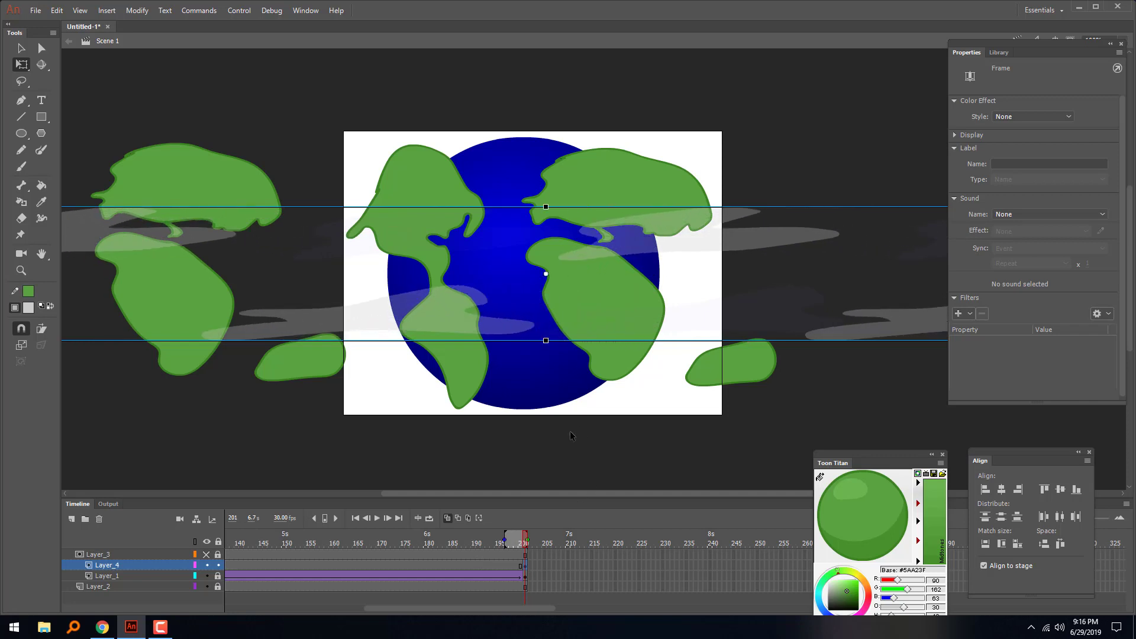
- Extend the onion skin range back to frame 1 and display it as outlines with frame 201 of Layer_4 selected
left_click_drag(503, 540, 151, 560)
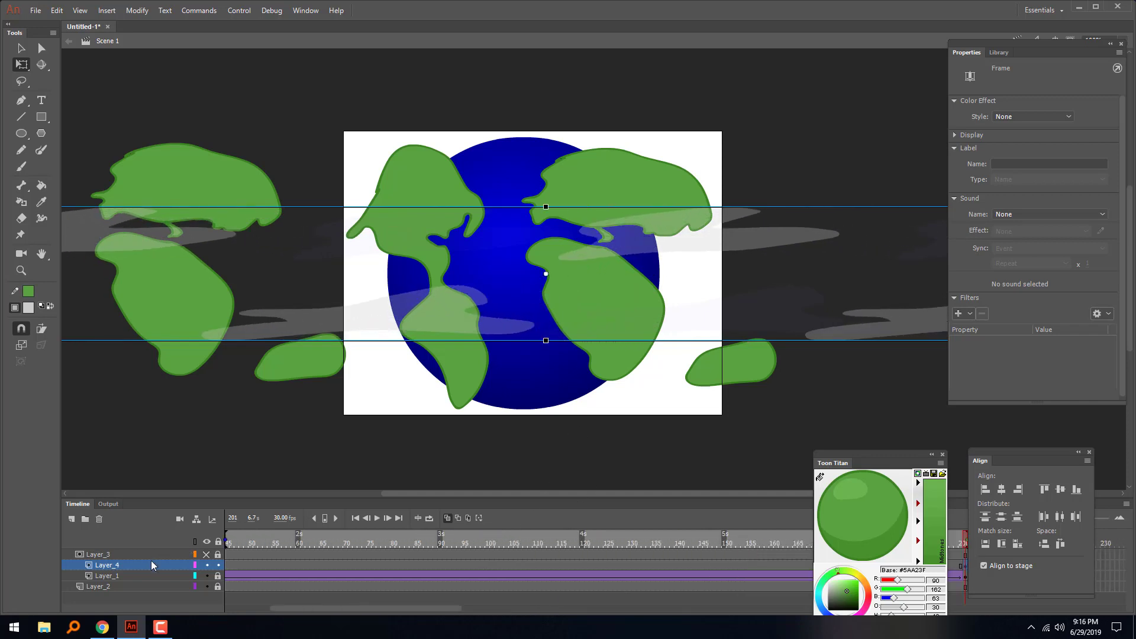
left_click_drag(366, 608, 274, 615)
left_click_drag(429, 538, 214, 554)
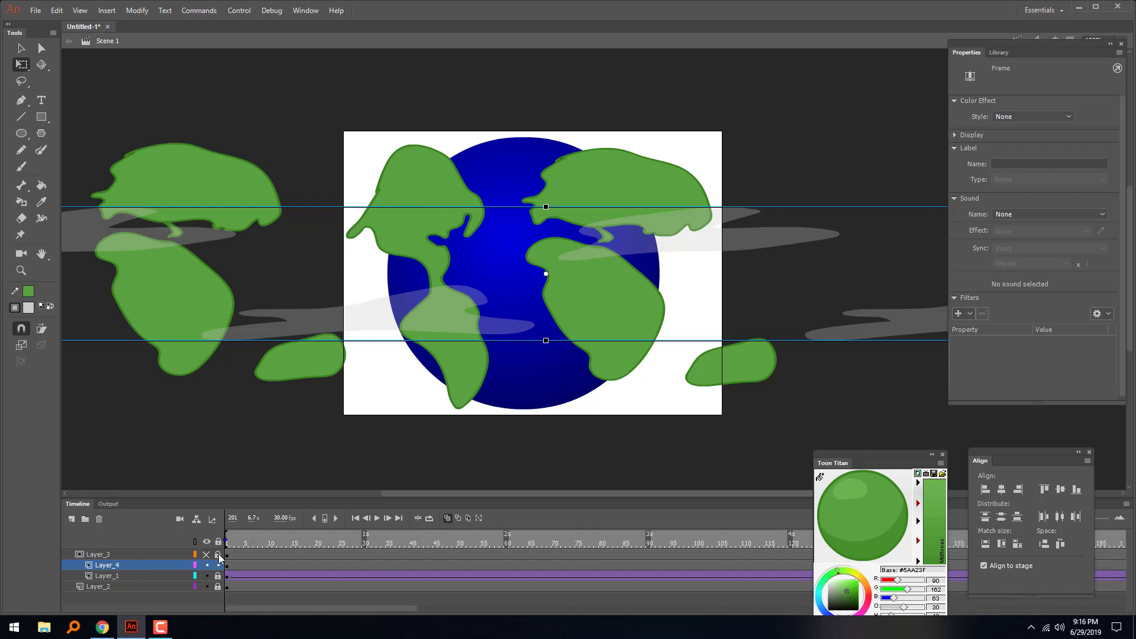
left_click(503, 226)
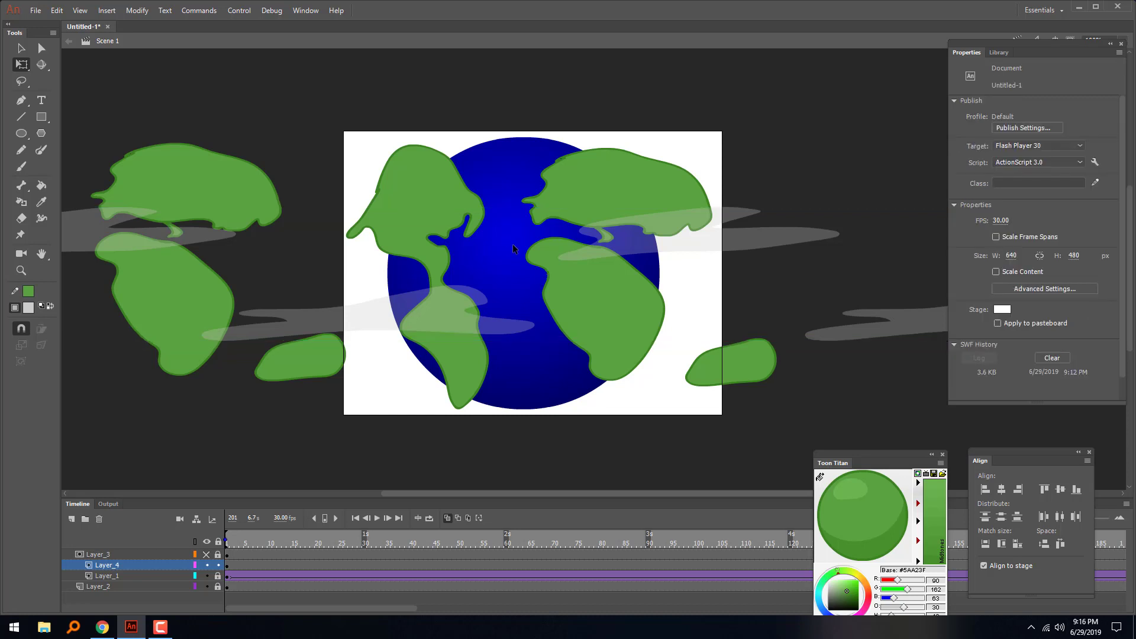
left_click(231, 565)
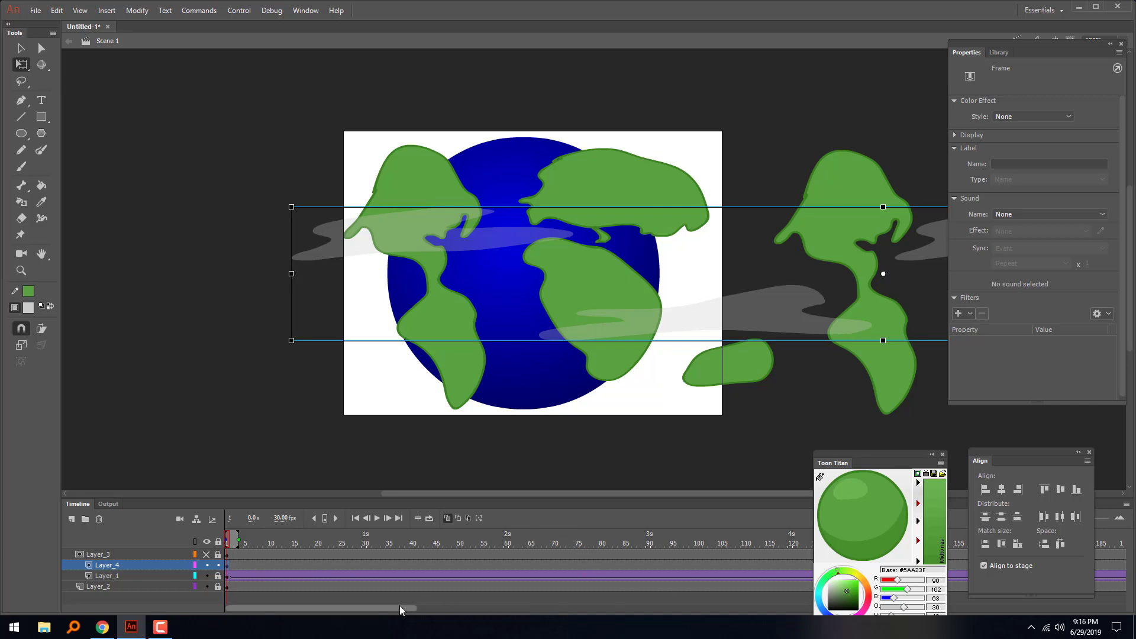
left_click_drag(400, 605, 579, 603)
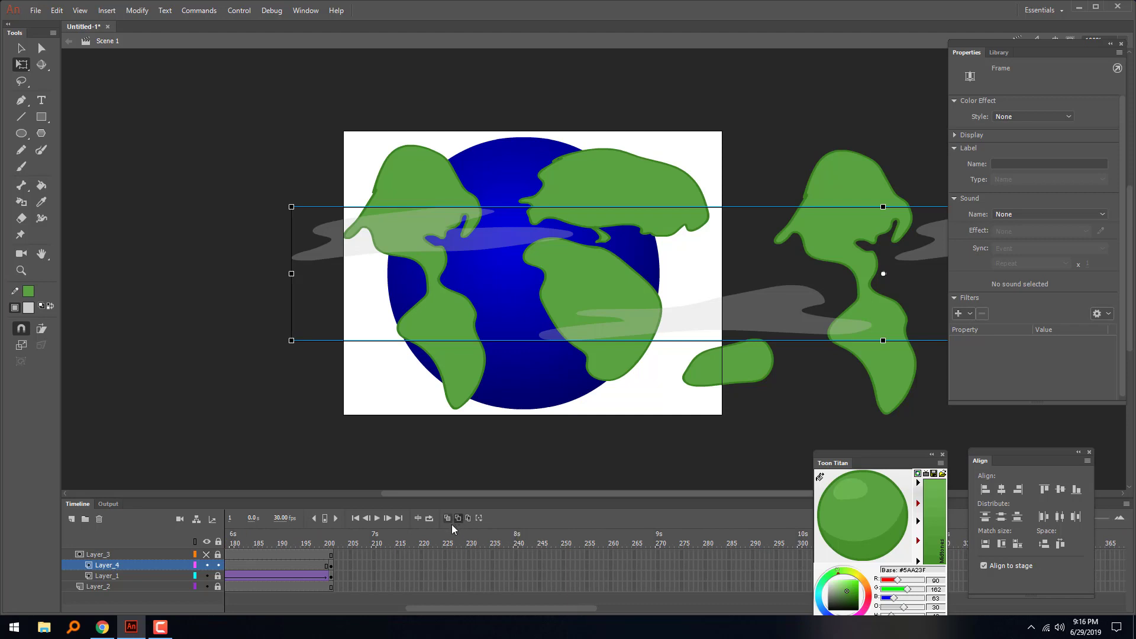
left_click(331, 564)
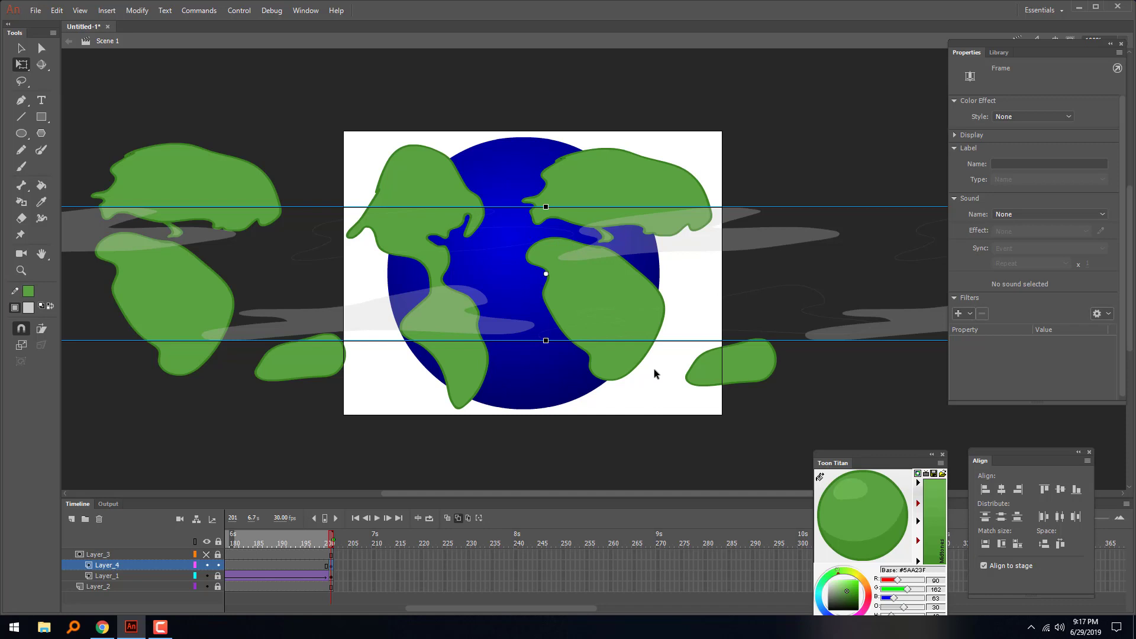
- Move the cloud symbol at frame 201 further left until its trailing end is just past the stage's right edge
key("Left")
key("Left")
key("Left")
key("Left")
key("Left")
key("Left")
key("Left")
key("Left")
key("Left")
key("Left")
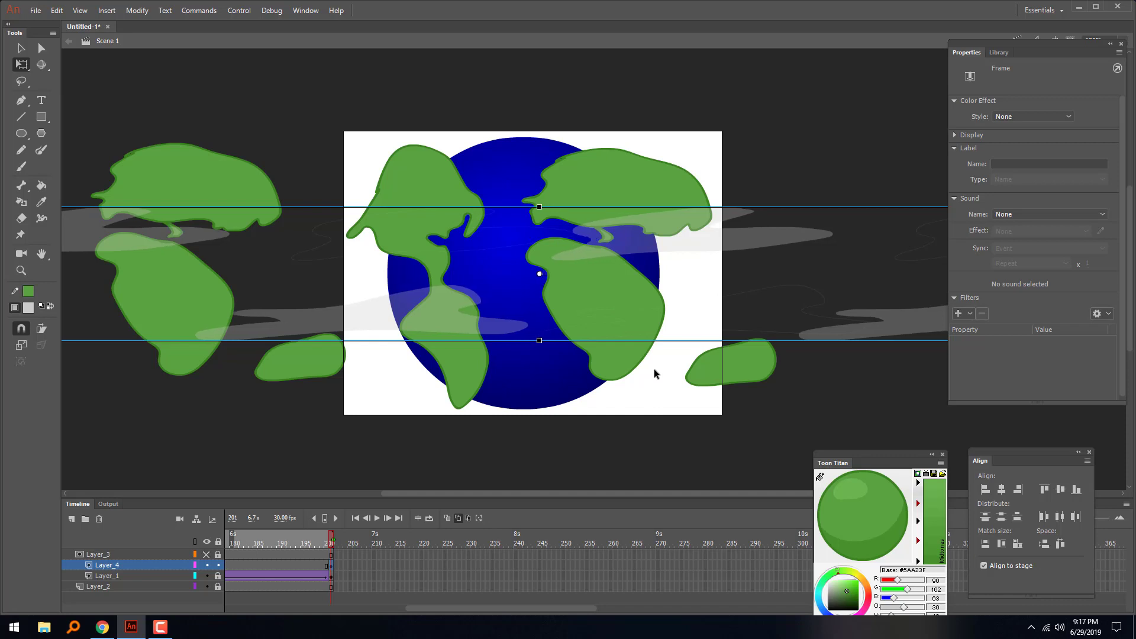
key("shift+Left")
key("shift+Left")
key("shift+Left")
key("shift+Left")
key("shift+Left")
key("shift+Left")
key("shift+Left")
key("shift+Left")
key("shift+Left")
key("shift+Left")
key("shift+Left")
key("shift+Left")
key("shift+Left")
key("shift+Left")
key("shift+Left")
key("shift+Left")
key("shift+Left")
key("shift+Left")
key("shift+Left")
key("shift+Left")
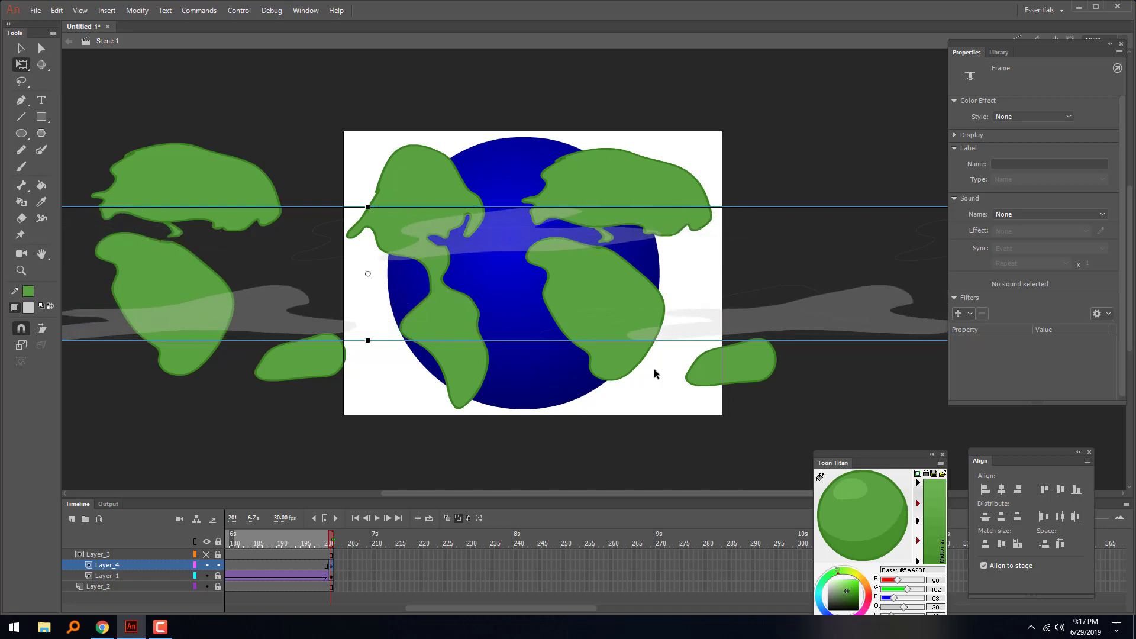
key("shift+Left")
key("shift+Left")
key("shift+Left")
key("shift+Left")
key("shift+Left")
key("shift+Left")
key("shift+Left")
key("shift+Left")
key("shift+Left")
key("shift+Left")
key("shift+Left")
key("shift+Left")
key("shift+Left")
key("shift+Left")
key("shift+Left")
key("shift+Left")
key("shift+Left")
key("shift+Left")
key("shift+Left")
key("shift+Left")
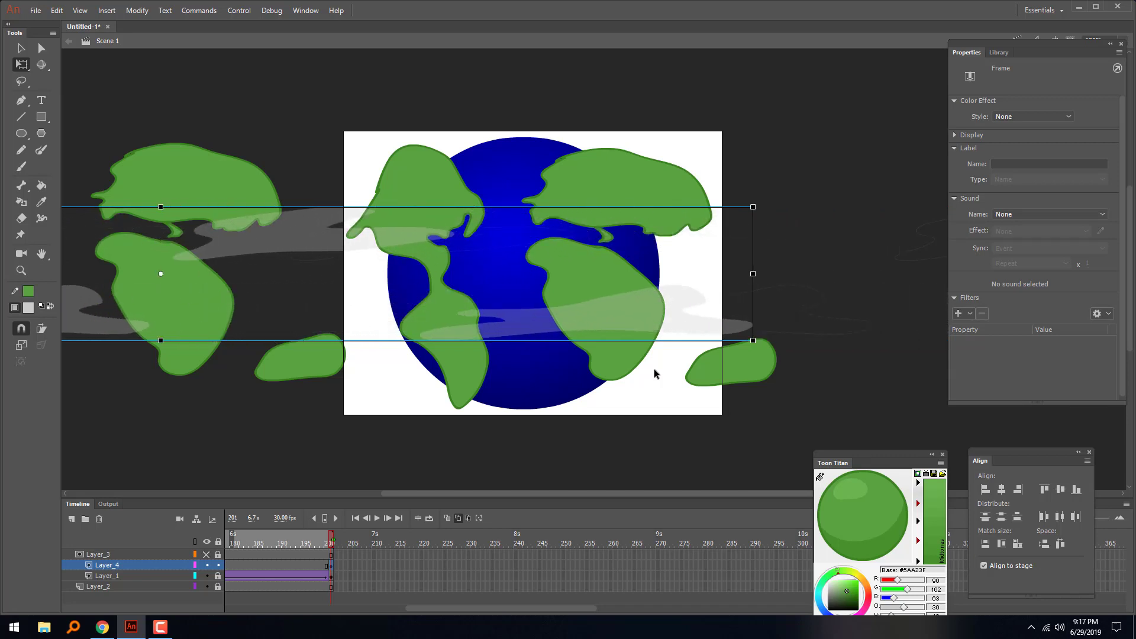
- Move the cloud symbol back right until its second set of clouds matches the frame 1 outlines, and turn off onion skin outlines
key("shift+Right")
key("shift+Right")
key("shift+Right")
key("shift+Right")
key("shift+Right")
key("shift+Right")
key("shift+Right")
key("shift+Right")
key("shift+Right")
key("shift+Right")
key("shift+Right")
key("shift+Right")
key("shift+Right")
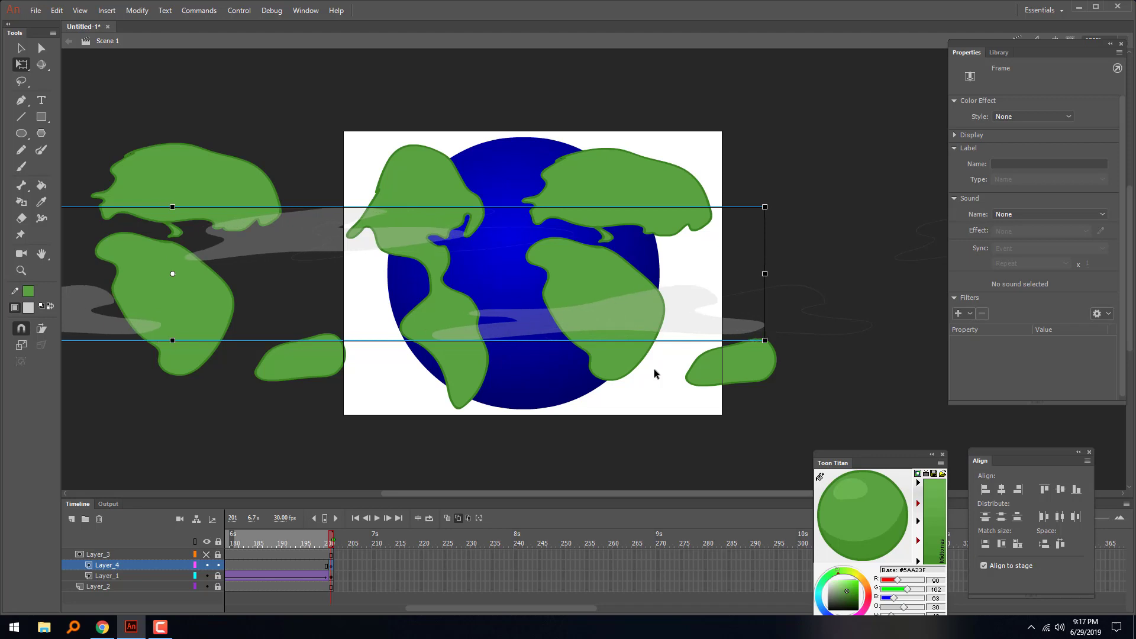
key("shift+Right")
key("shift+Right")
key("shift+Right")
key("shift+Right")
key("shift+Right")
key("shift+Right")
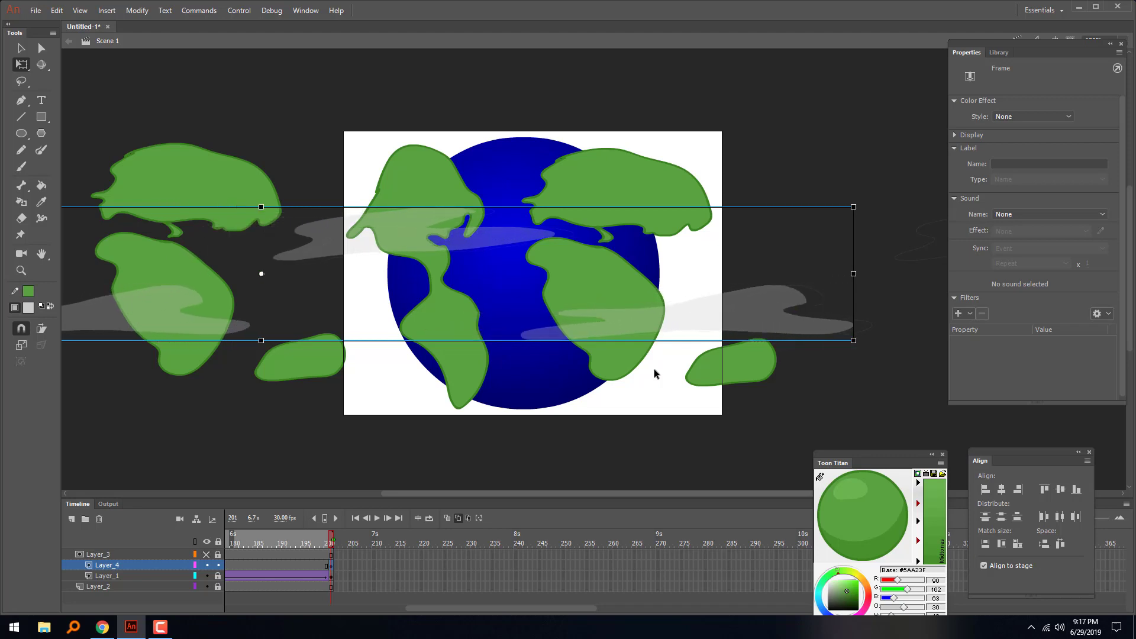
key("shift+Right")
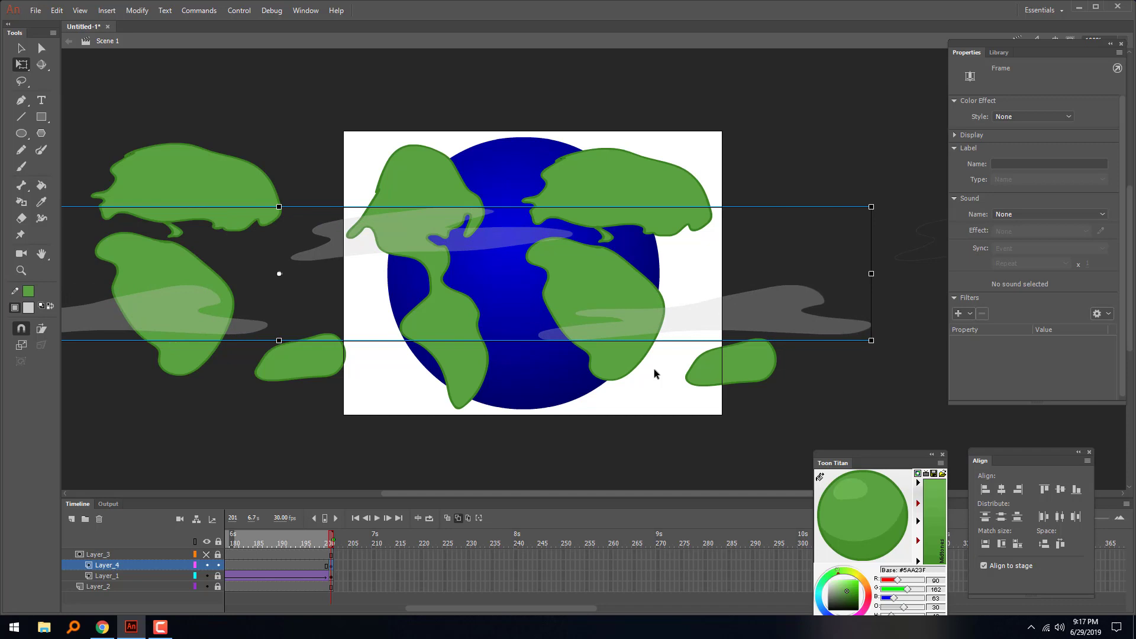
key("Right")
key("Right")
key("Right")
key("Right")
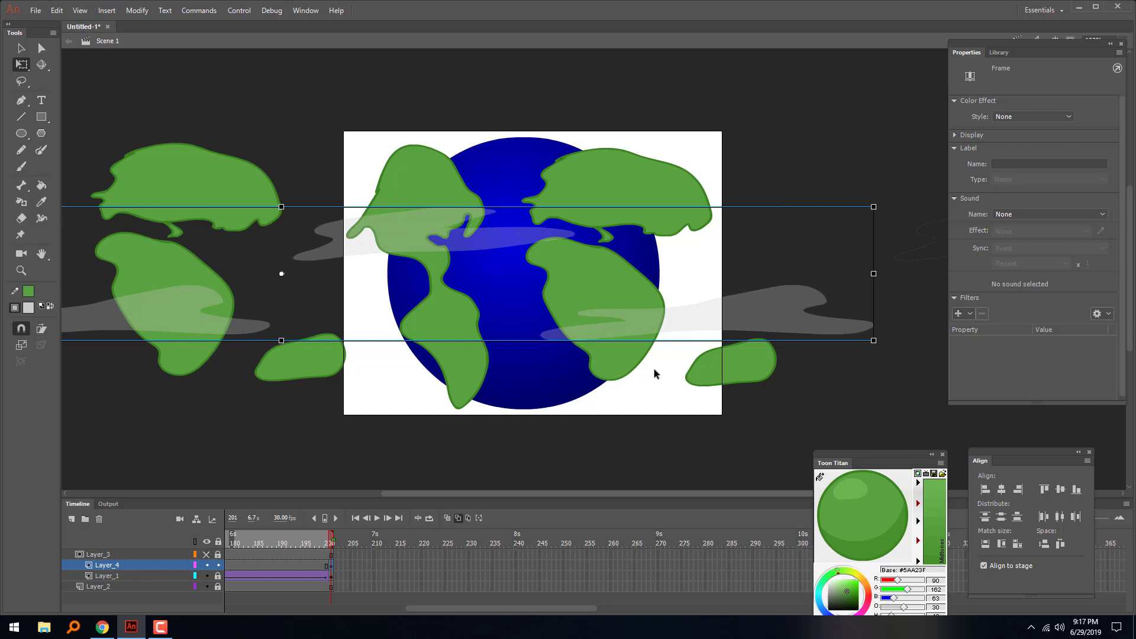
left_click(458, 518)
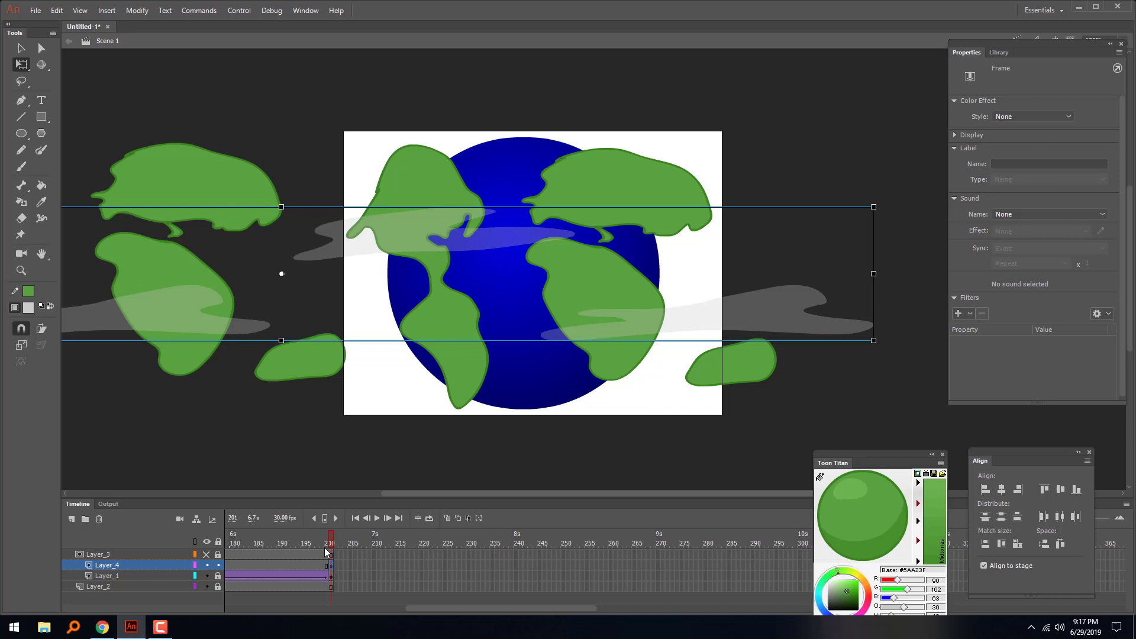
- Create a classic tween between the two Layer_4 keyframes and play back the cloud movement
right_click(306, 562)
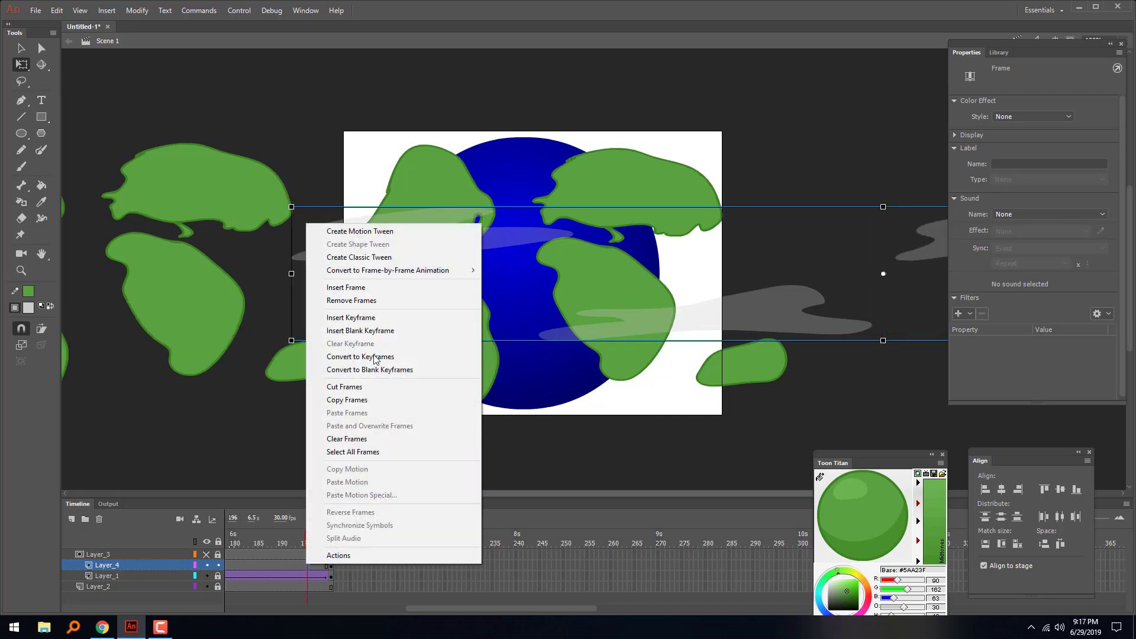
left_click(382, 258)
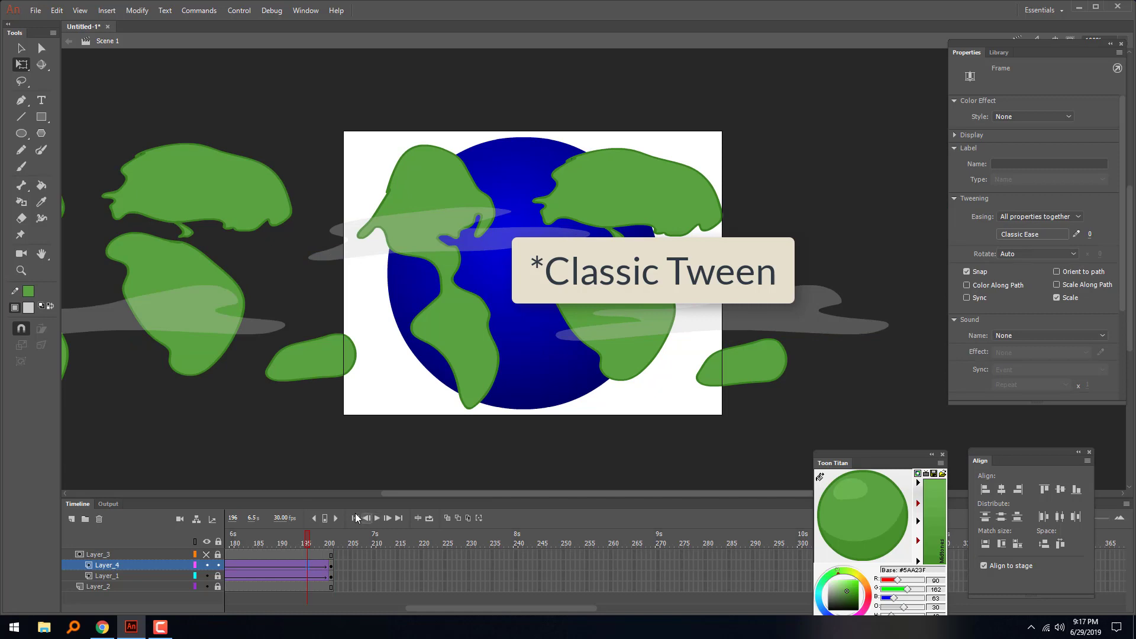
left_click(377, 518)
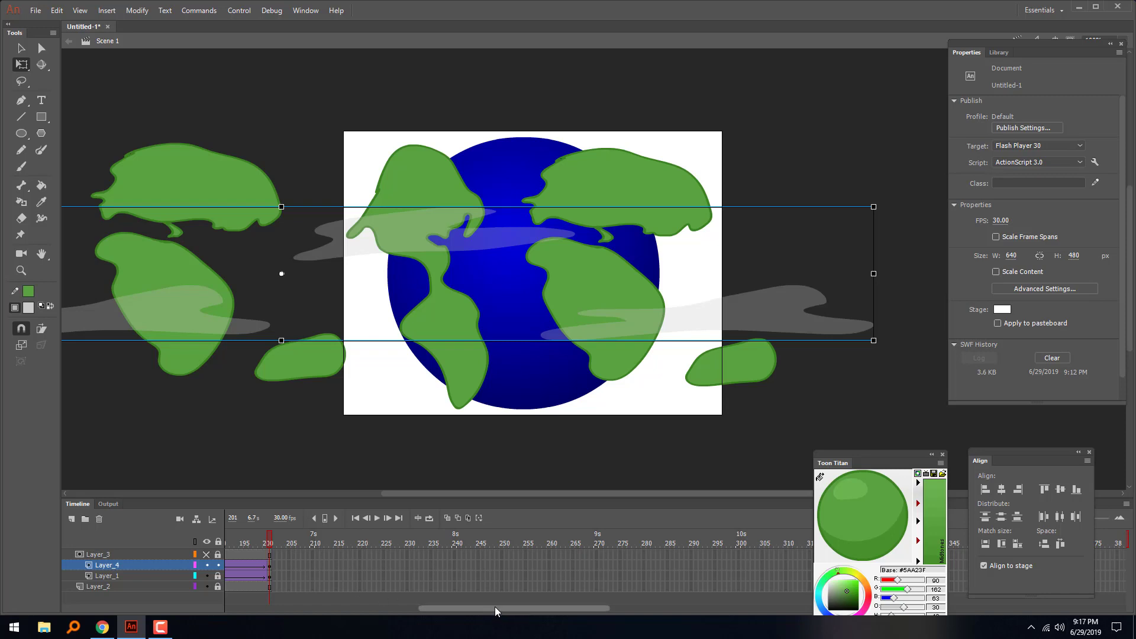
- Lock Layer_4 and make the Layer_3 mask visible
left_click_drag(495, 606, 280, 598)
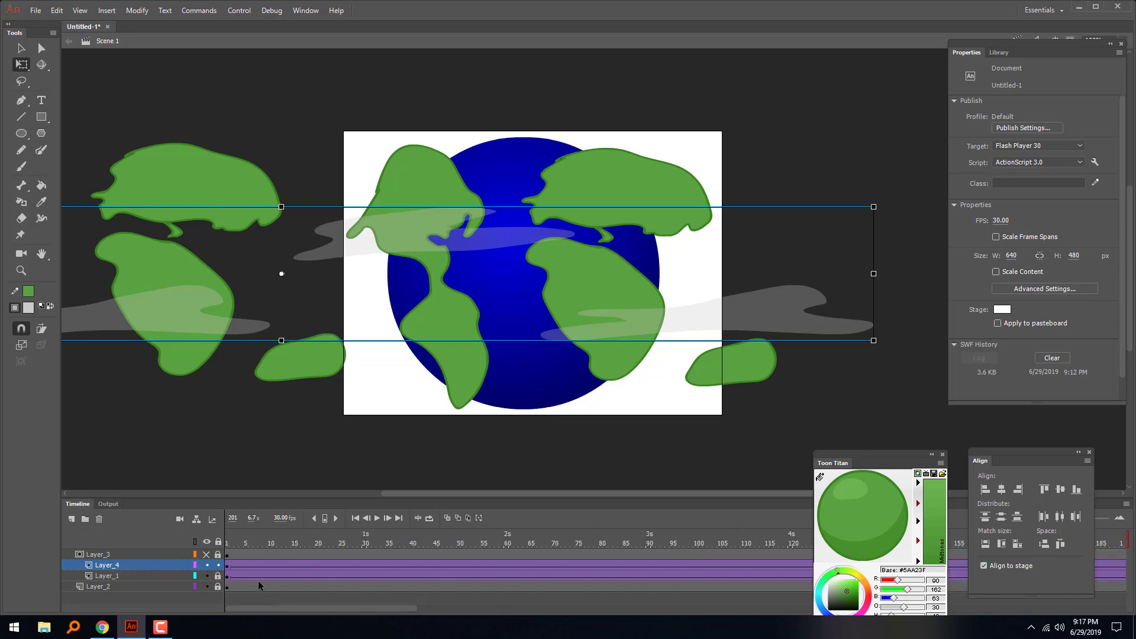
left_click(218, 565)
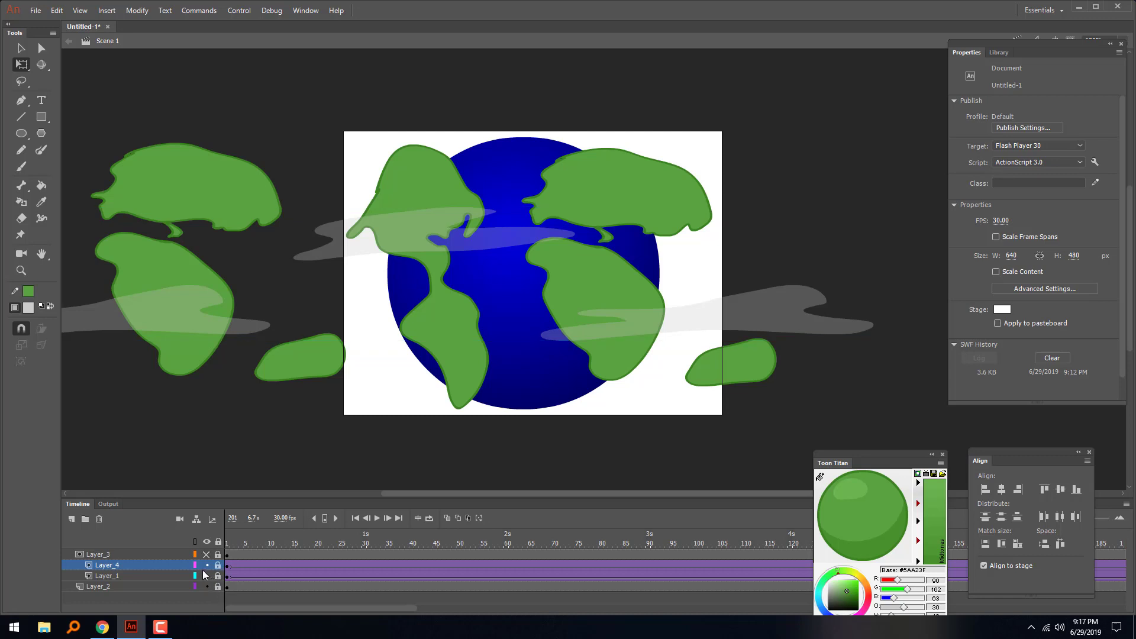
left_click(119, 574)
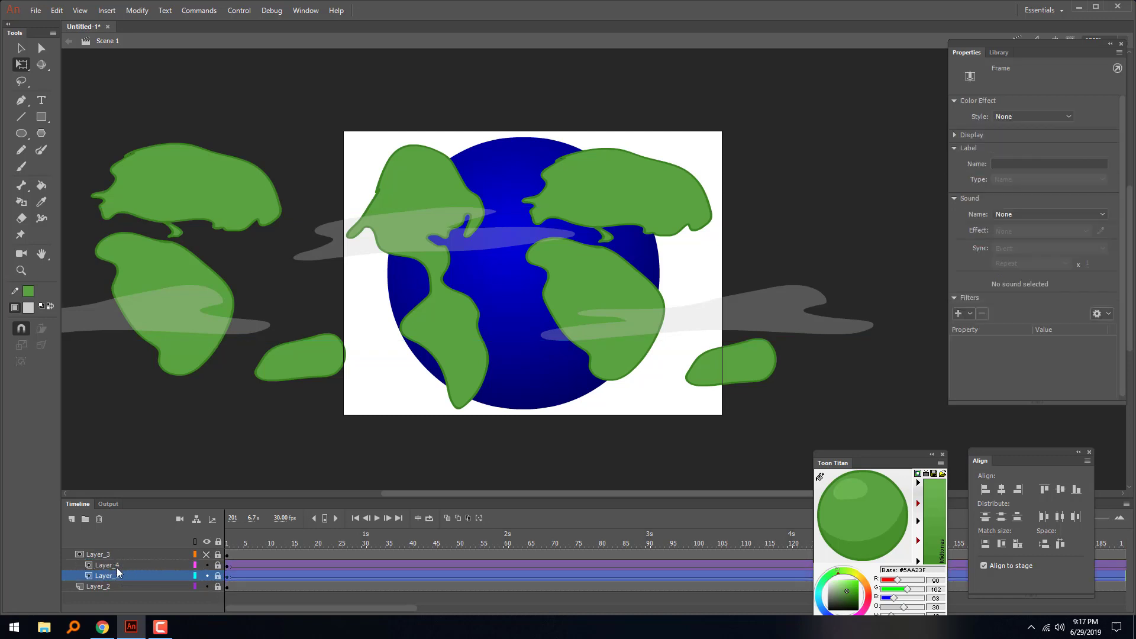
left_click(110, 554)
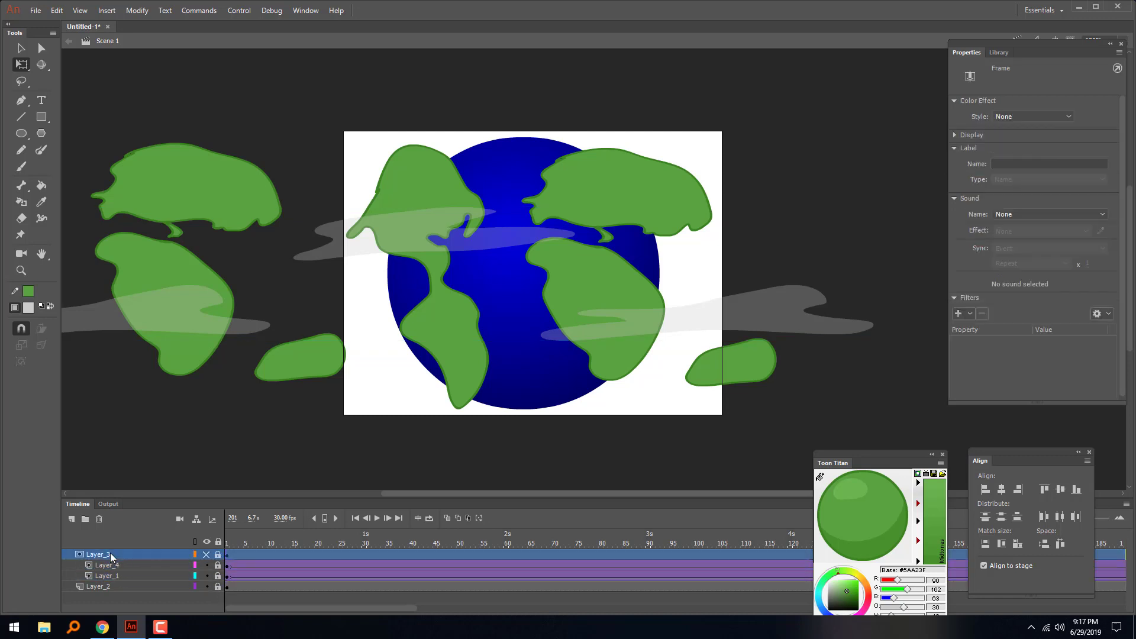
left_click(207, 555)
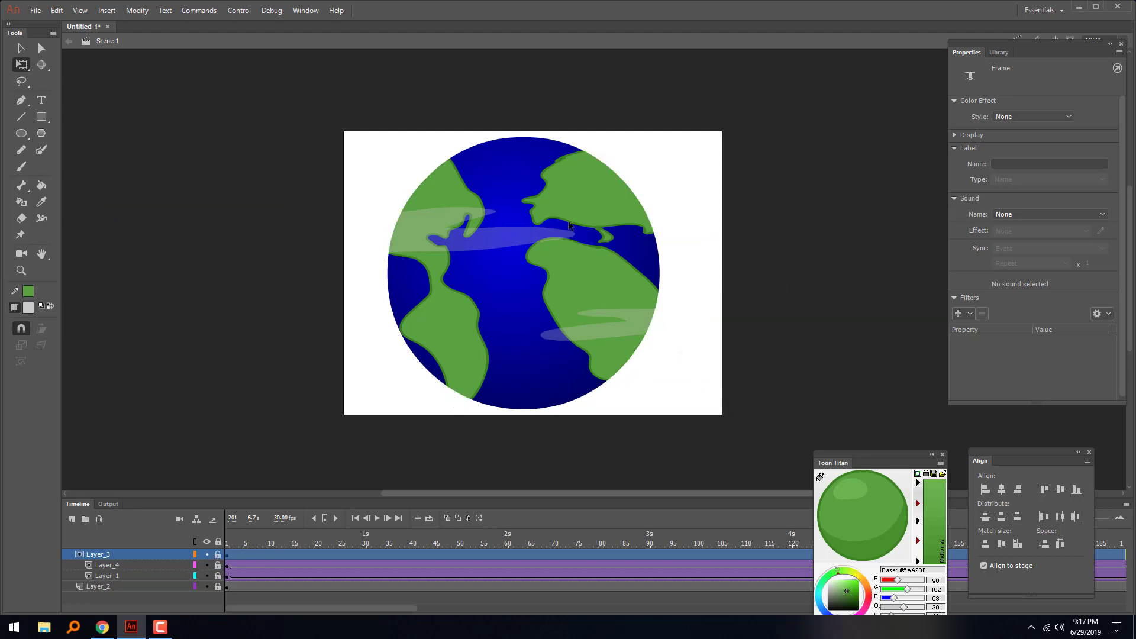
- Play the masked globe animation on the stage and stop it partway
key("Return")
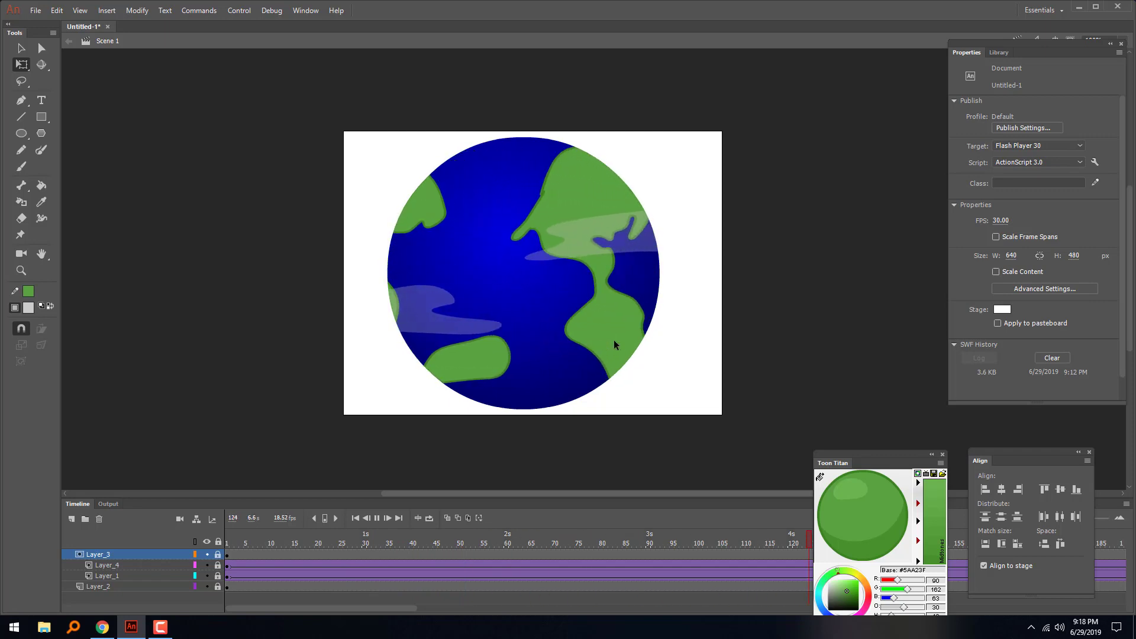
key("Return")
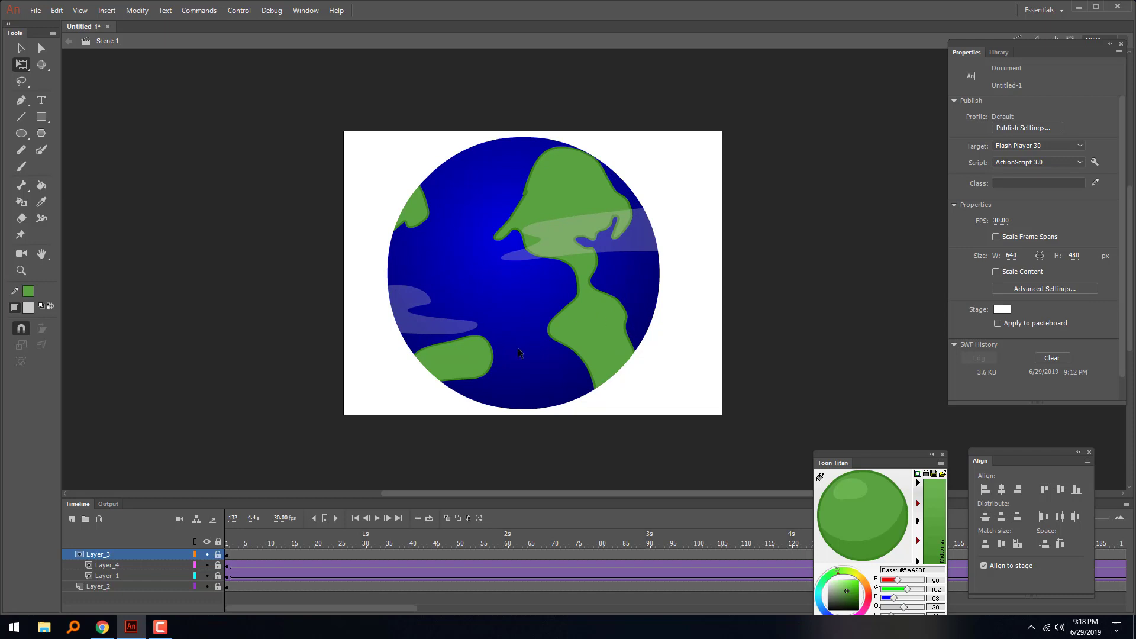
- Save the document to the Desktop as an Animate Document named planet
left_click(35, 11)
left_click(54, 128)
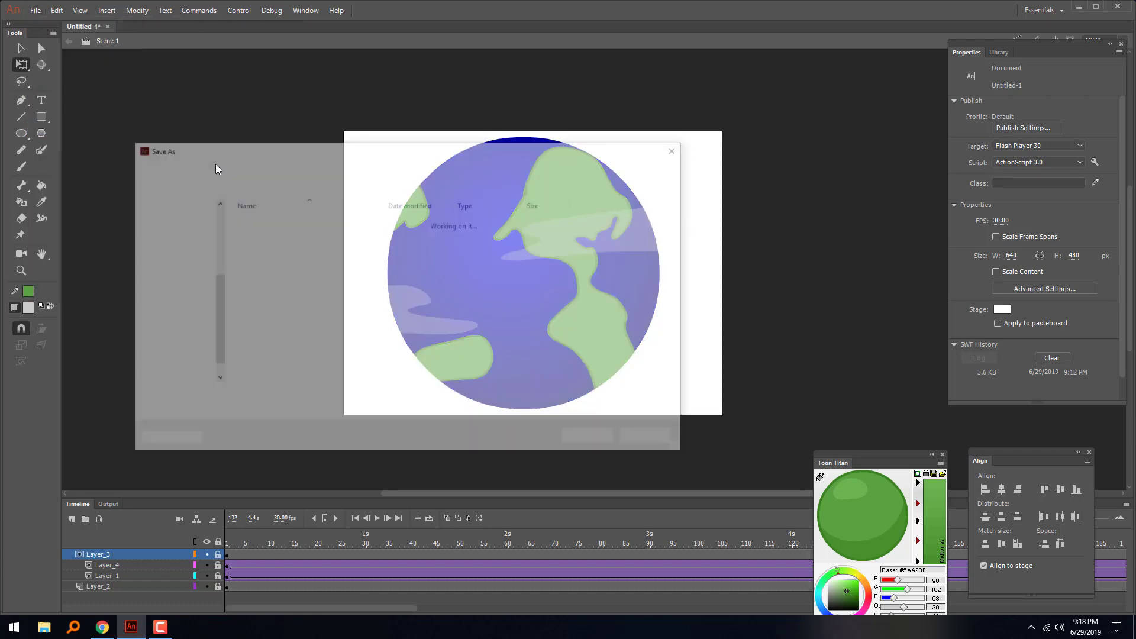
left_click(171, 259)
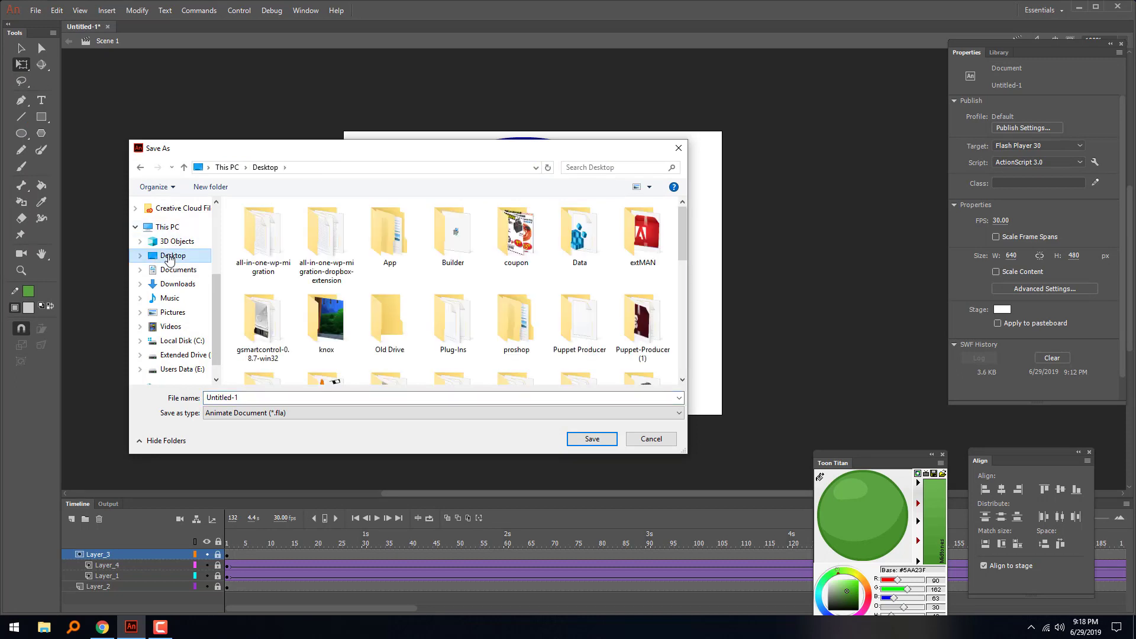
left_click(253, 398)
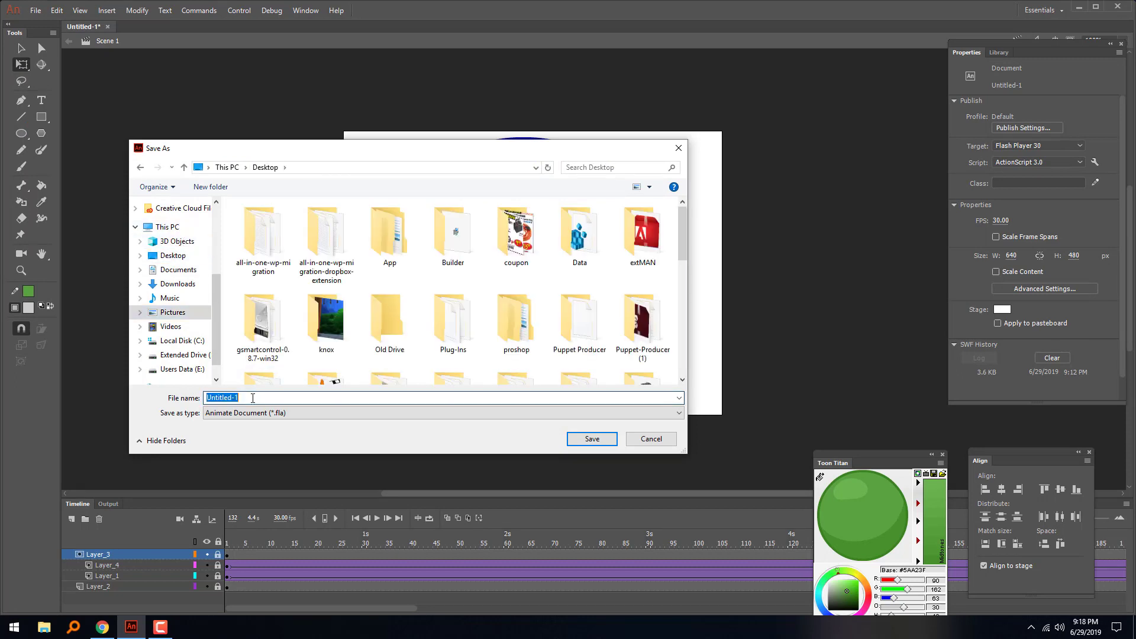
type("planet")
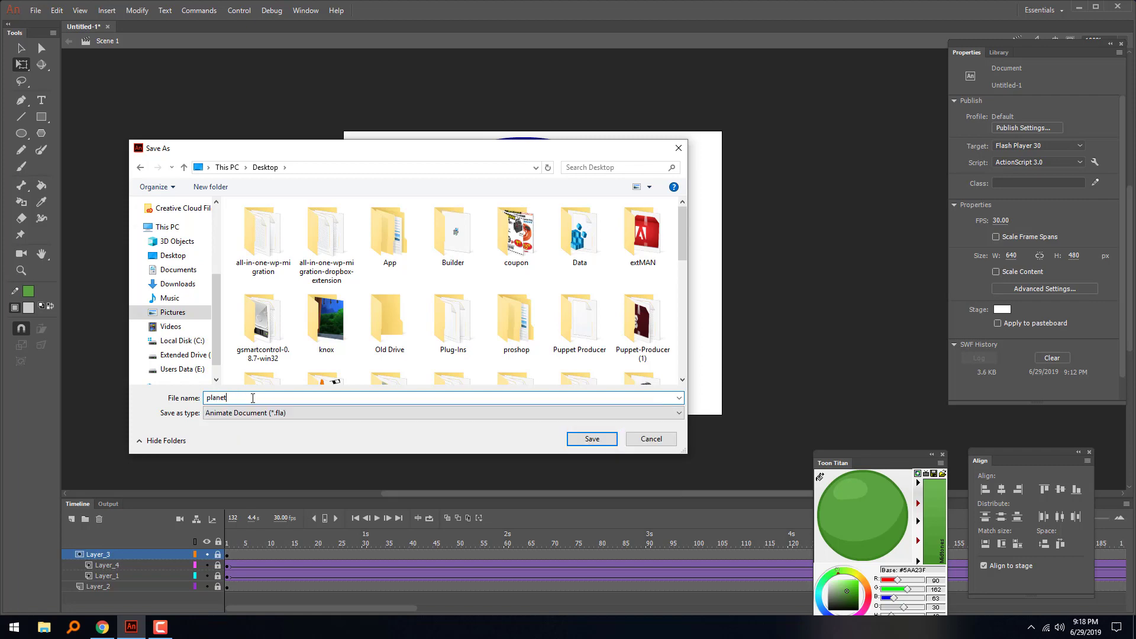
key("Return")
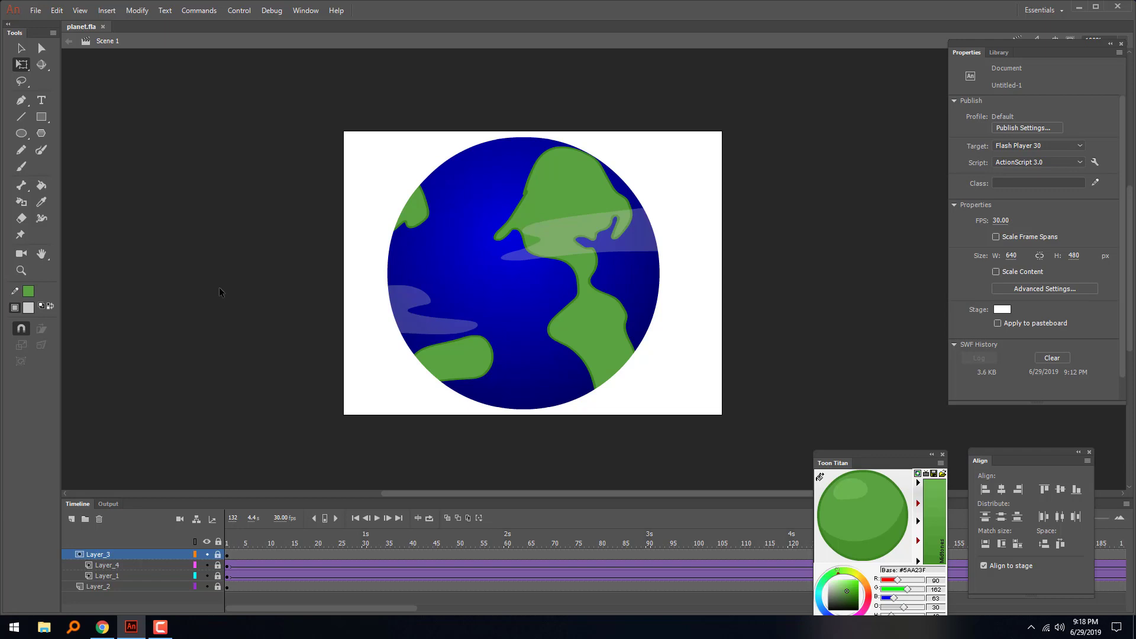
- Export the finished globe animation as a movie
left_click(38, 13)
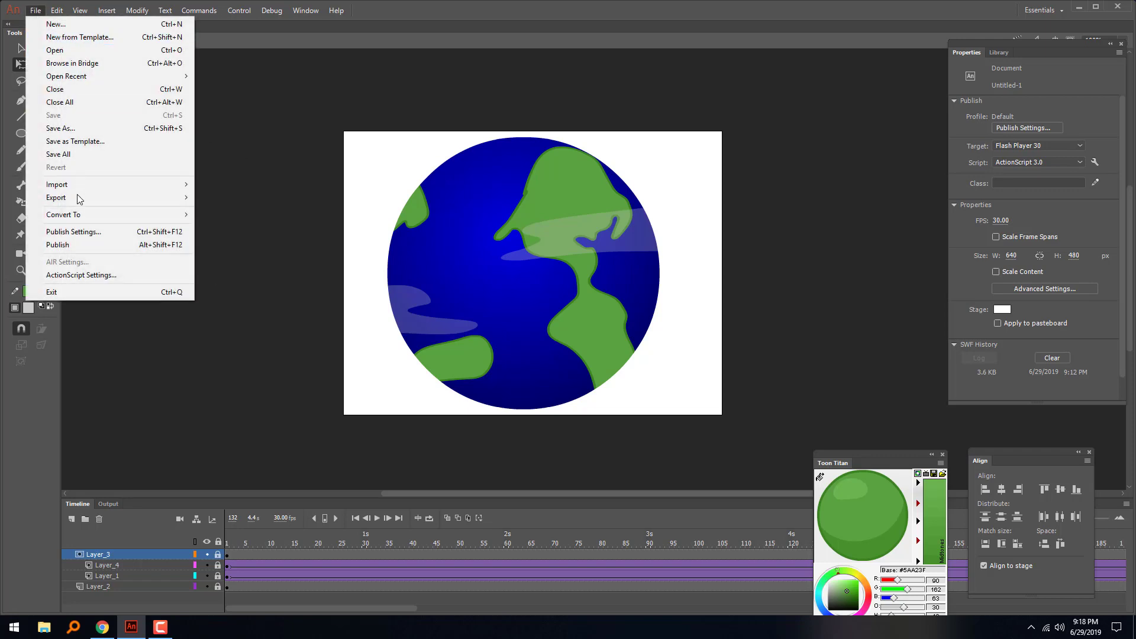
mouse_move(76, 201)
left_click(241, 225)
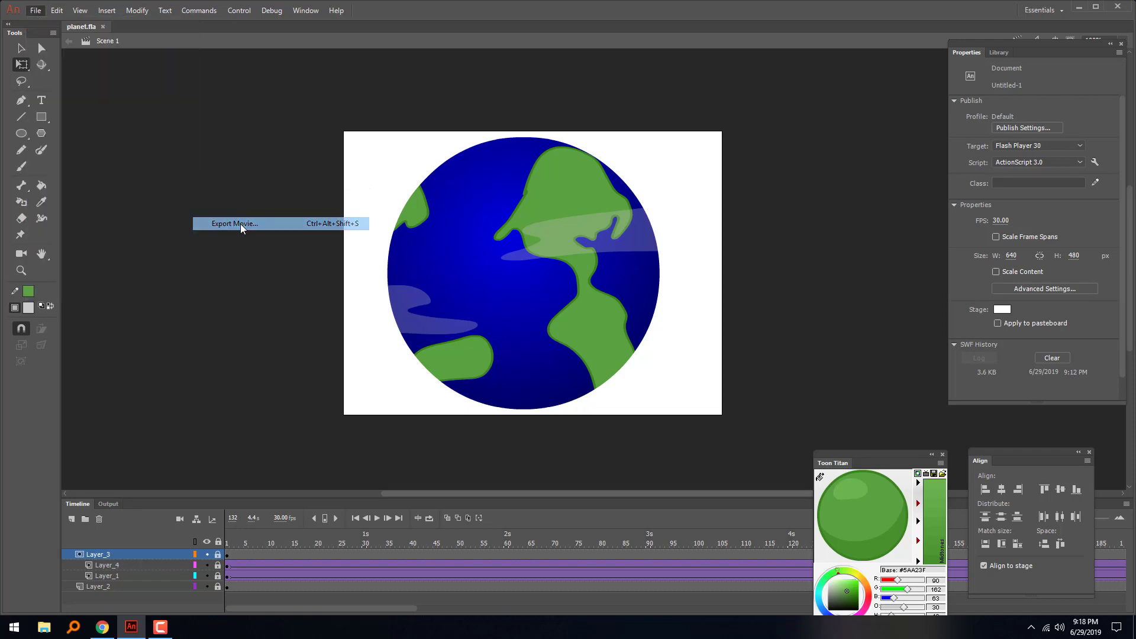
left_click(589, 445)
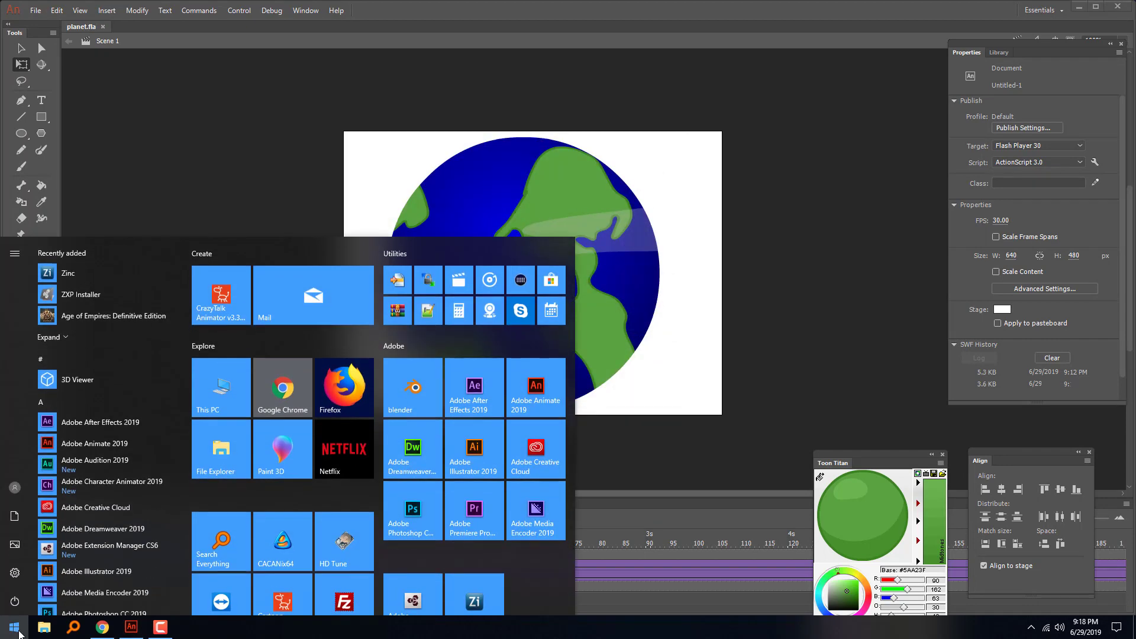
- Launch CrazyTalk Animator 3, minimize Animate and arrange the new window so the desktop files can be reached
left_click(231, 298)
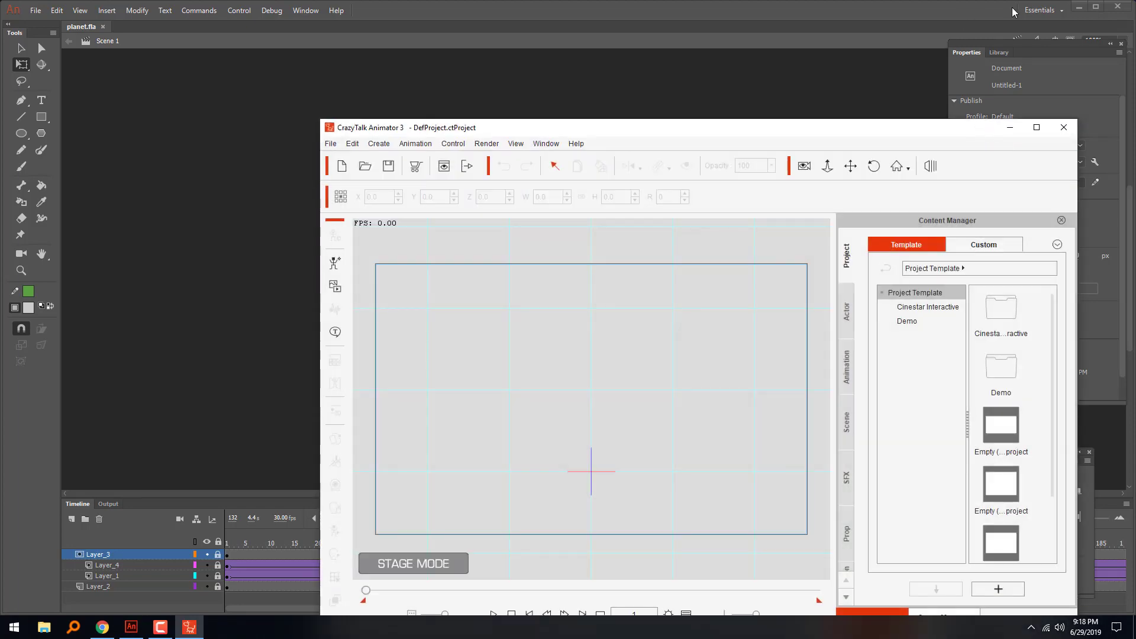
left_click(1076, 8)
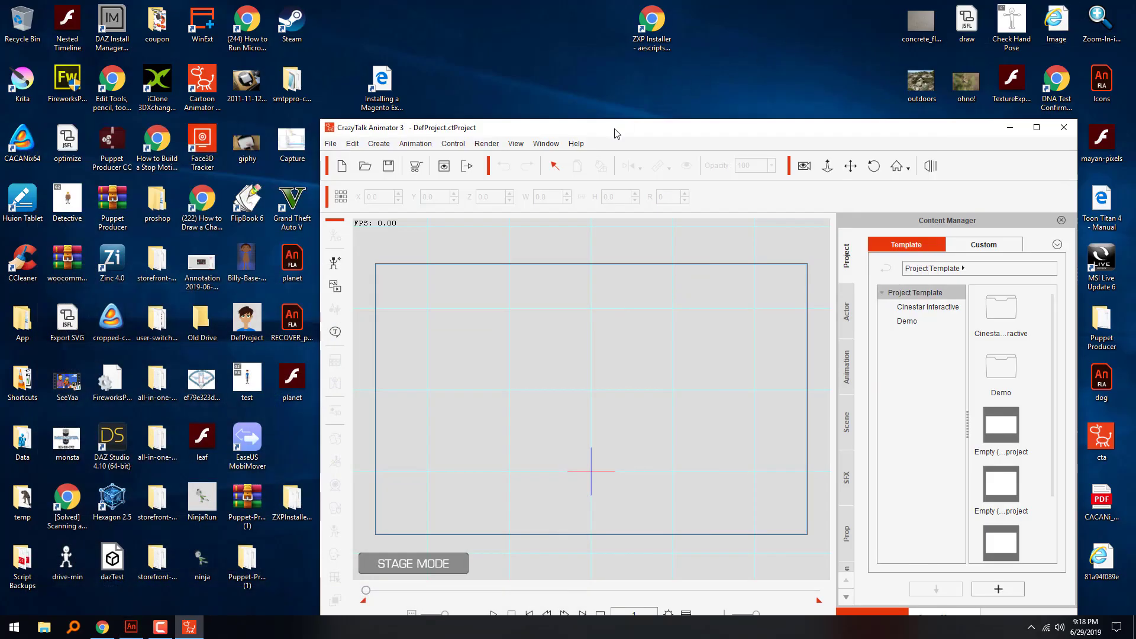
left_click_drag(615, 133, 622, 60)
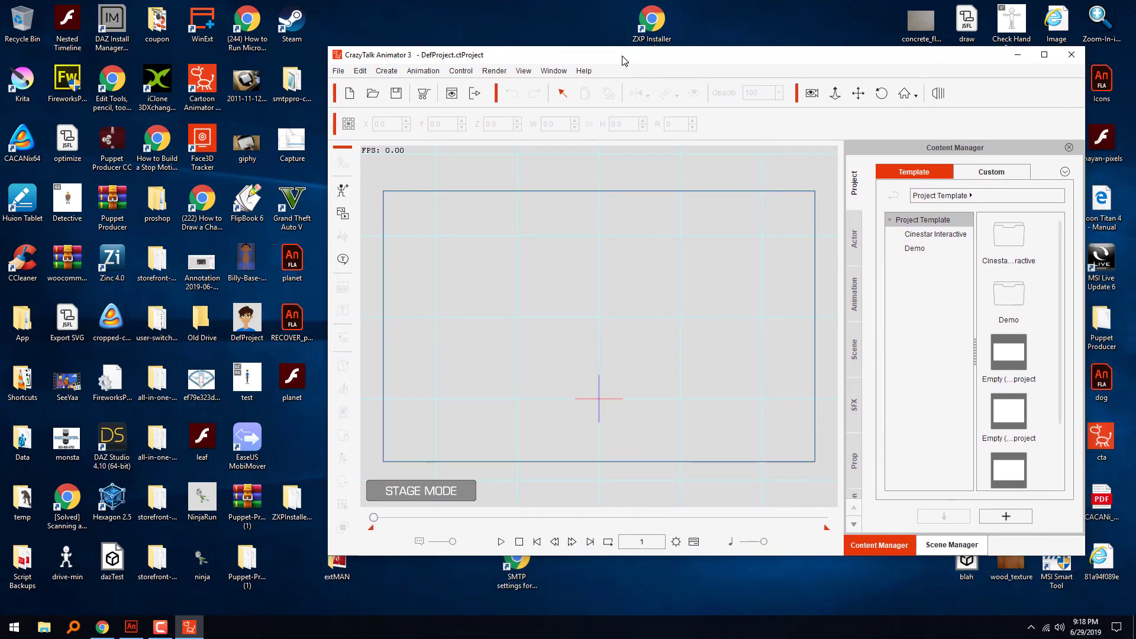
- Import the planet movie from the desktop onto the stage, position it at about X 109.4, Y 98.2, and preview its playback
left_click_drag(292, 378, 580, 323)
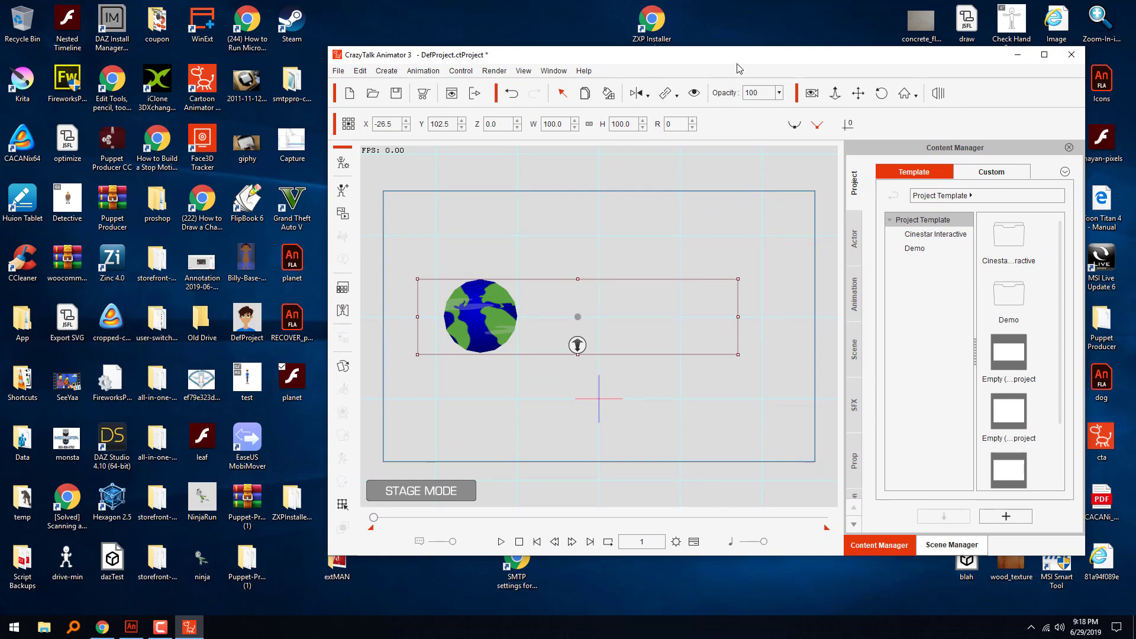
double_click(737, 57)
left_click_drag(355, 297, 449, 290)
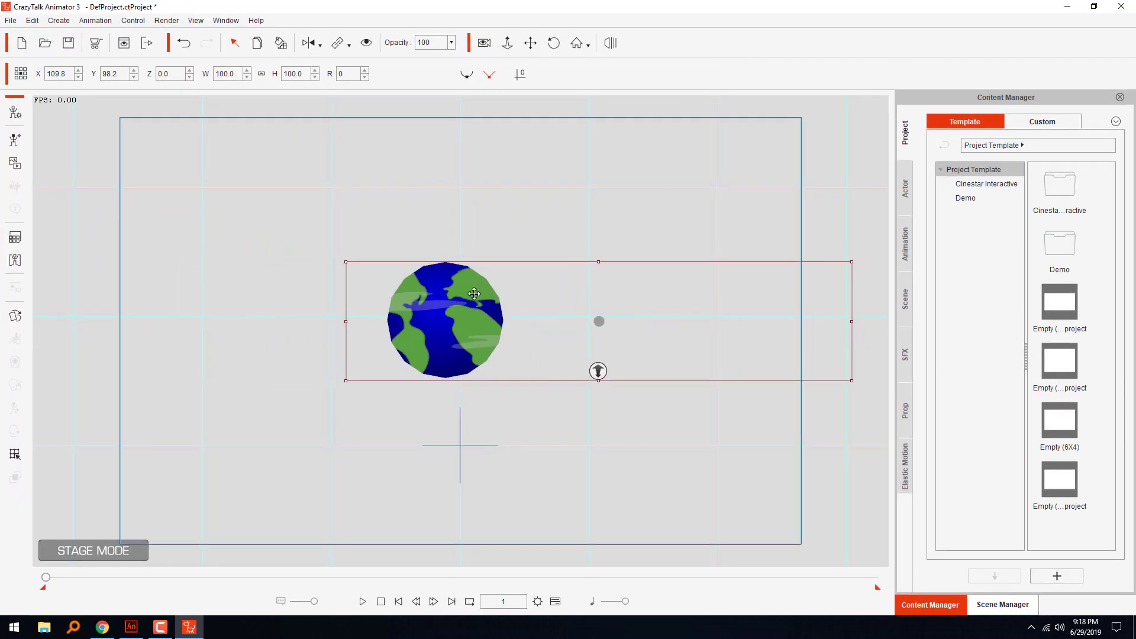
left_click(363, 602)
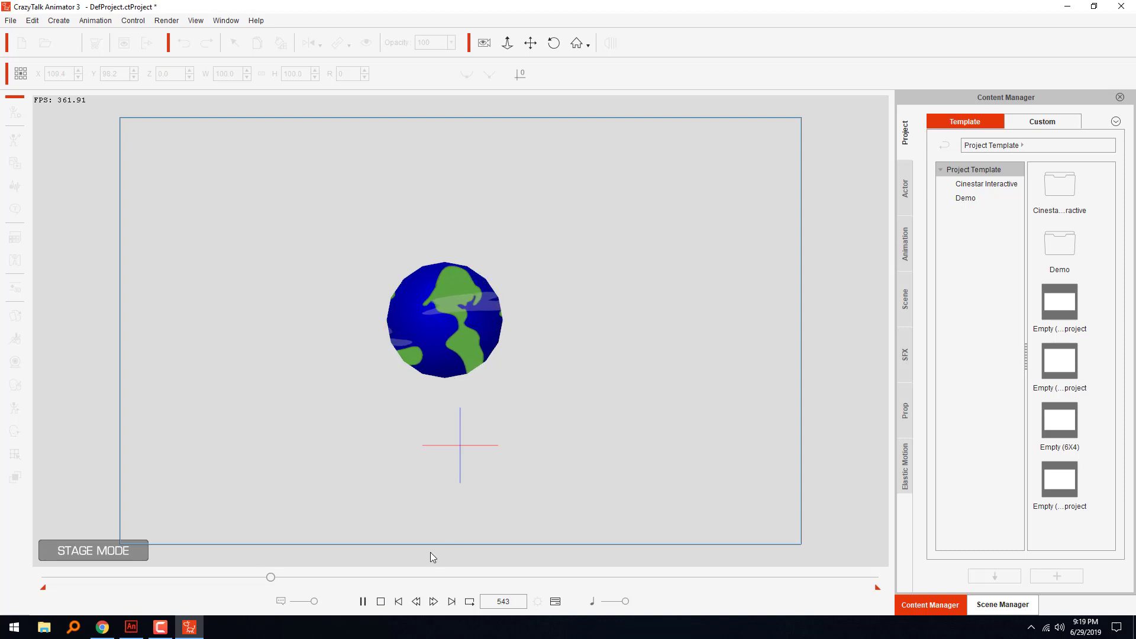
left_click(381, 602)
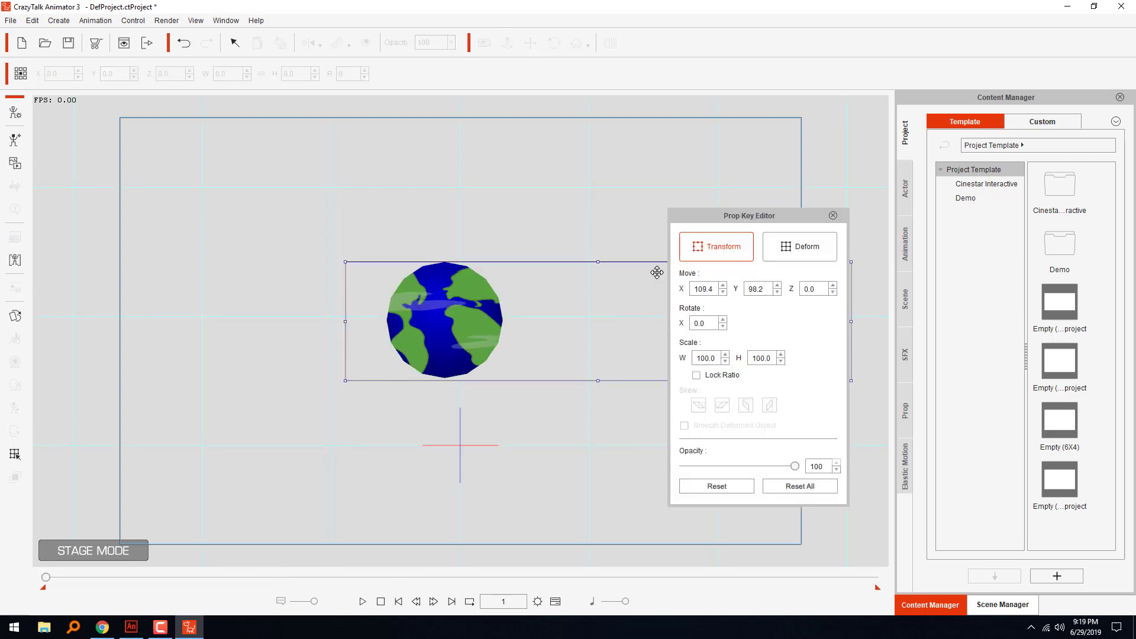
- Enable Smooth Deformed Object in the globe prop's Deform settings and preview the animation again
left_click(796, 255)
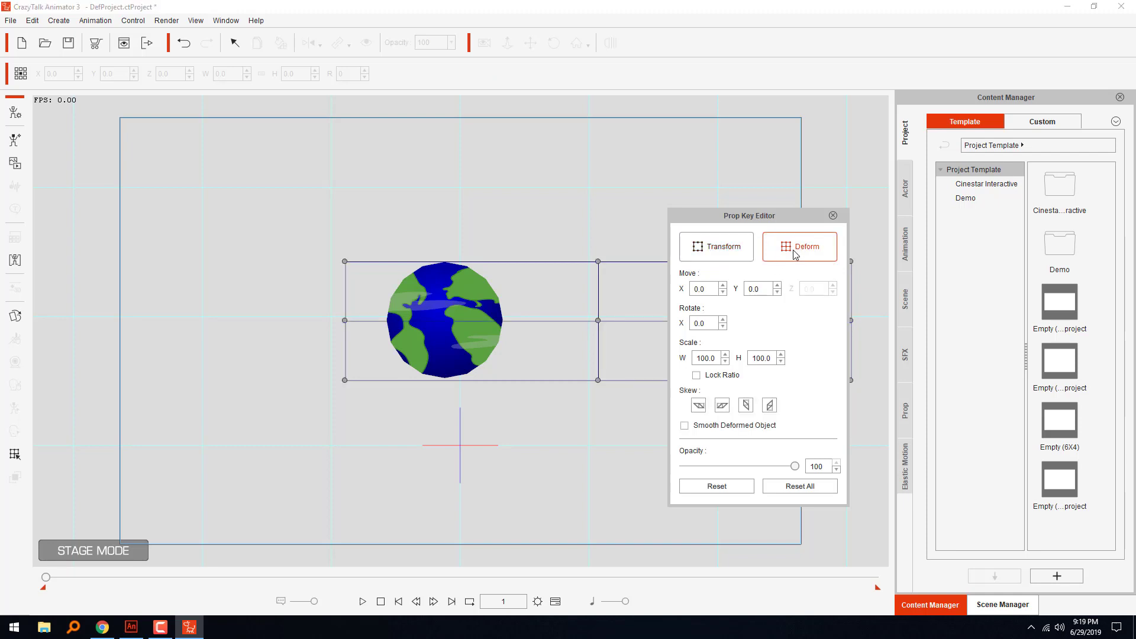
left_click(700, 426)
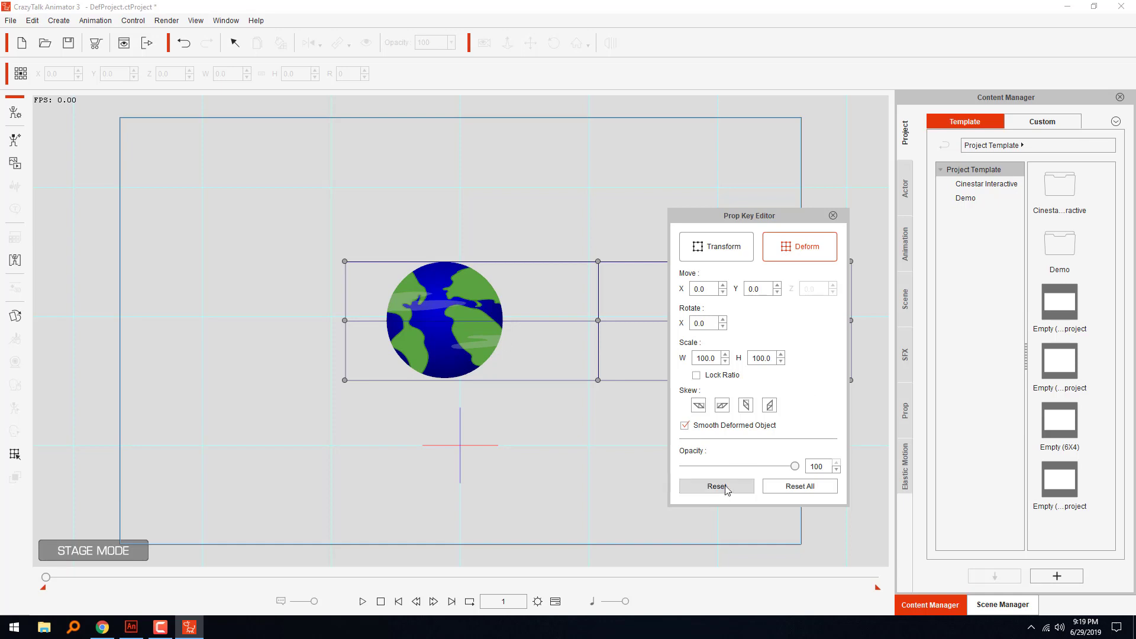
left_click(832, 215)
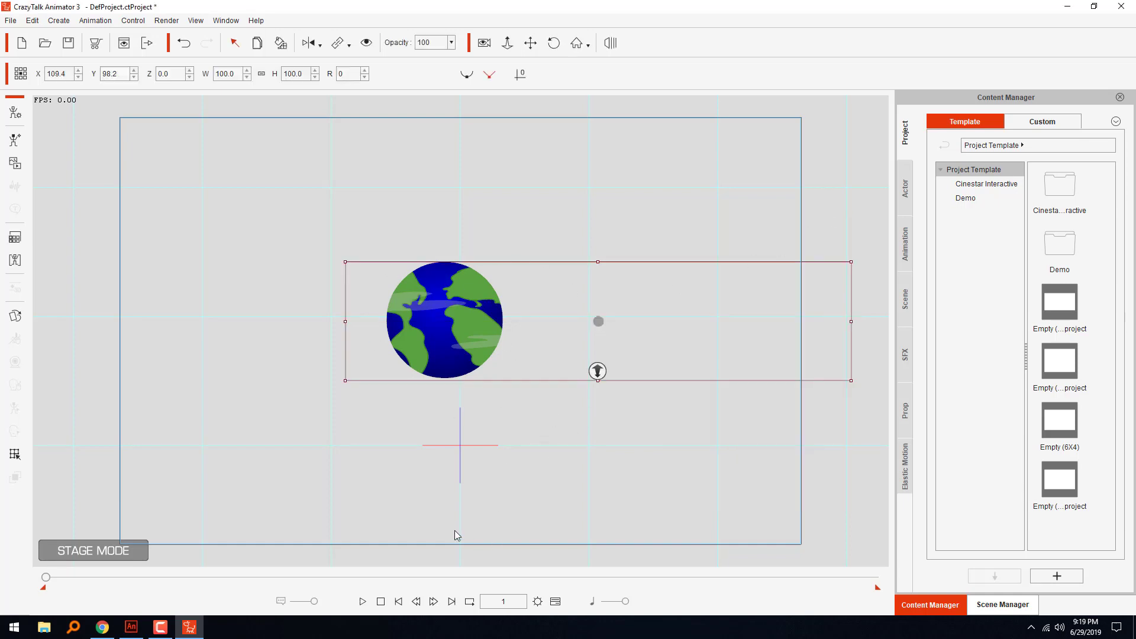
left_click(363, 601)
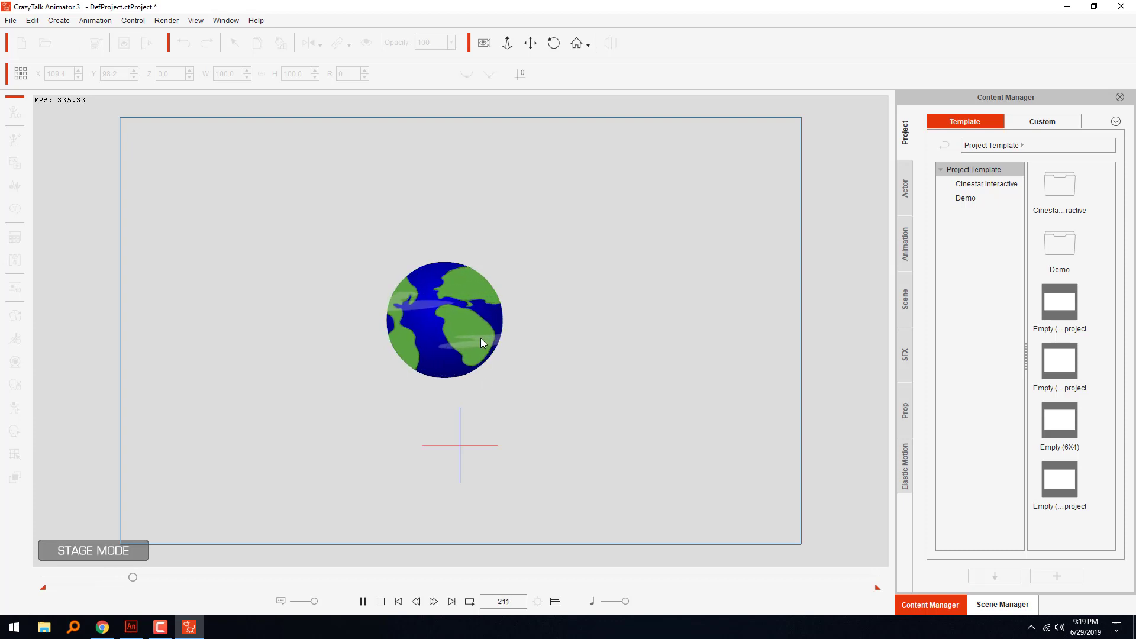
left_click(380, 601)
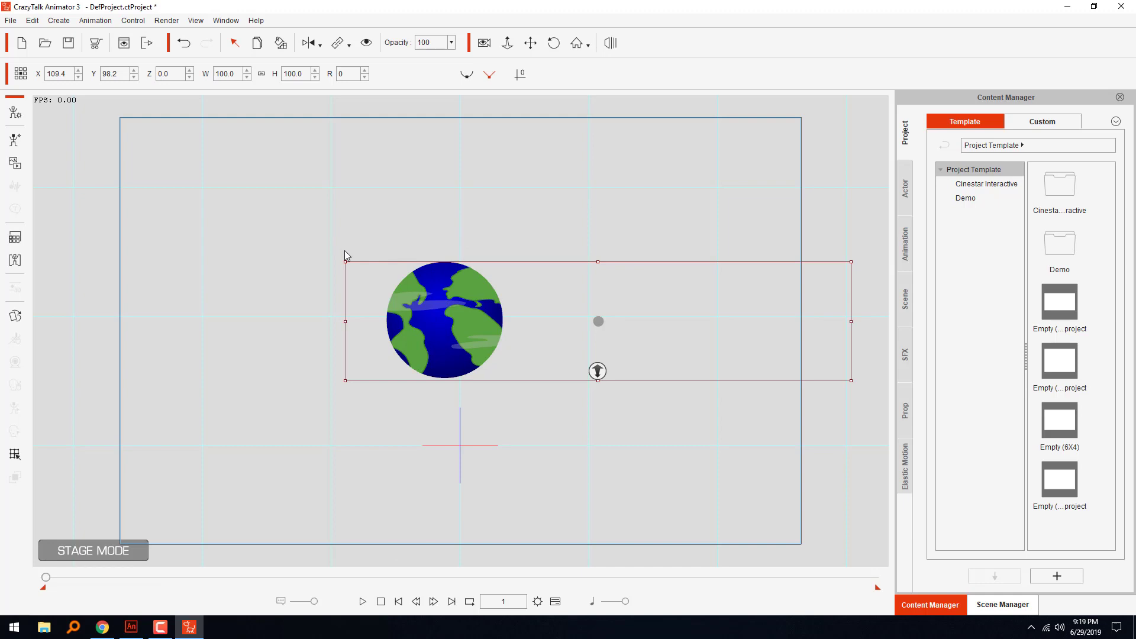
- Rotate the globe prop to 345 degrees and set its render style to brightness -10 and contrast about 65
left_click_drag(346, 253, 292, 317)
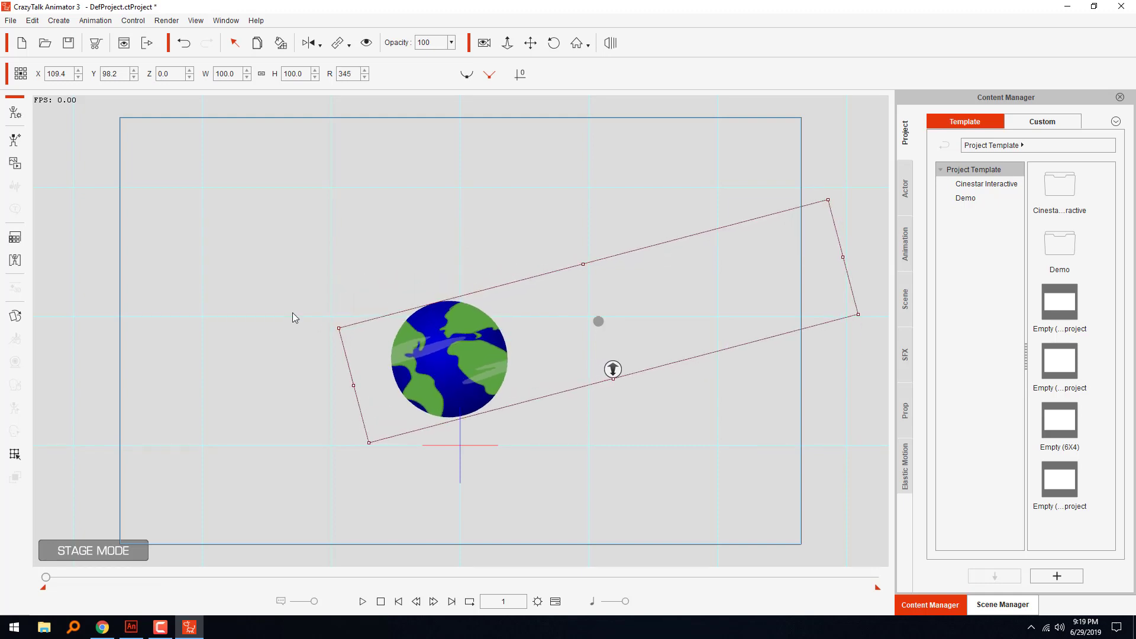
left_click(7, 240)
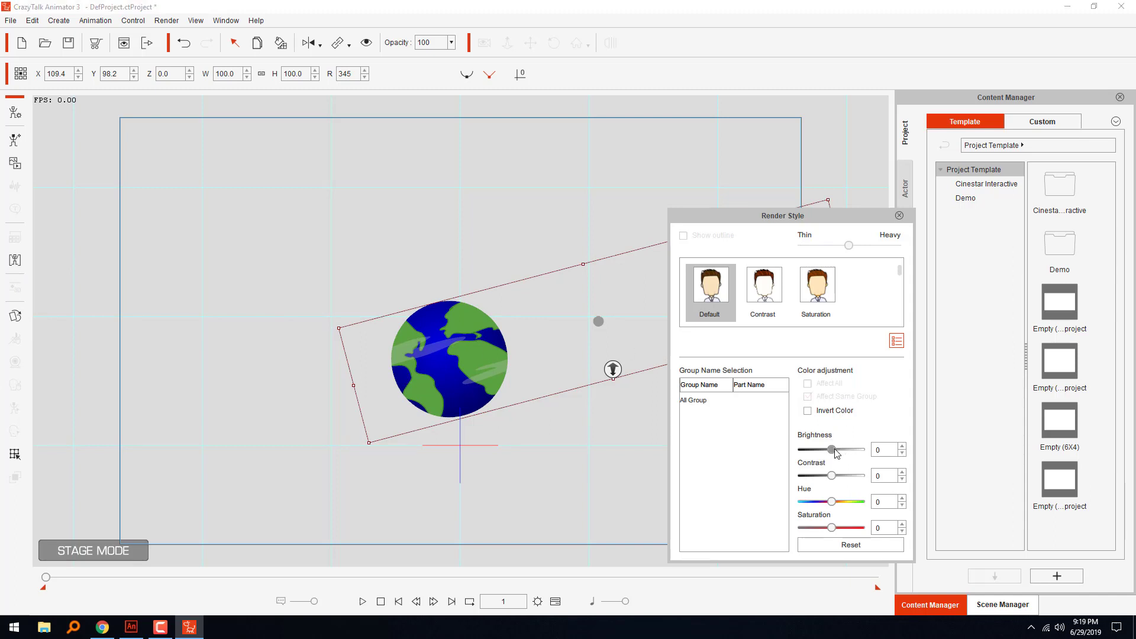
mouse_move(836, 453)
left_mouse_down()
mouse_move(847, 453)
mouse_move(830, 451)
left_mouse_up()
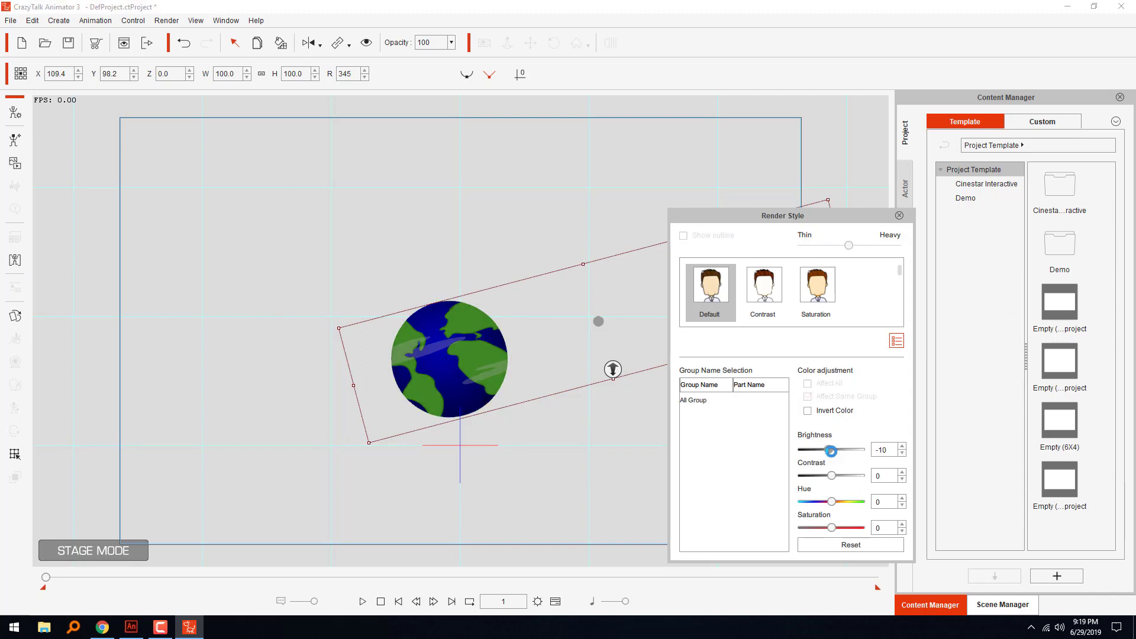
left_click(852, 477)
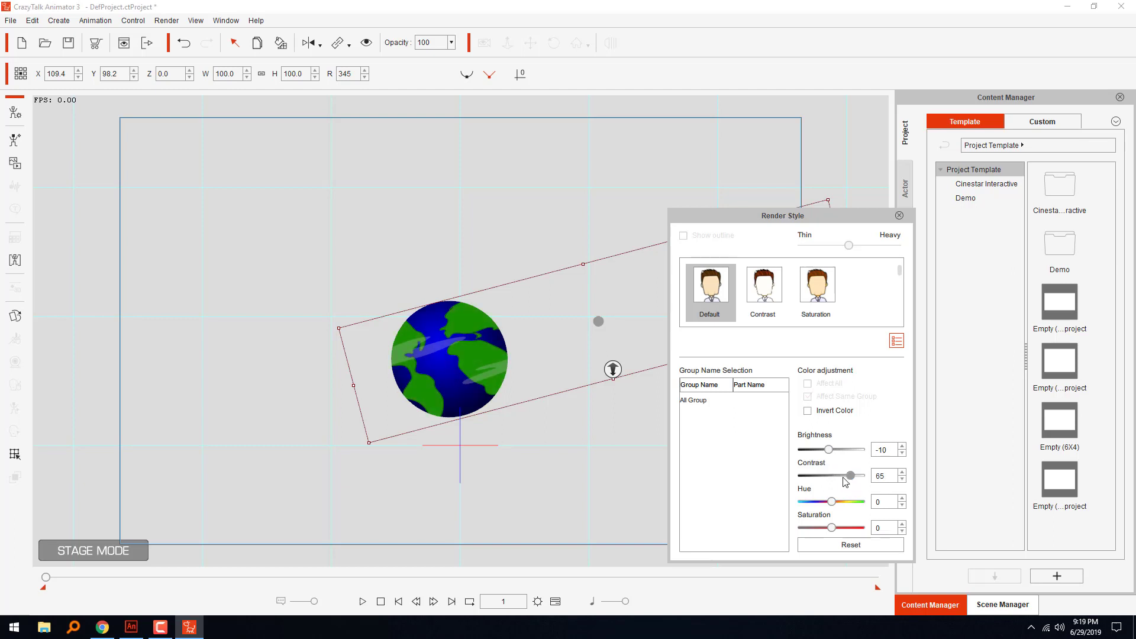
left_click_drag(840, 475, 850, 478)
left_click(899, 216)
- Move the globe up and to the right within the camera frame and deselect it
left_click_drag(482, 320, 535, 246)
left_click(511, 204)
- Record a camera key at frame 354, zoomed in to Z 871.2 and panned to about X -12.9, Y 106.4
left_click(484, 43)
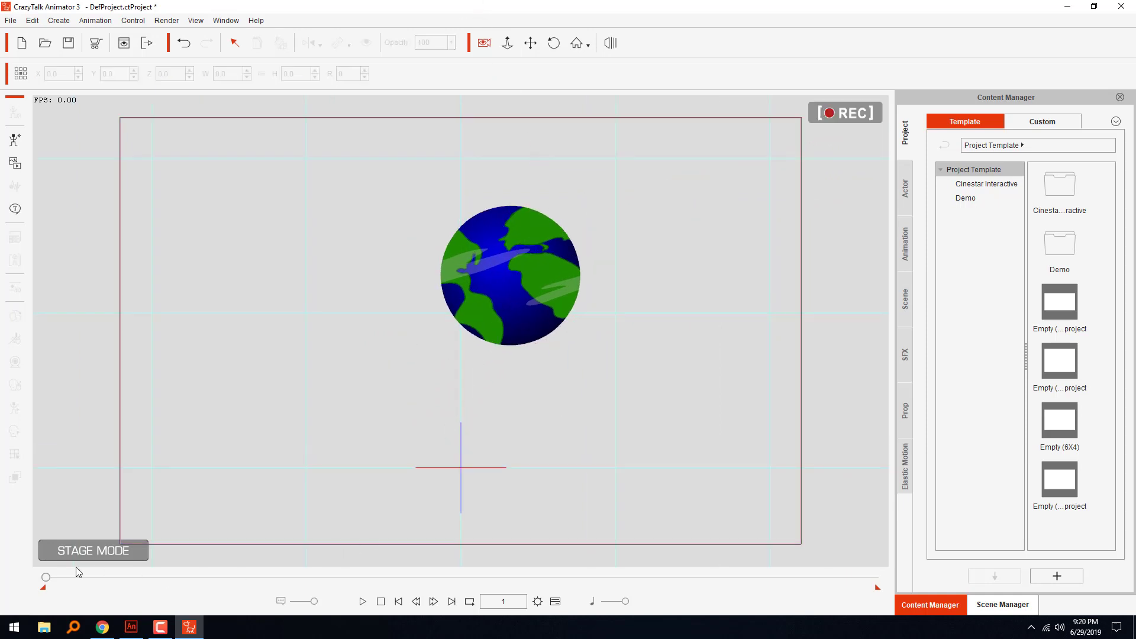
left_click(507, 42)
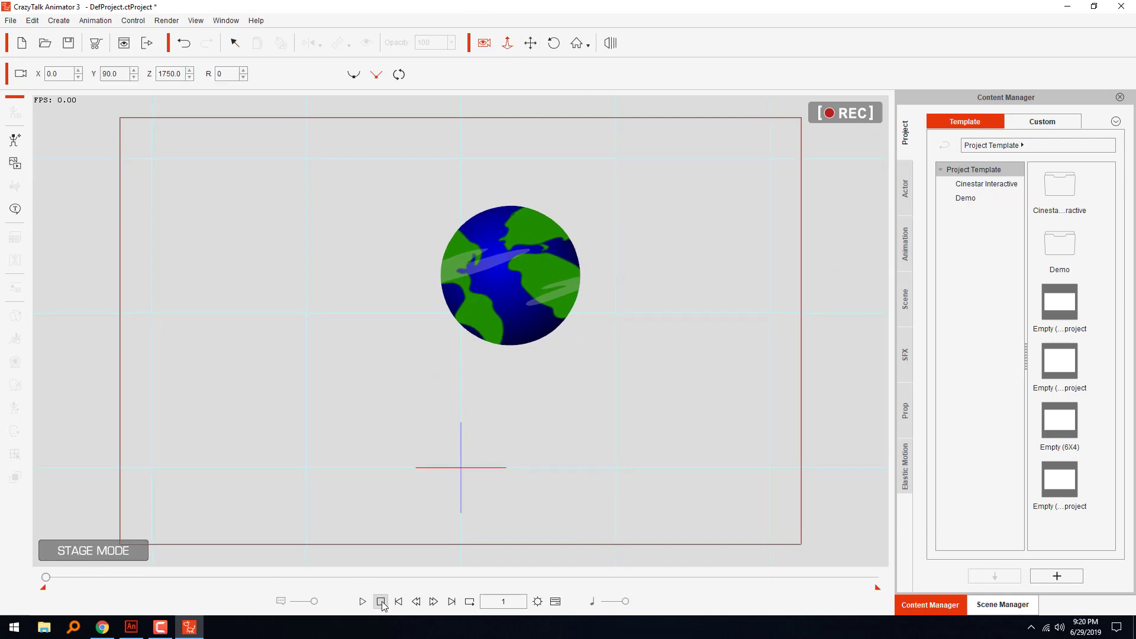
left_click_drag(46, 583, 193, 607)
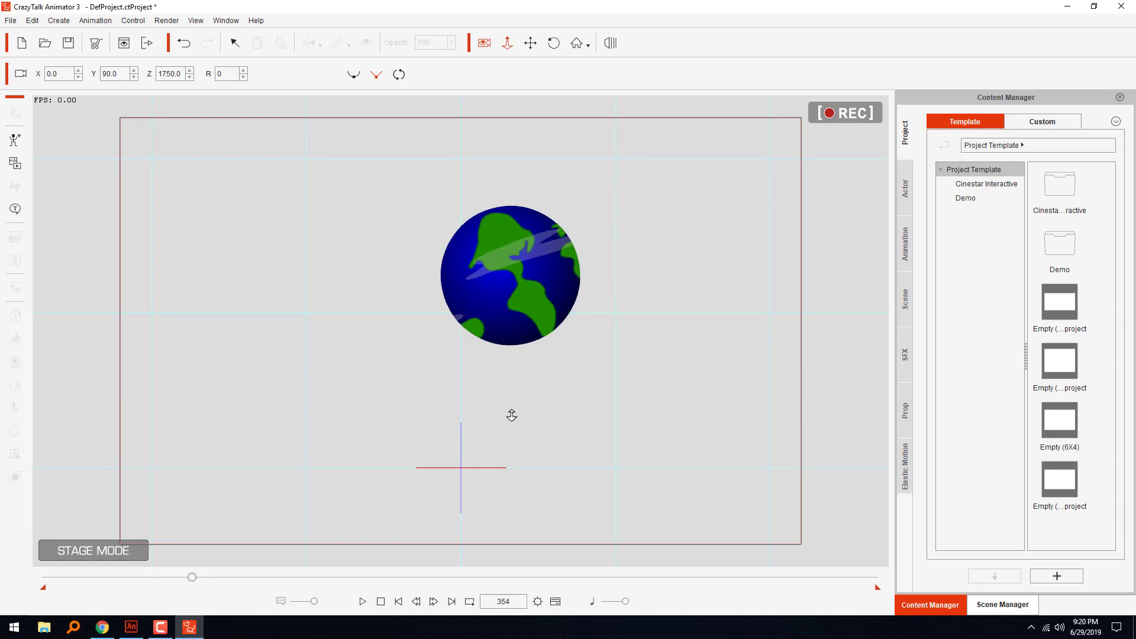
left_click_drag(512, 416, 571, 120)
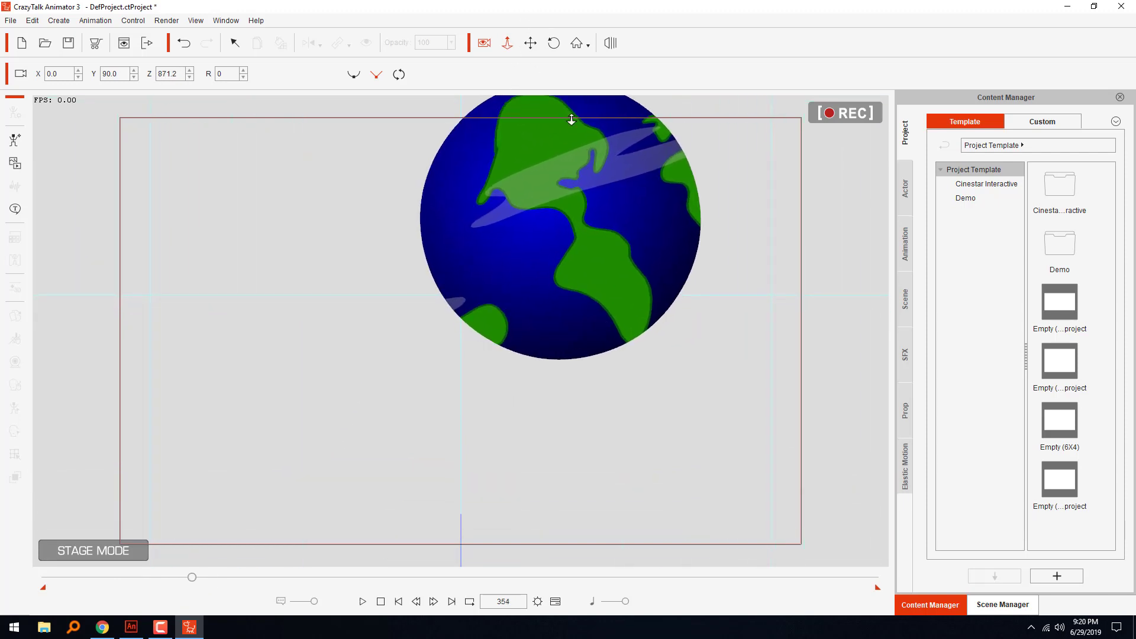
left_click_drag(582, 197, 621, 239)
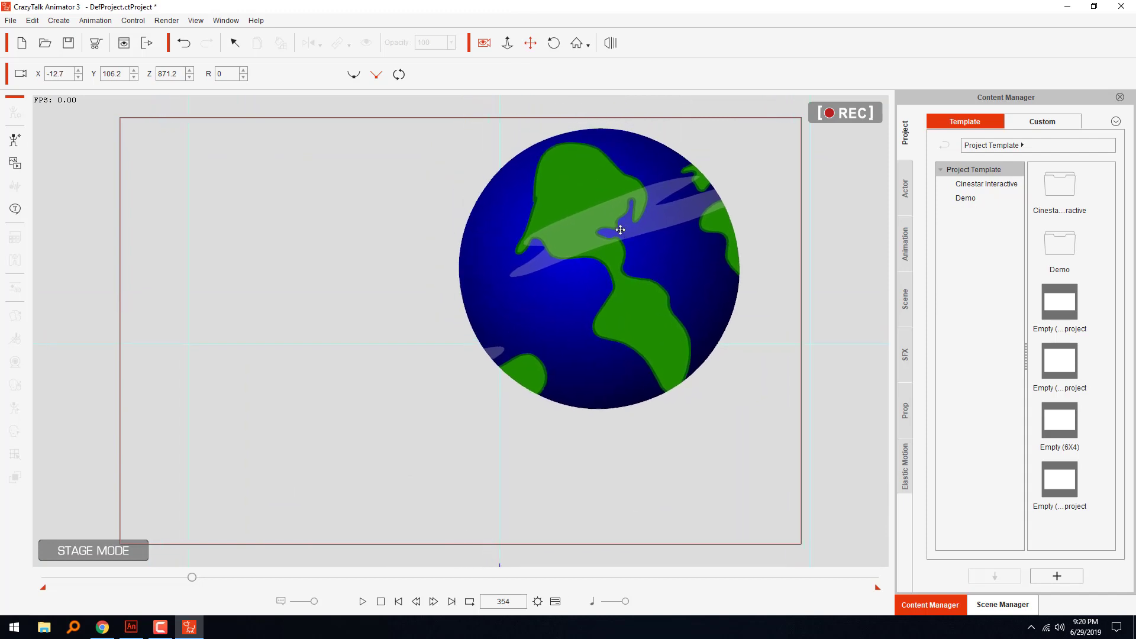
- Play the recorded camera move on the spinning globe from the first frame
left_click(381, 601)
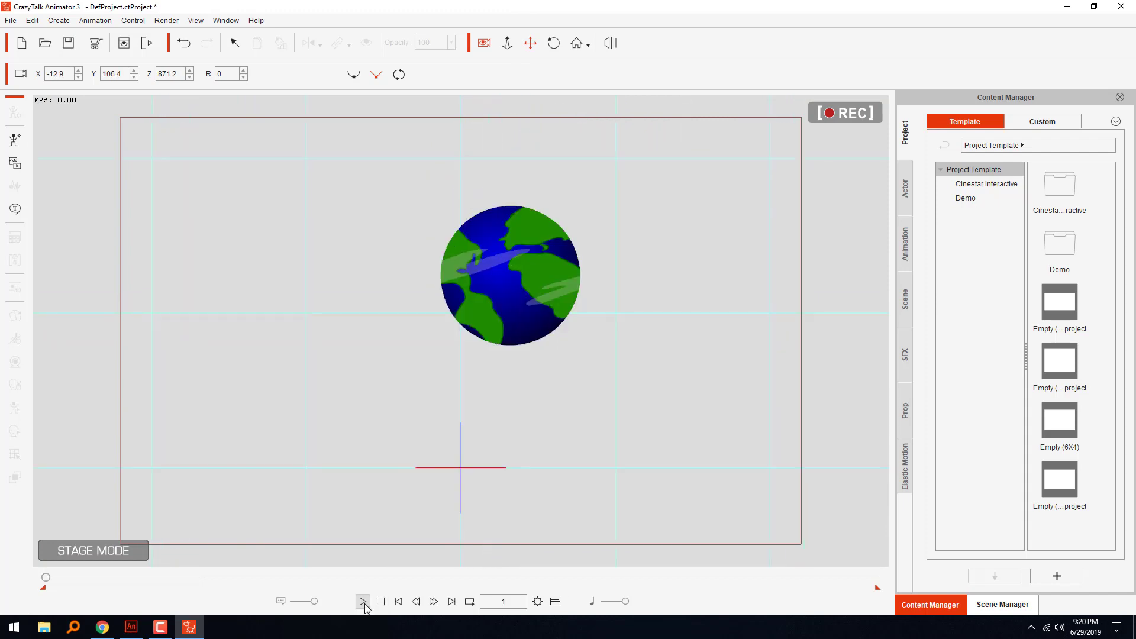
left_click(363, 601)
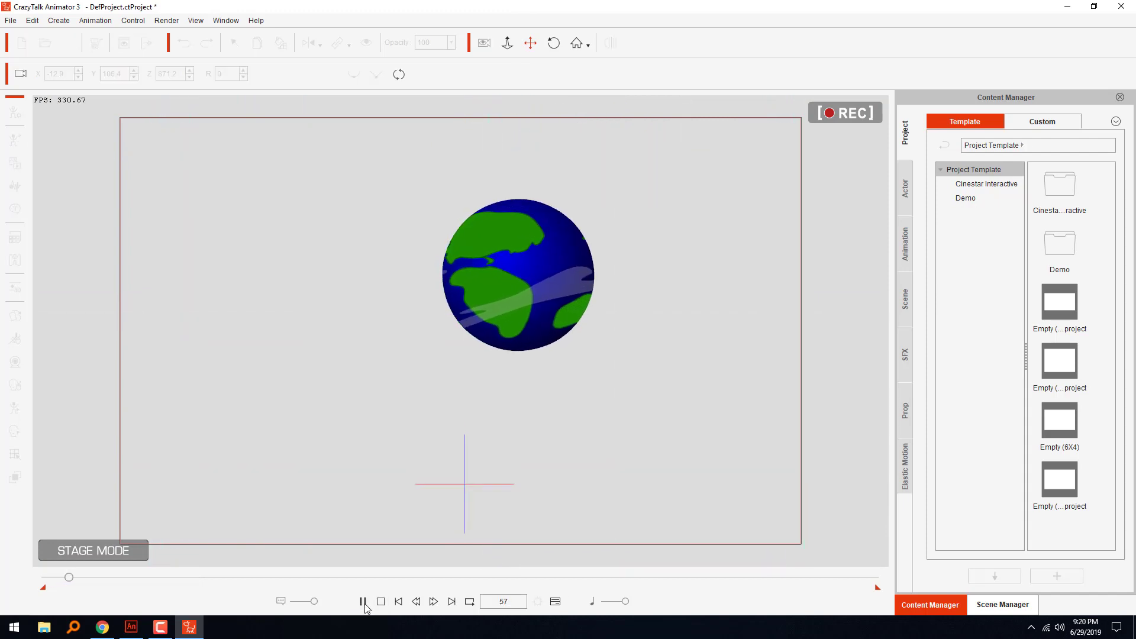